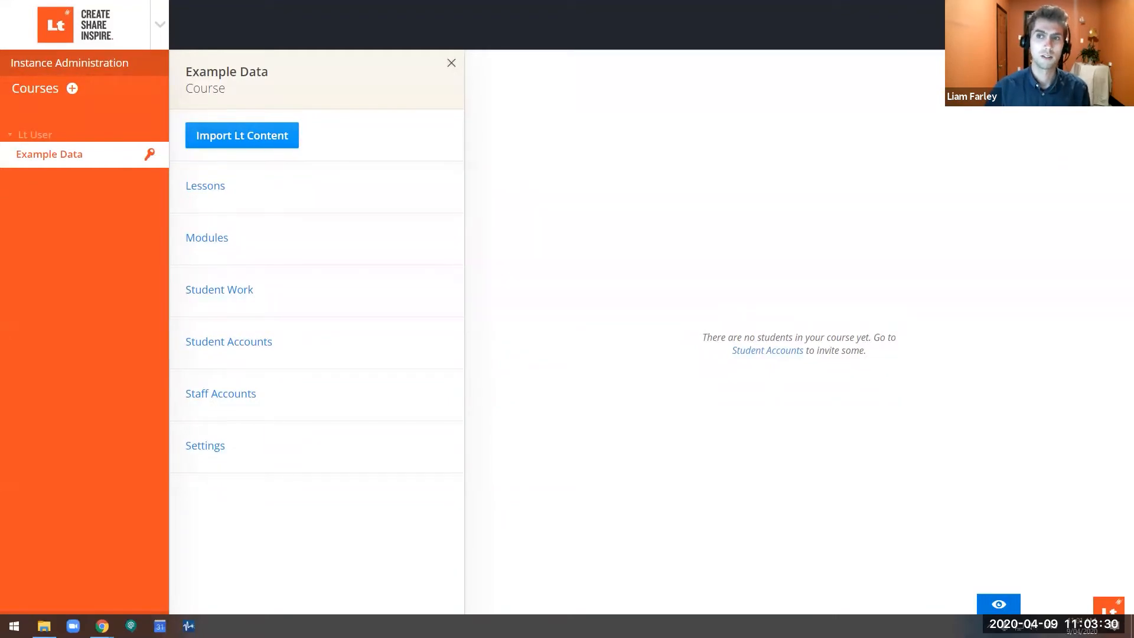
Open the Lt support site's COVID-19 getting started page and expand its "Setting up your instance" help guide
mouse_move(1050, 25)
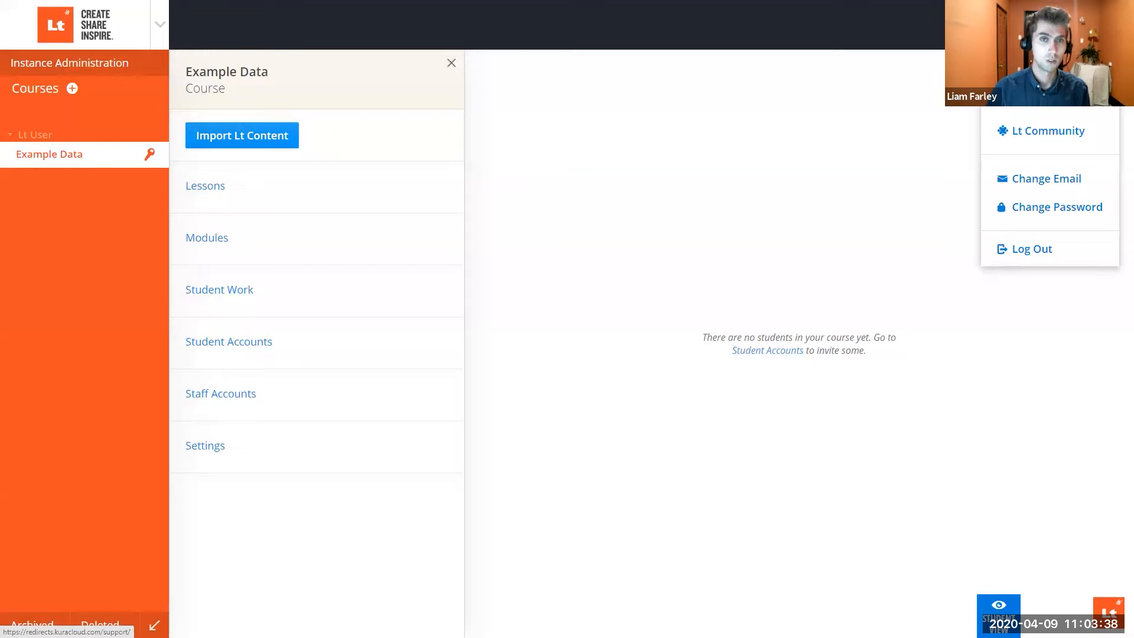
left_click(1041, 131)
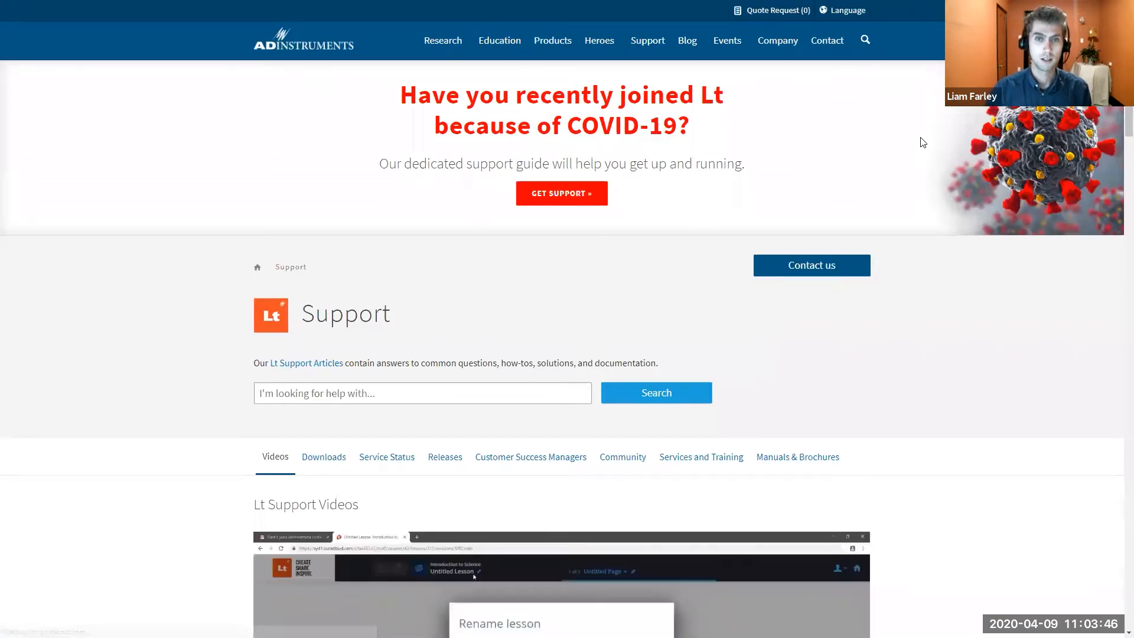
left_click(600, 194)
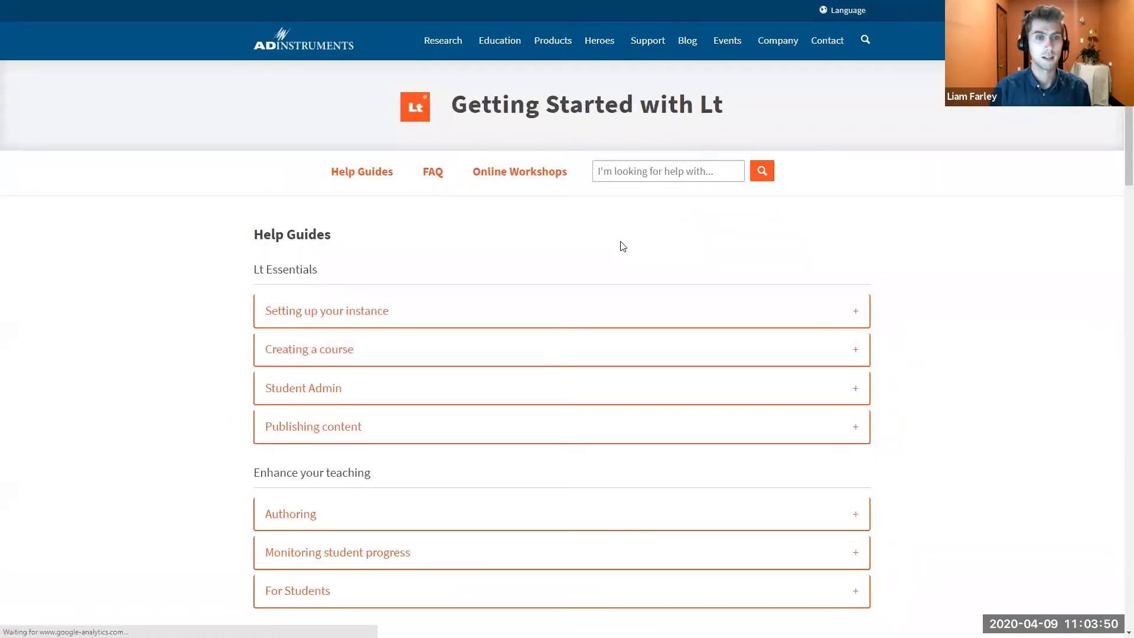
scroll(551, 264, "down", 1)
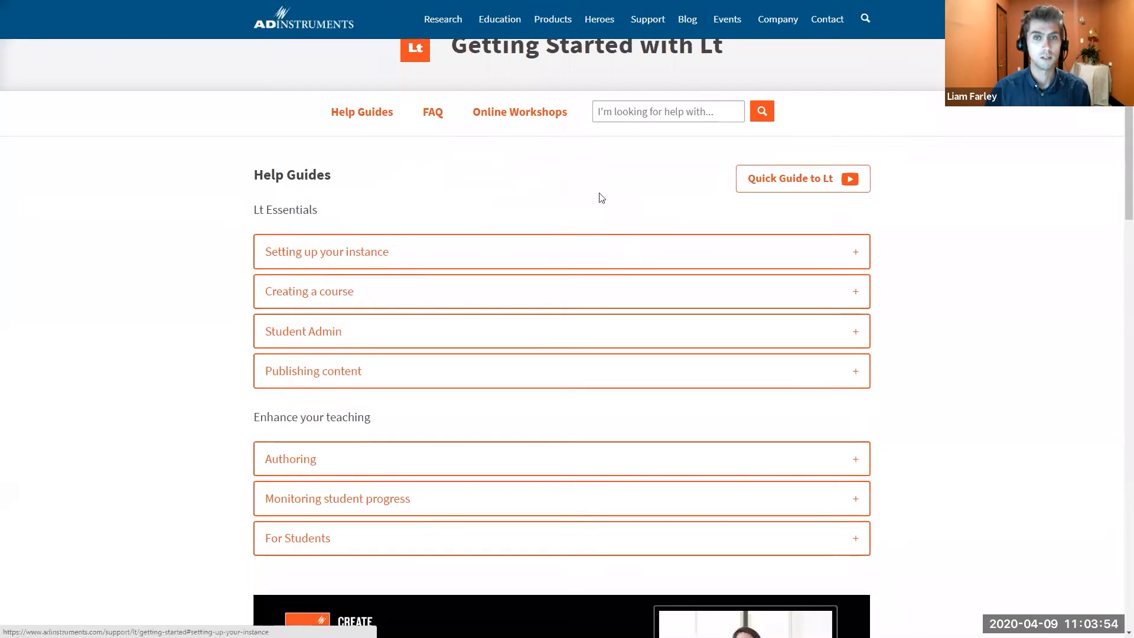
left_click(470, 247)
scroll(577, 251, "up", 2)
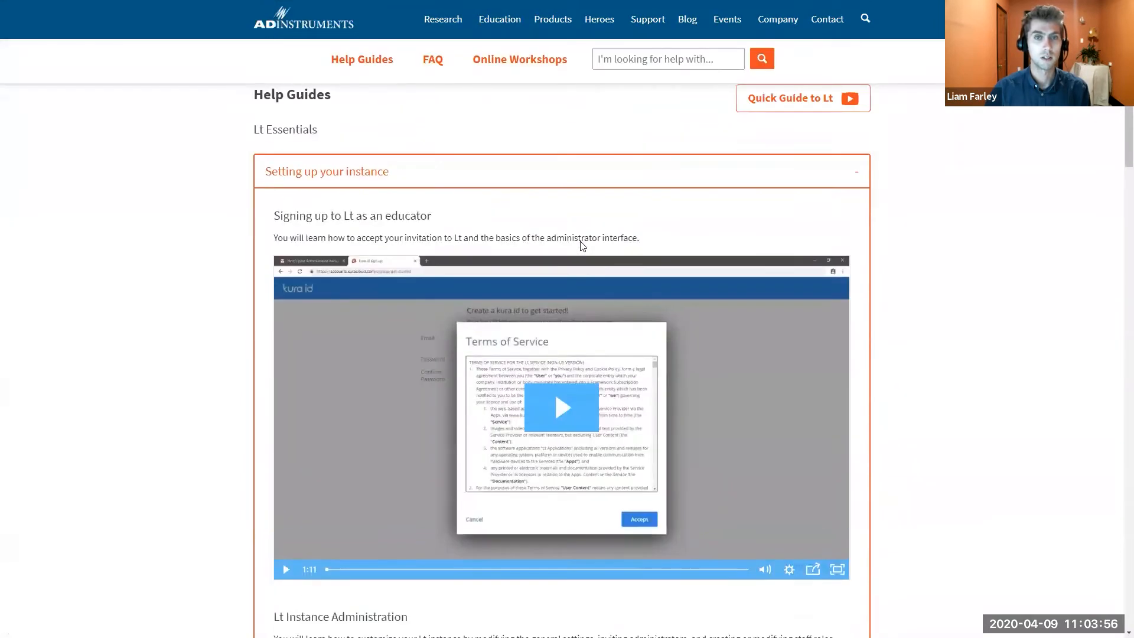
scroll(531, 248, "up", 2)
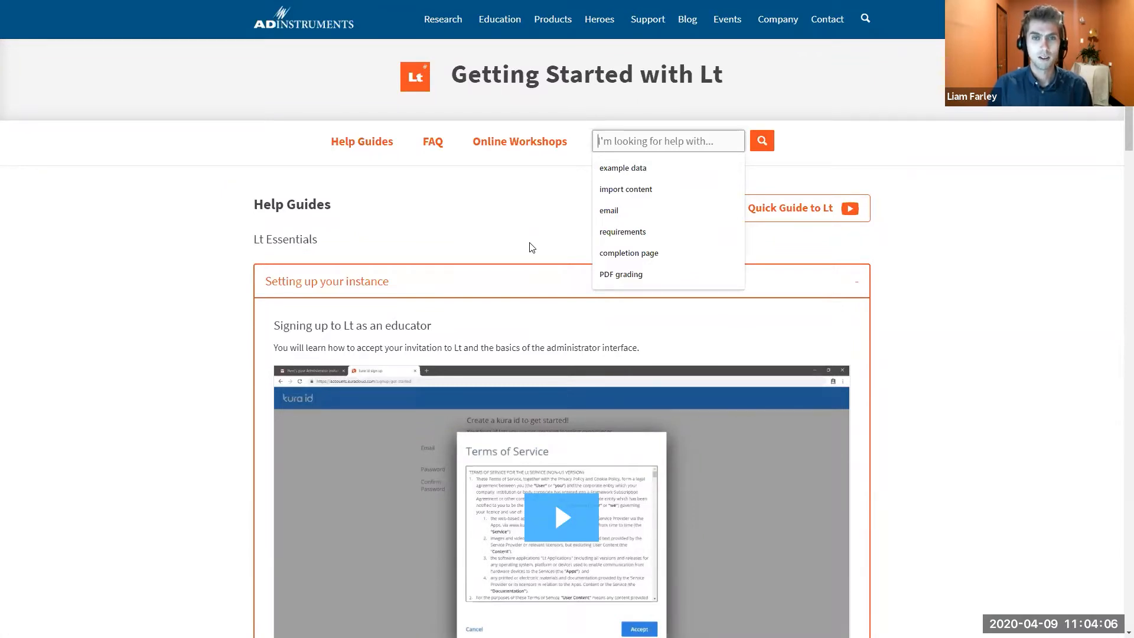
Return to the Example Data course, view the form for sending feedback to the developers, and cancel it
key("alt+Tab")
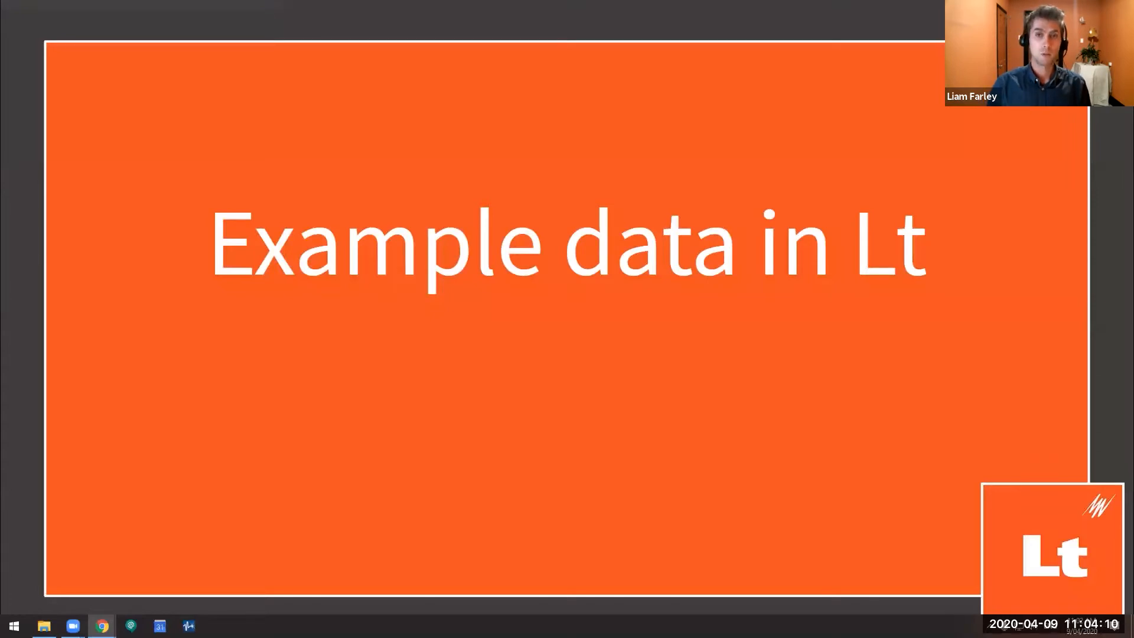
key("alt+Tab")
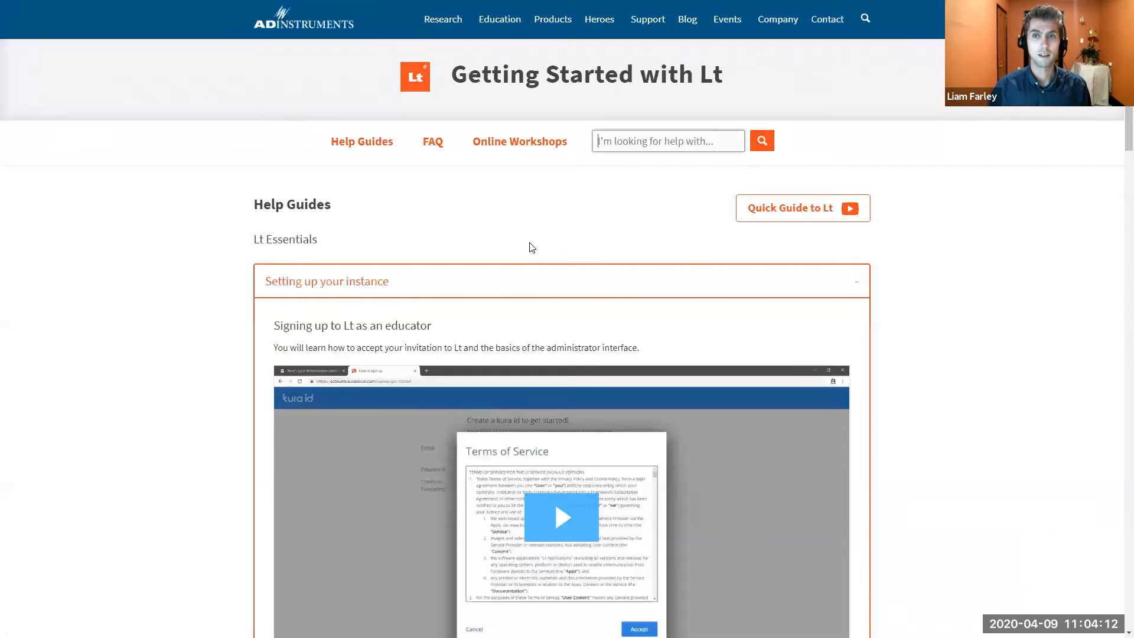
key("ctrl+Tab")
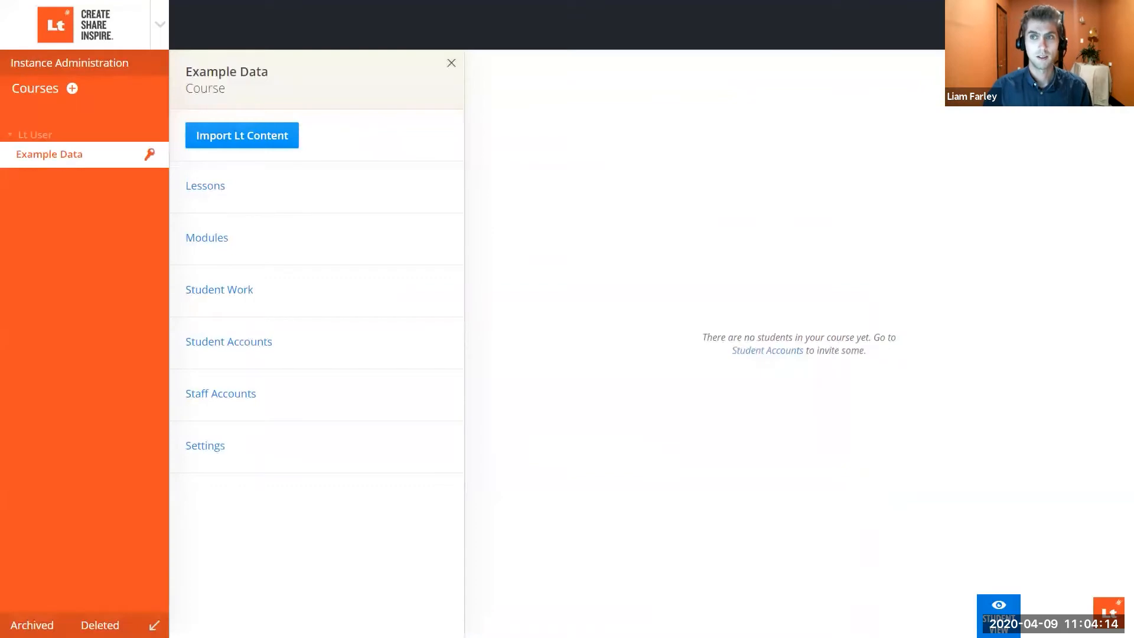
left_click(1057, 25)
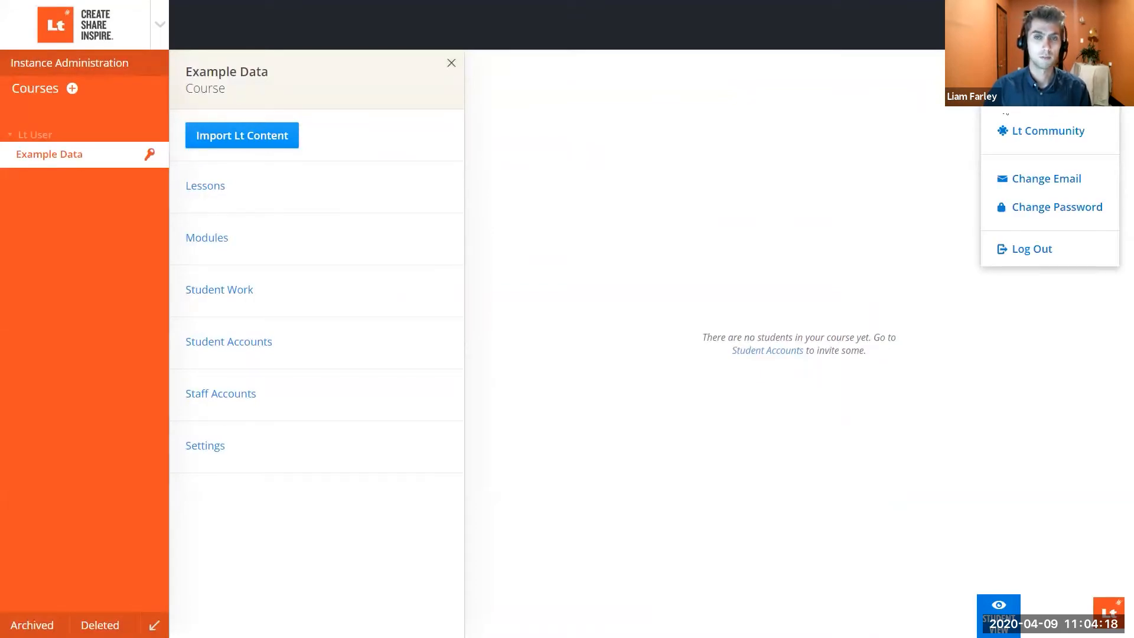
left_click(1049, 113)
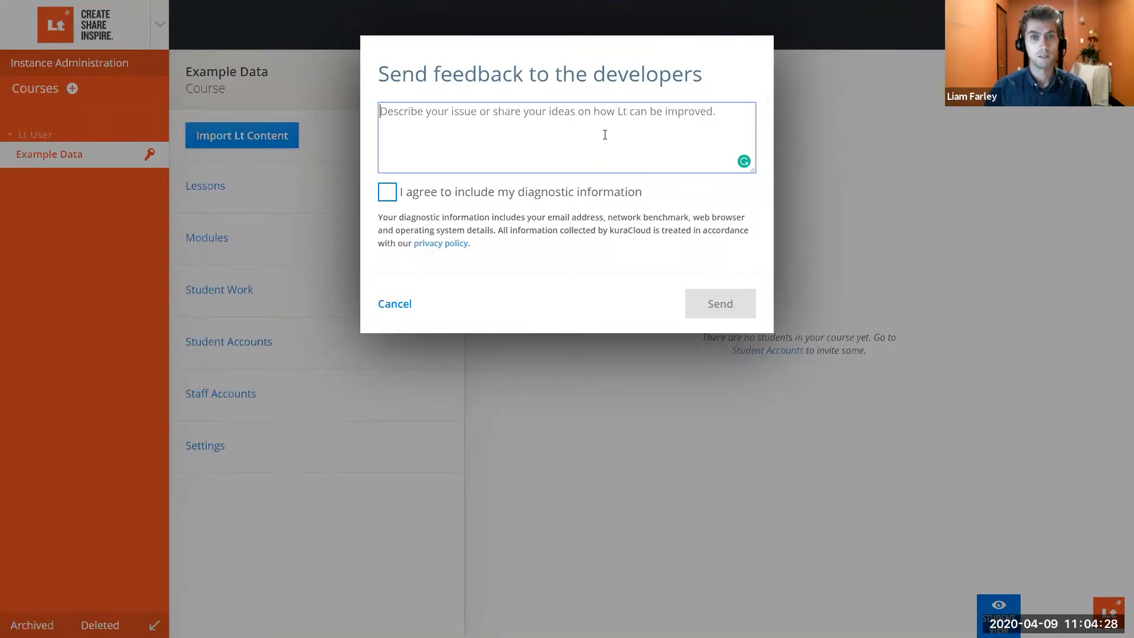
left_click(395, 304)
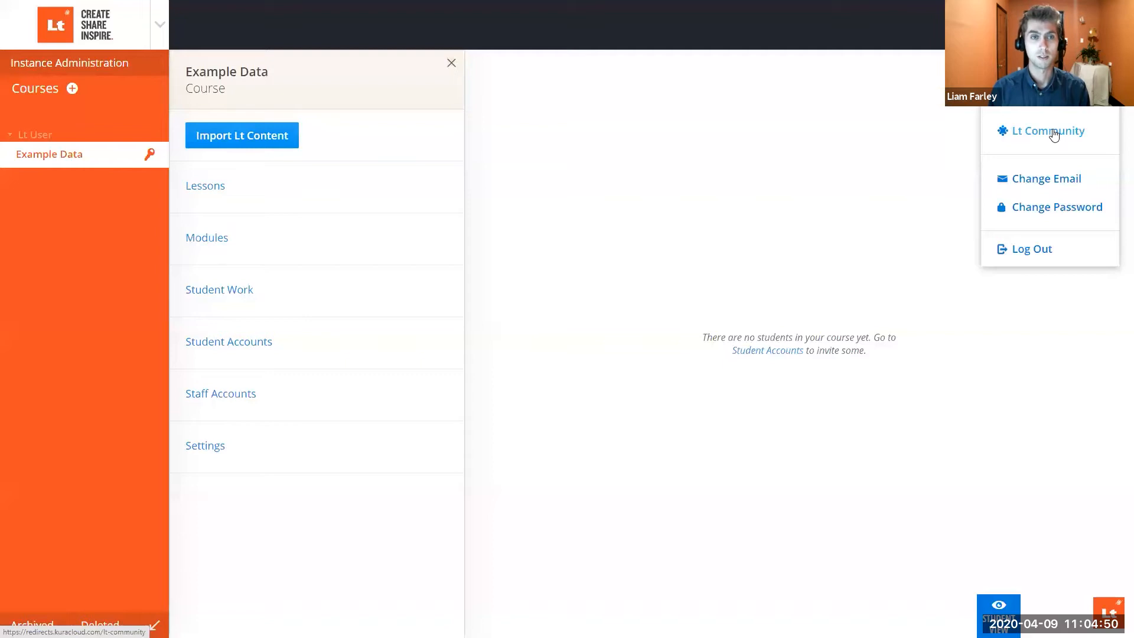
View the Lt Community login page, then leave it for the presentation slides
left_click(1055, 133)
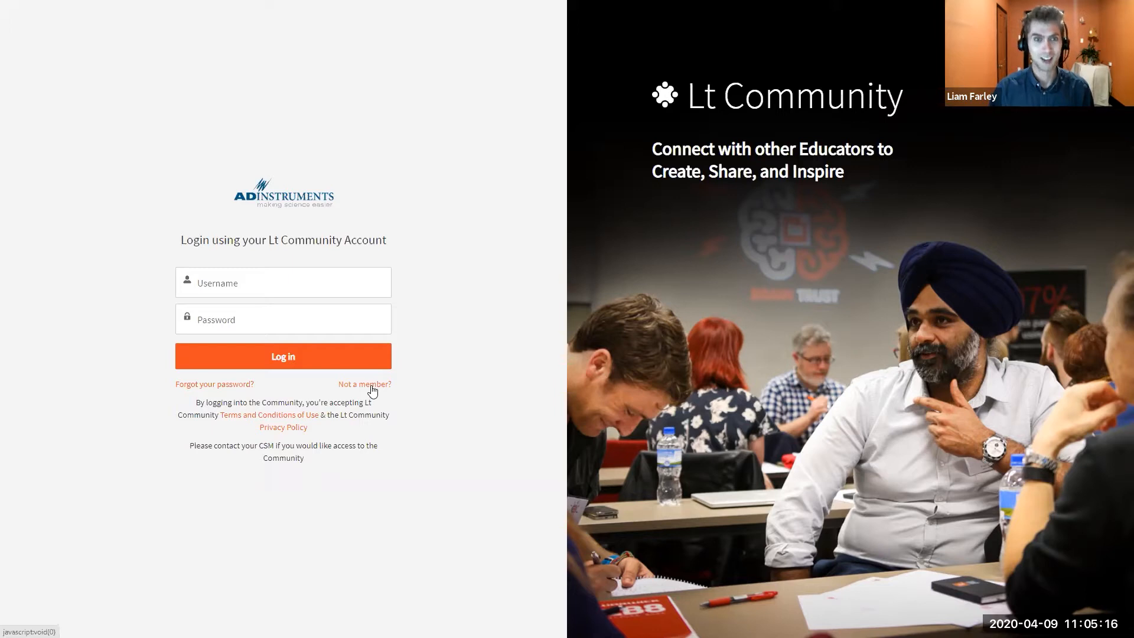
key("ctrl+Tab")
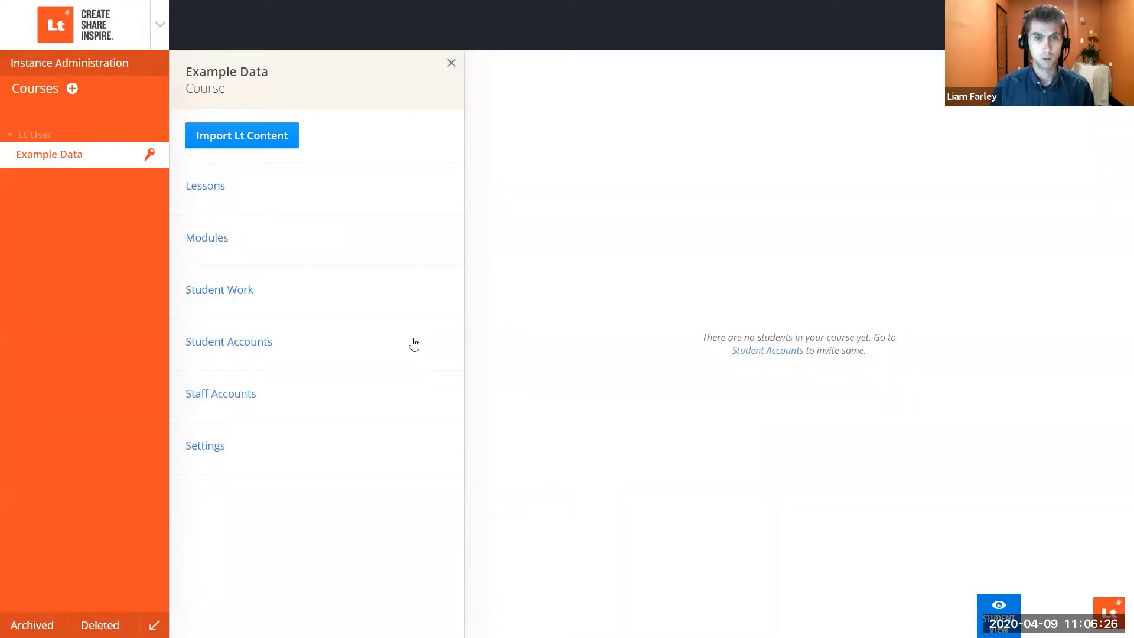
key("alt+Tab")
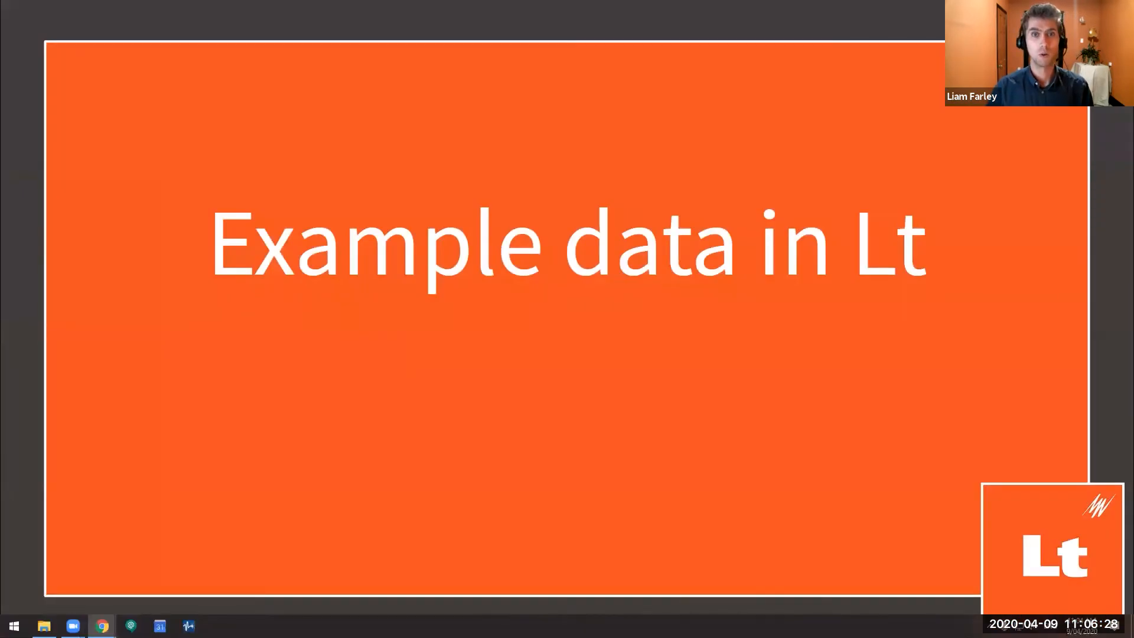
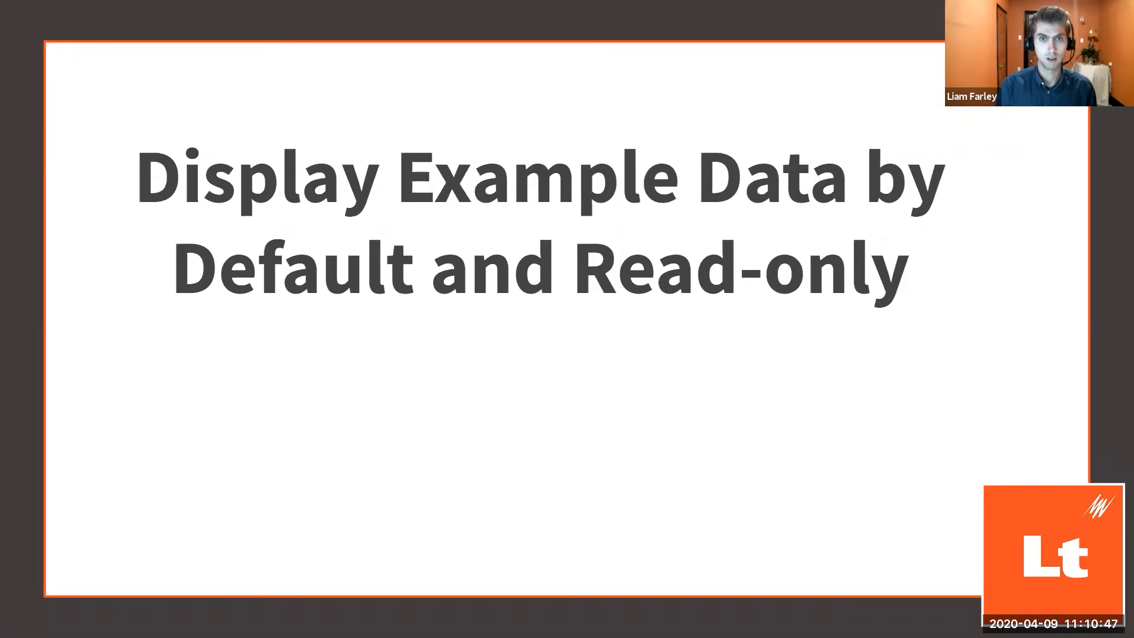
Return to the Example Data course and examine the recording panel on the Heart and ECG – Lab lesson's "ECG and pulse – Activity" page
key("alt+Tab")
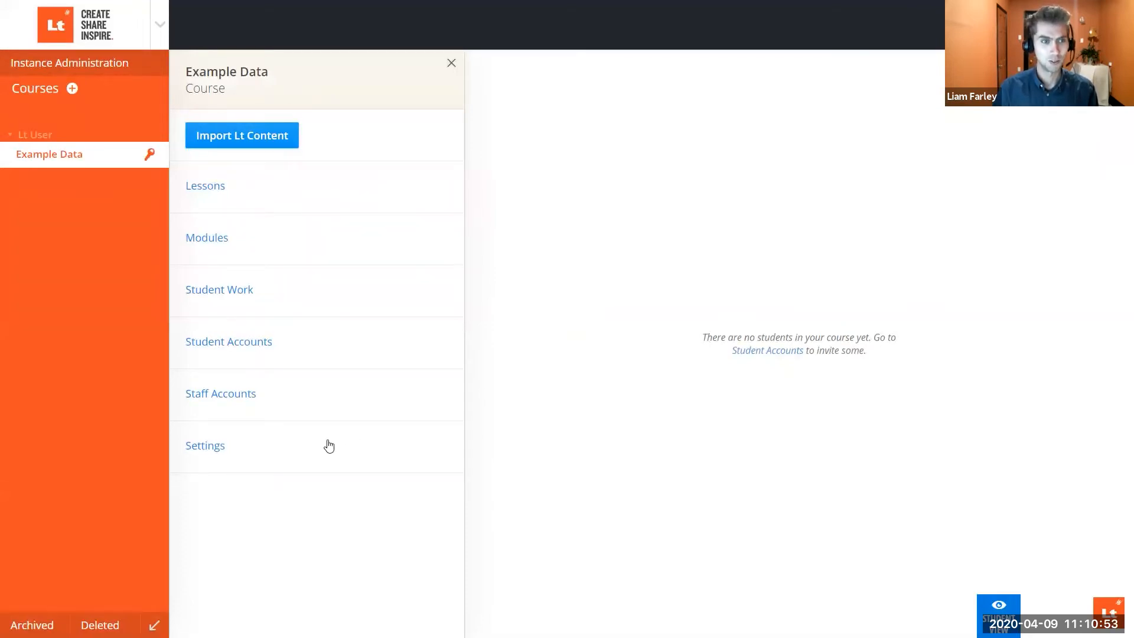
left_click(303, 193)
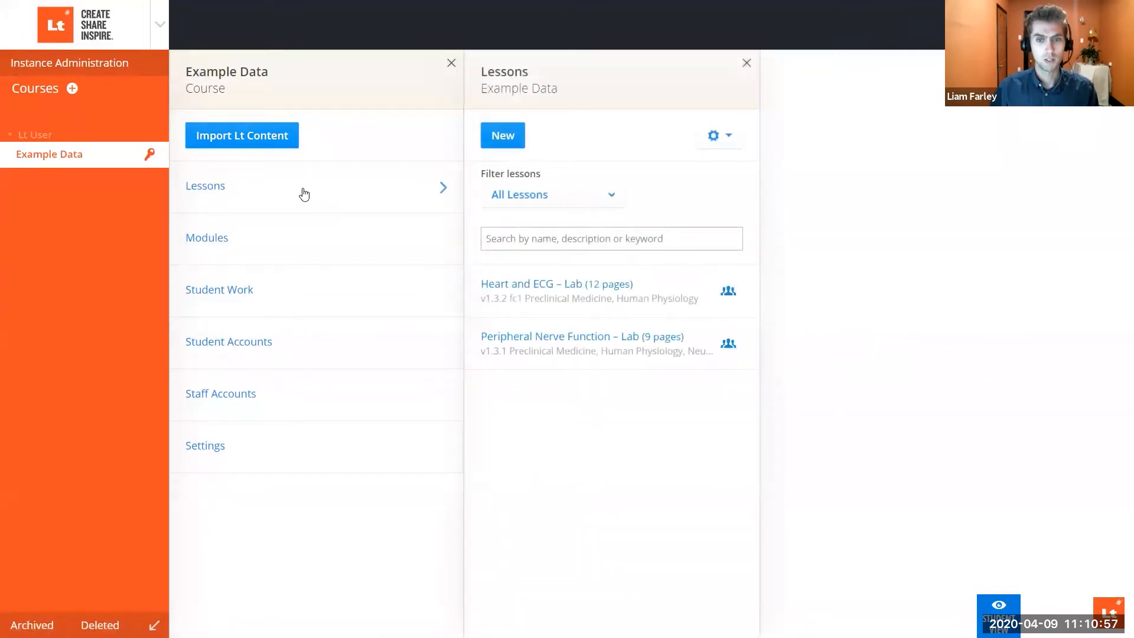
left_click(654, 291)
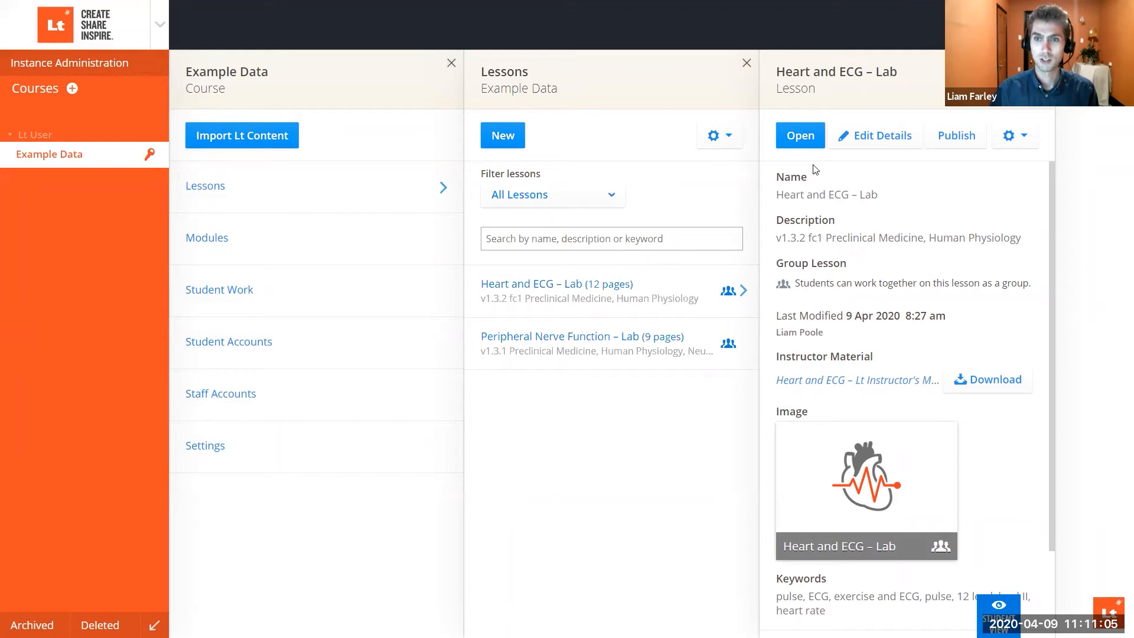
left_click(817, 135)
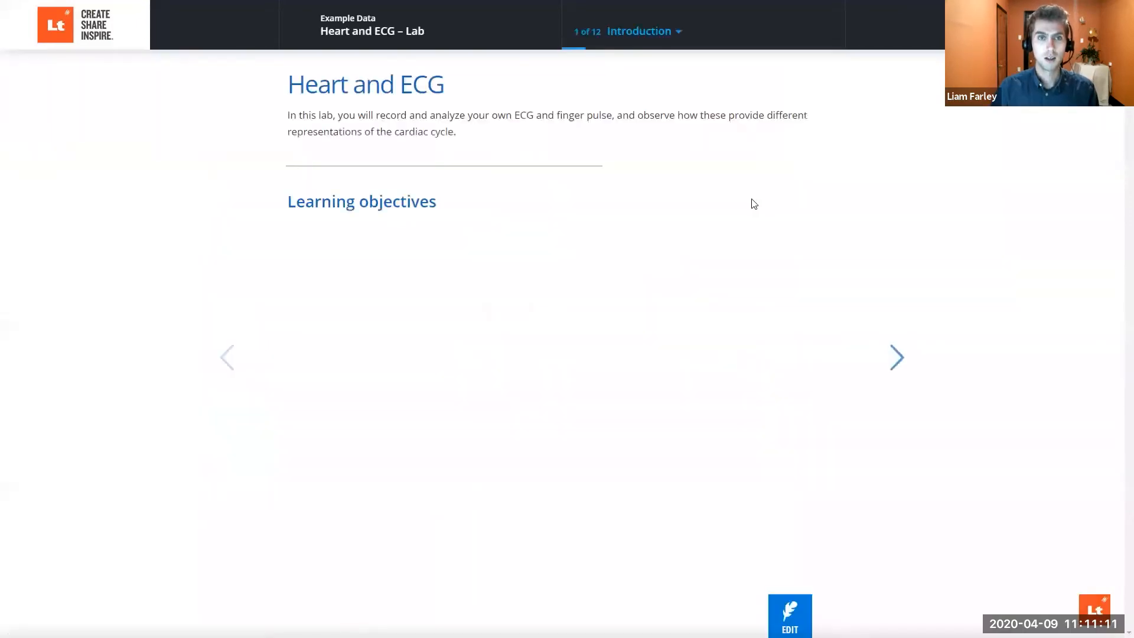
left_click(656, 34)
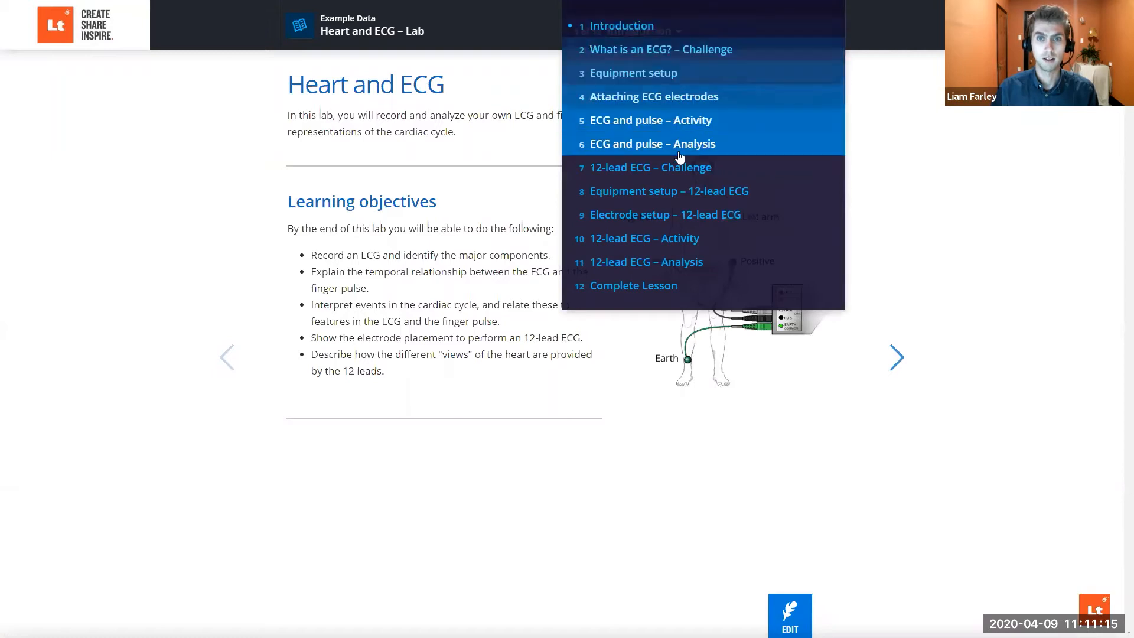
left_click(719, 121)
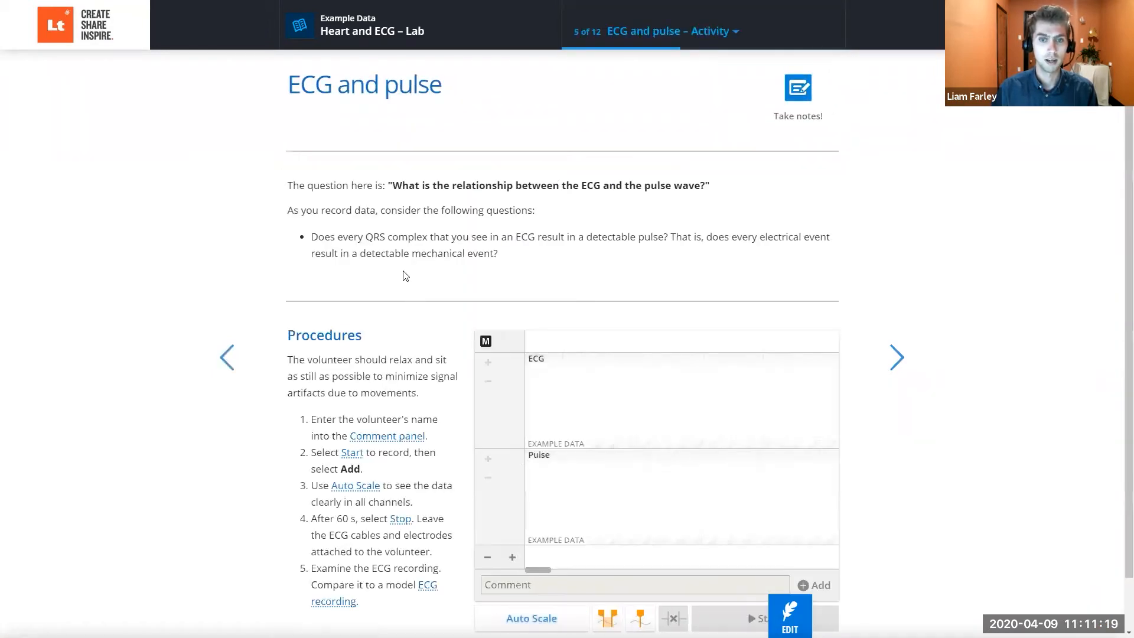
scroll(402, 271, "down", 1)
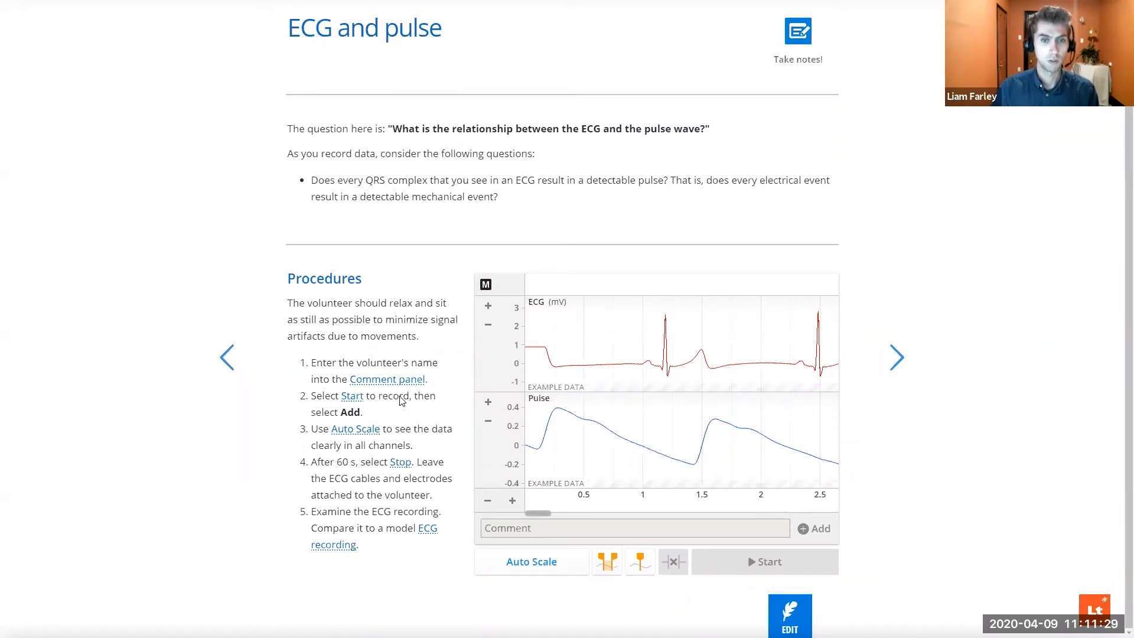
scroll(401, 401, "up", 1)
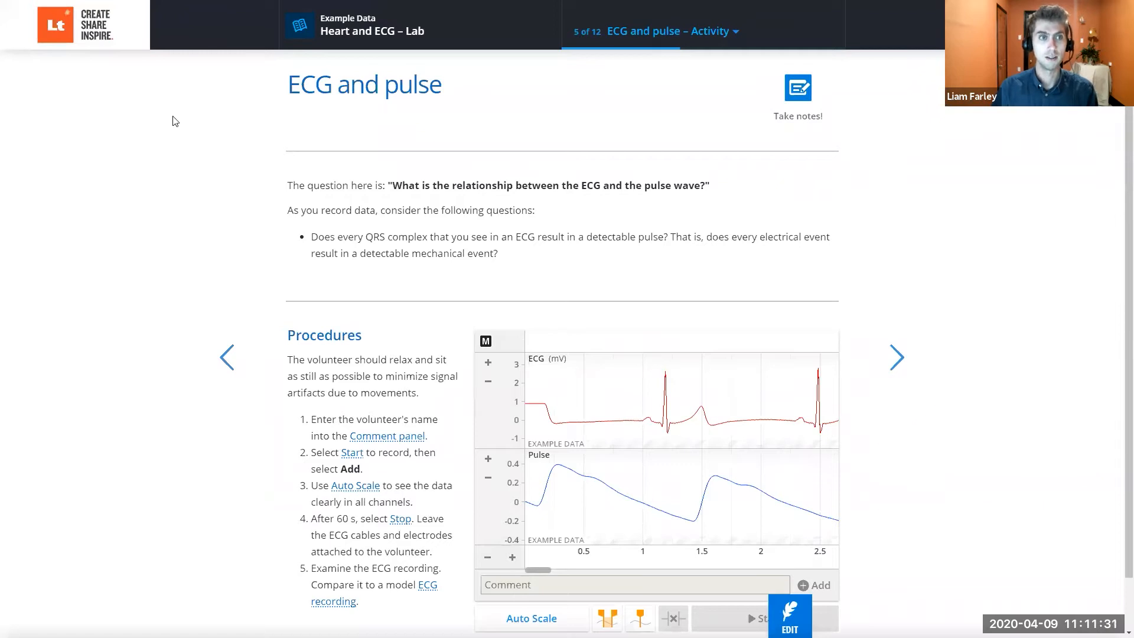
Change the Example Data course's example data setting to "On with access code"
left_click(97, 33)
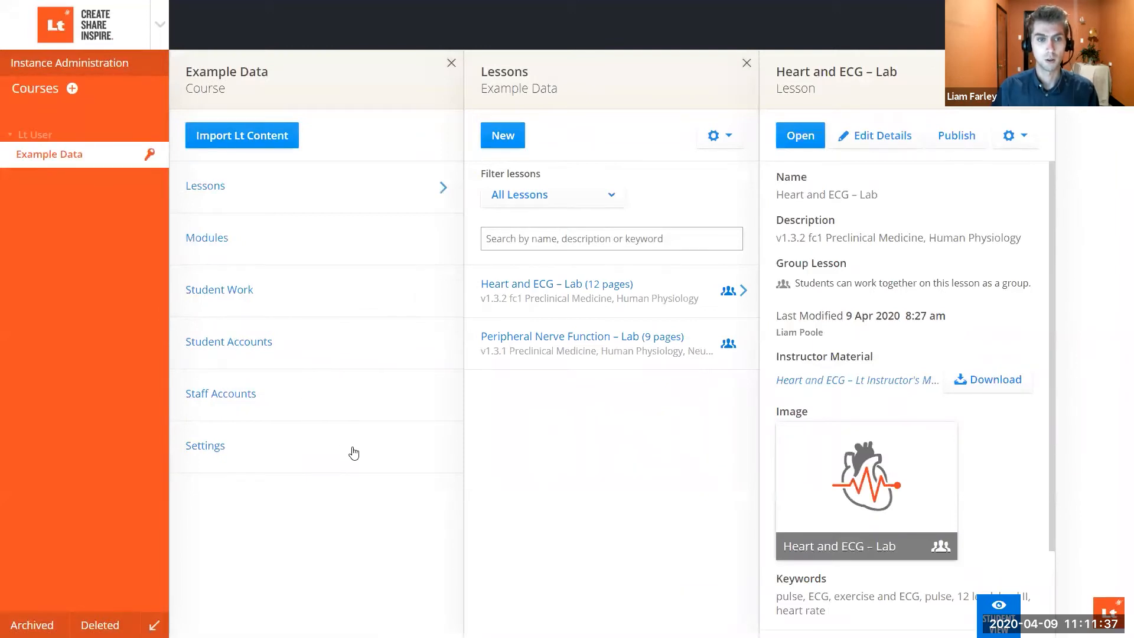
left_click(384, 450)
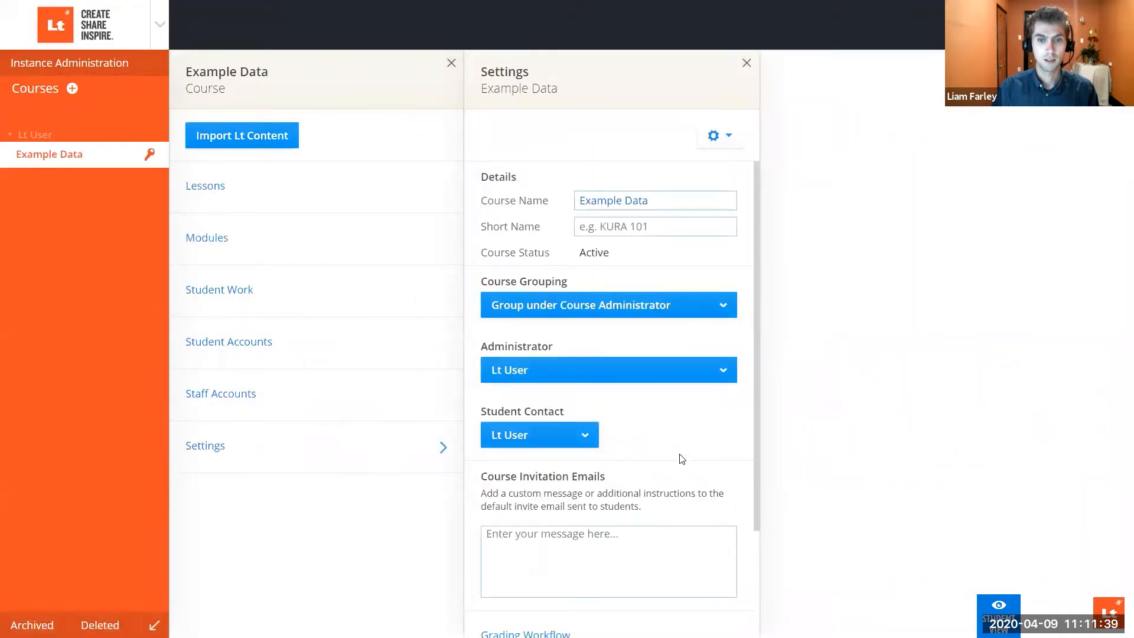
scroll(678, 458, "down", 3)
left_click(661, 550)
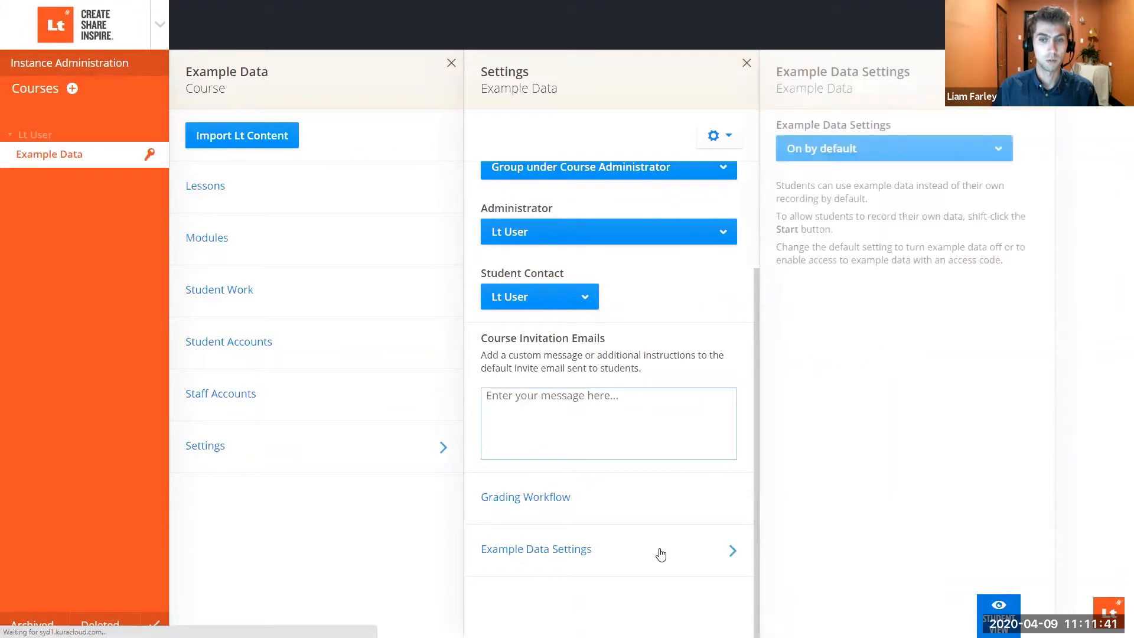
left_click(1000, 151)
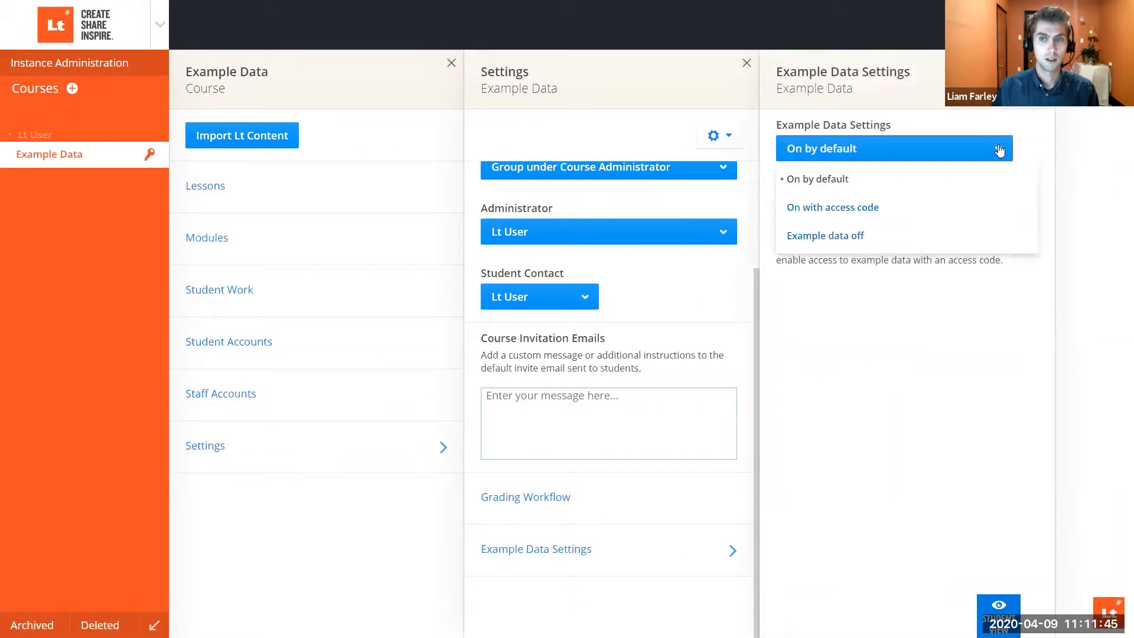
left_click(897, 216)
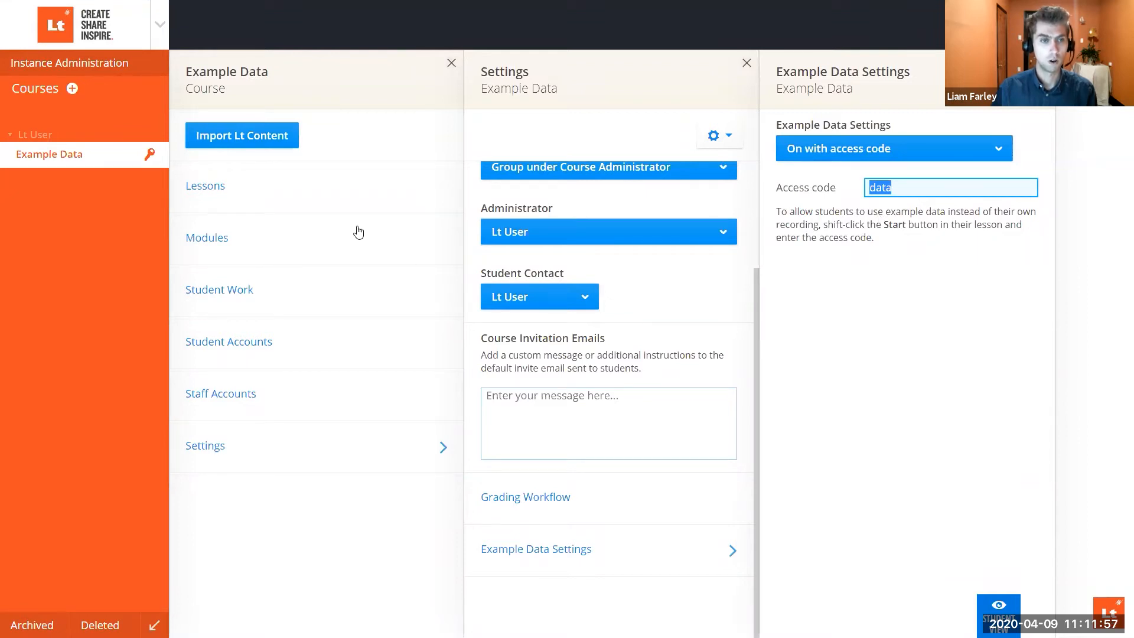
Record a few seconds of ECG and pulse data on the Heart and ECG – Lab lesson's "ECG and pulse – Activity" page
left_click(298, 195)
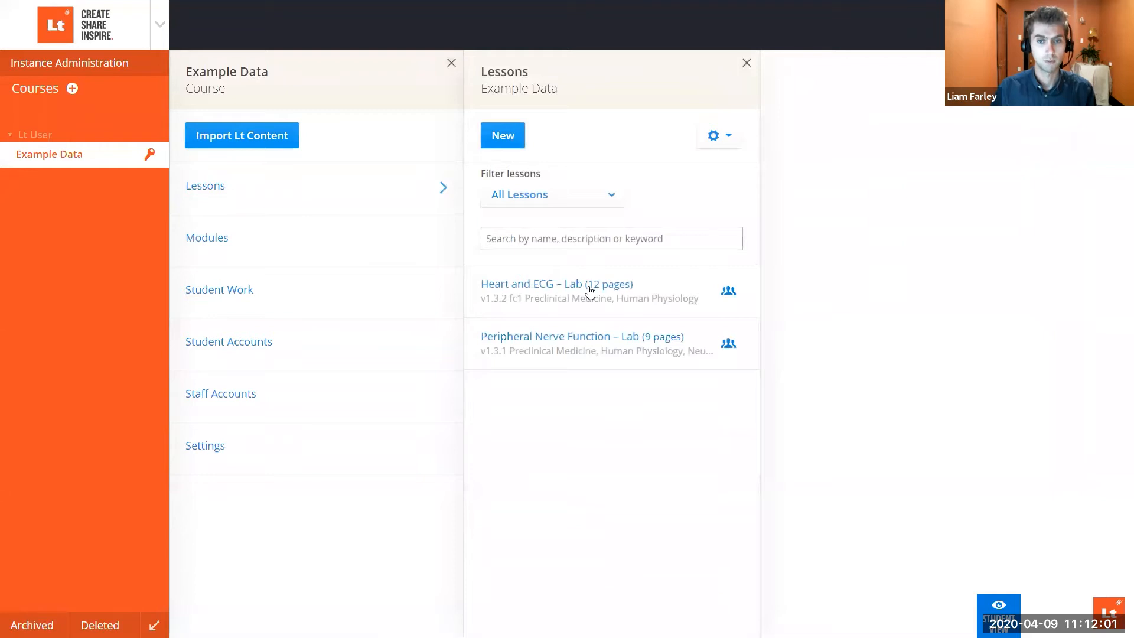
left_click(590, 291)
left_click(814, 140)
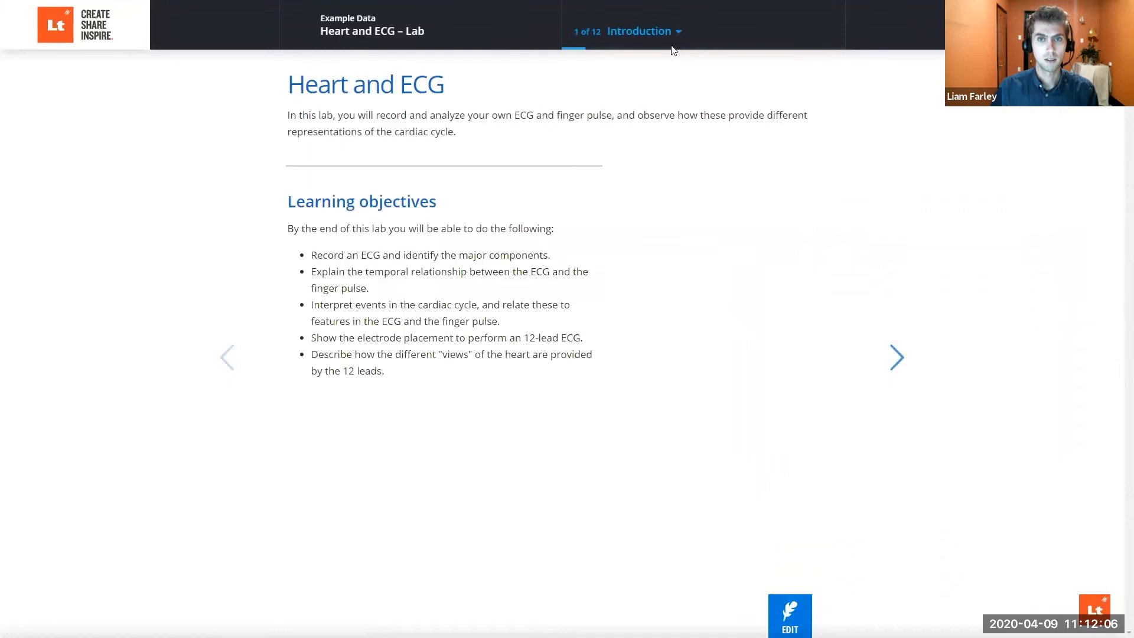
left_click(644, 30)
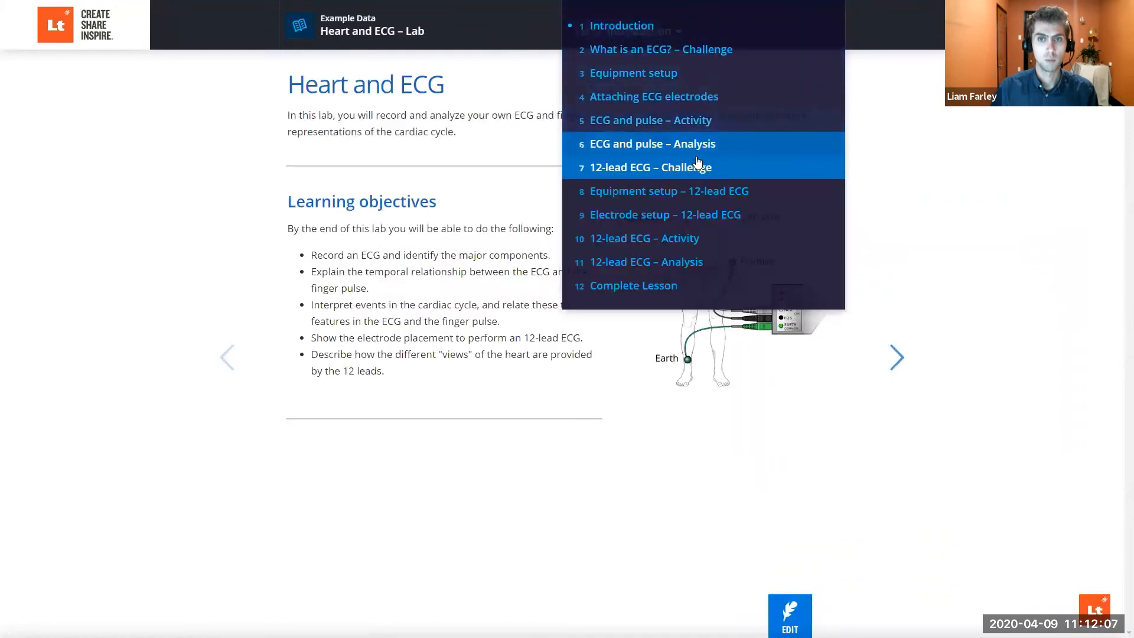
left_click(706, 120)
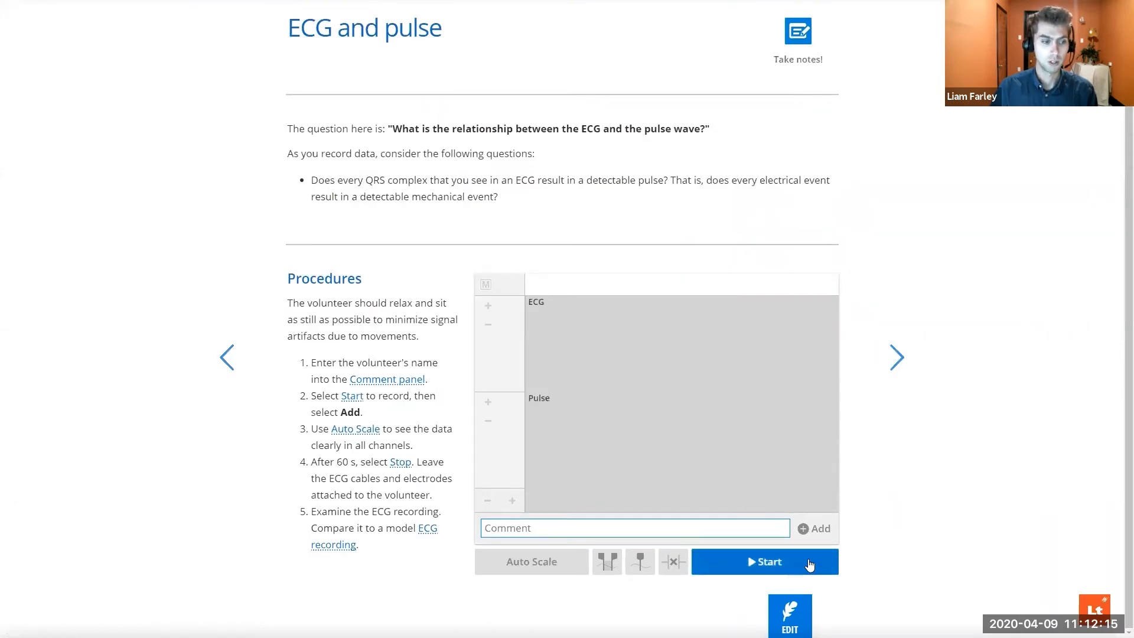
left_click(809, 564)
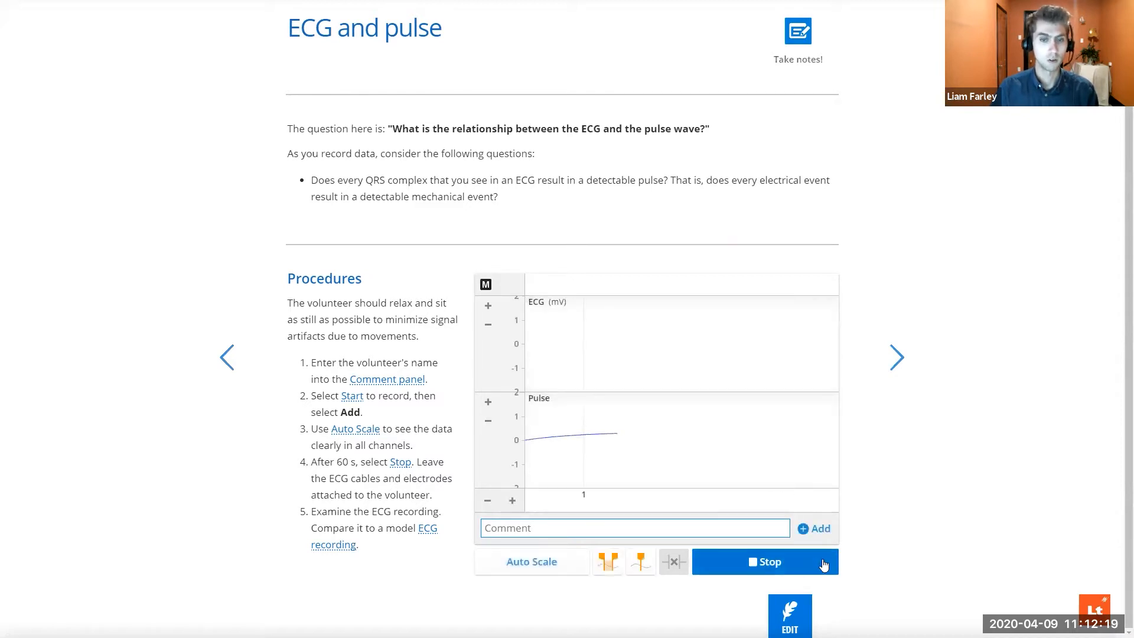
left_click(824, 565)
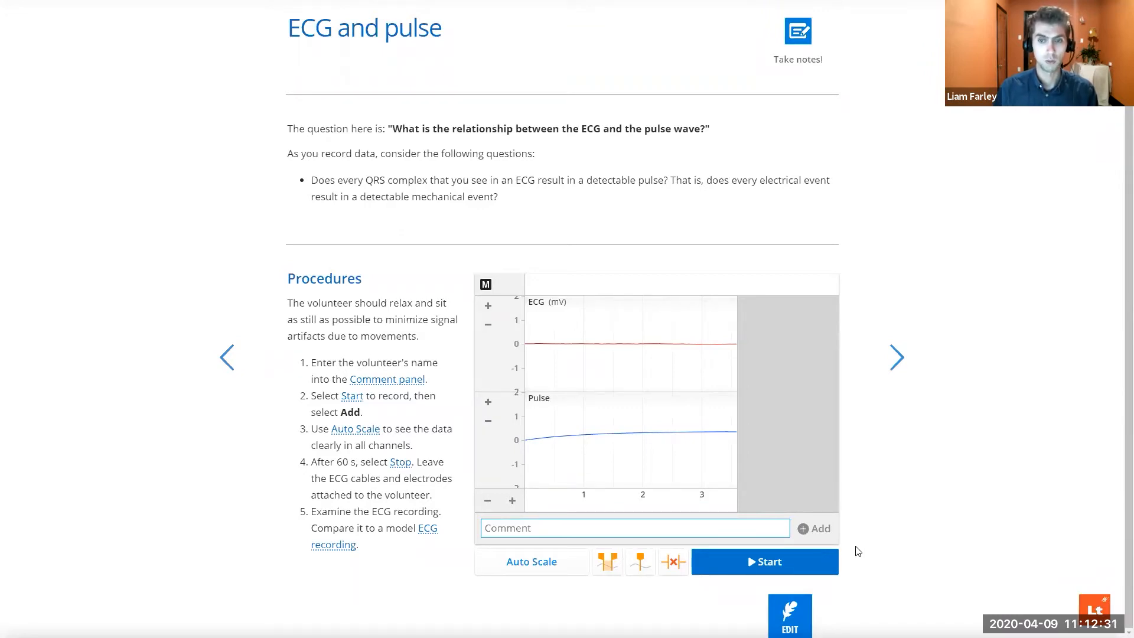
Unlock the example data in the "ECG and pulse – Activity" recording panel by entering the access code
left_click(808, 560)
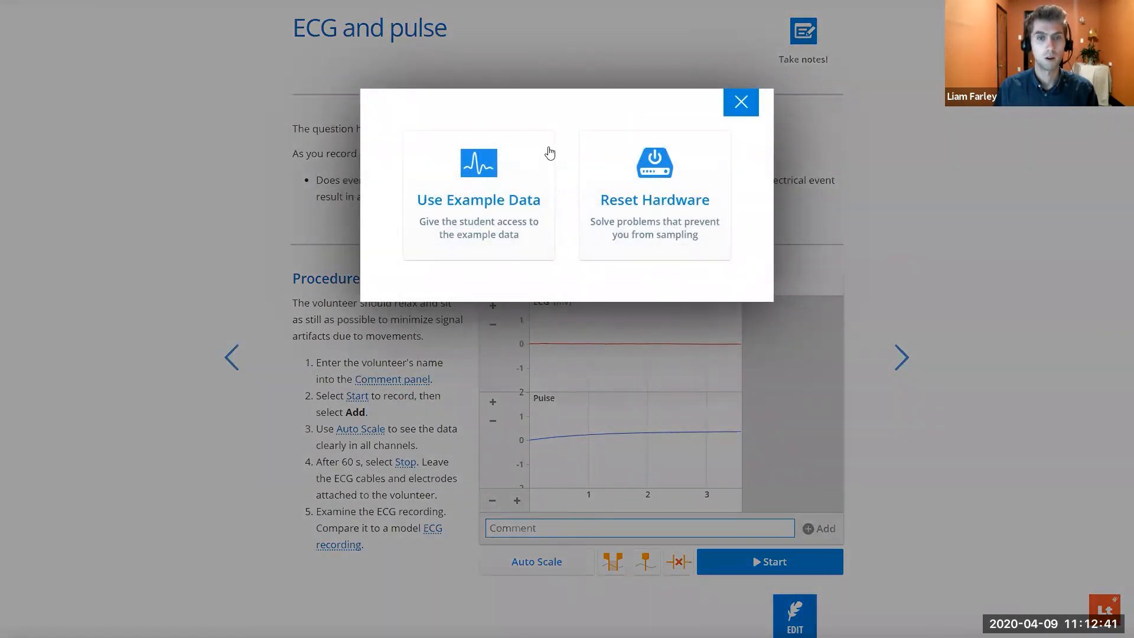
left_click(526, 162)
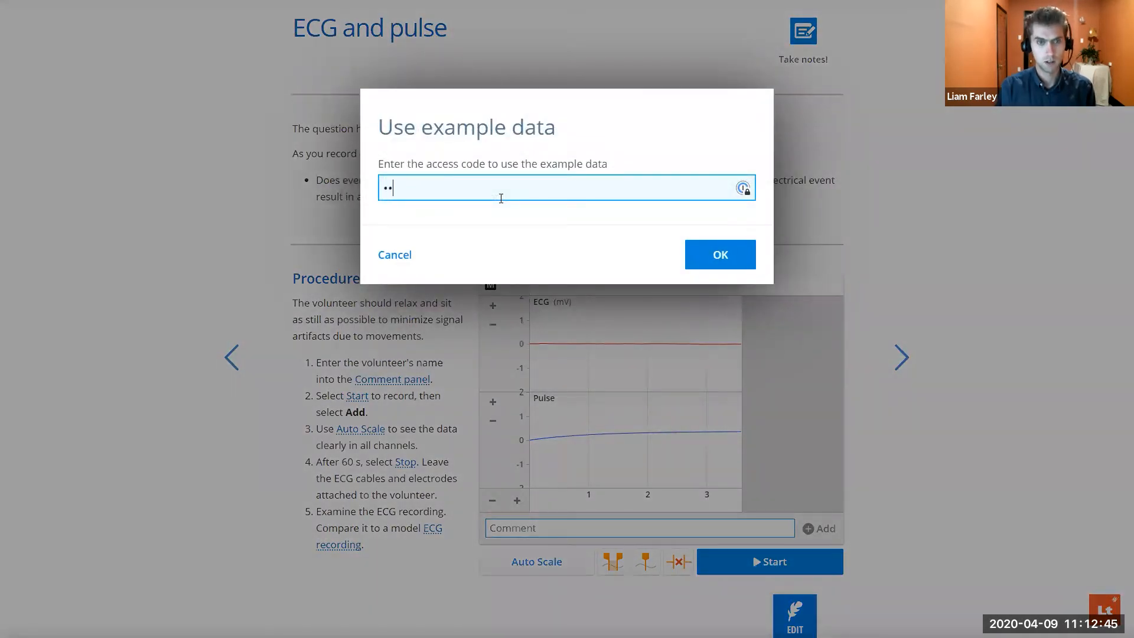
left_click(742, 254)
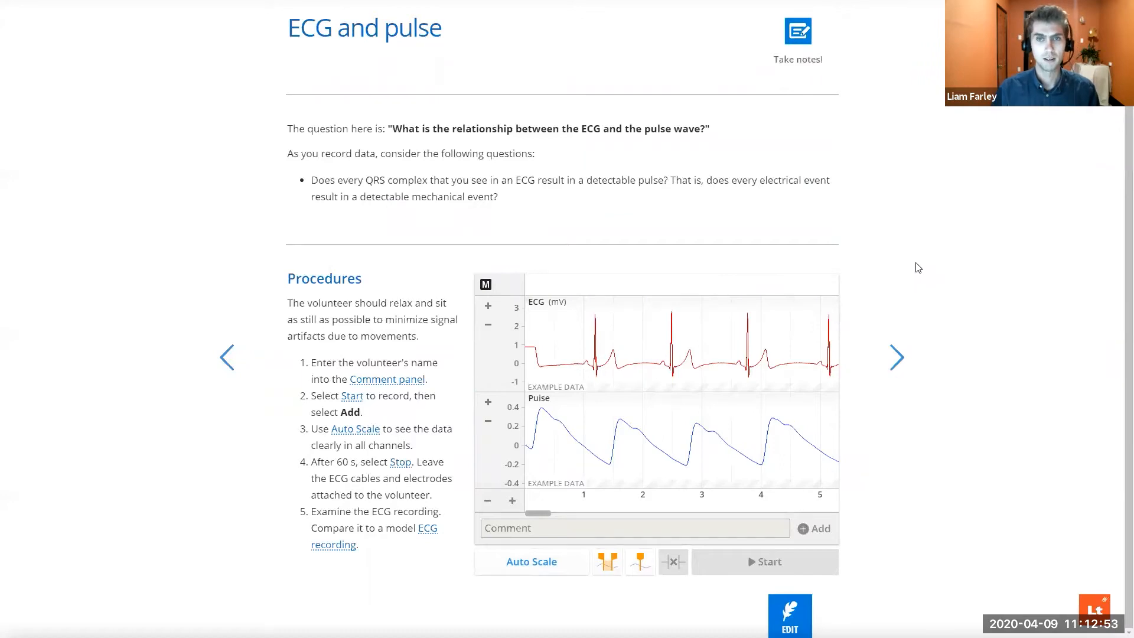
Change the Example Data course's example data setting to "On by default"
scroll(895, 269, "up", 1)
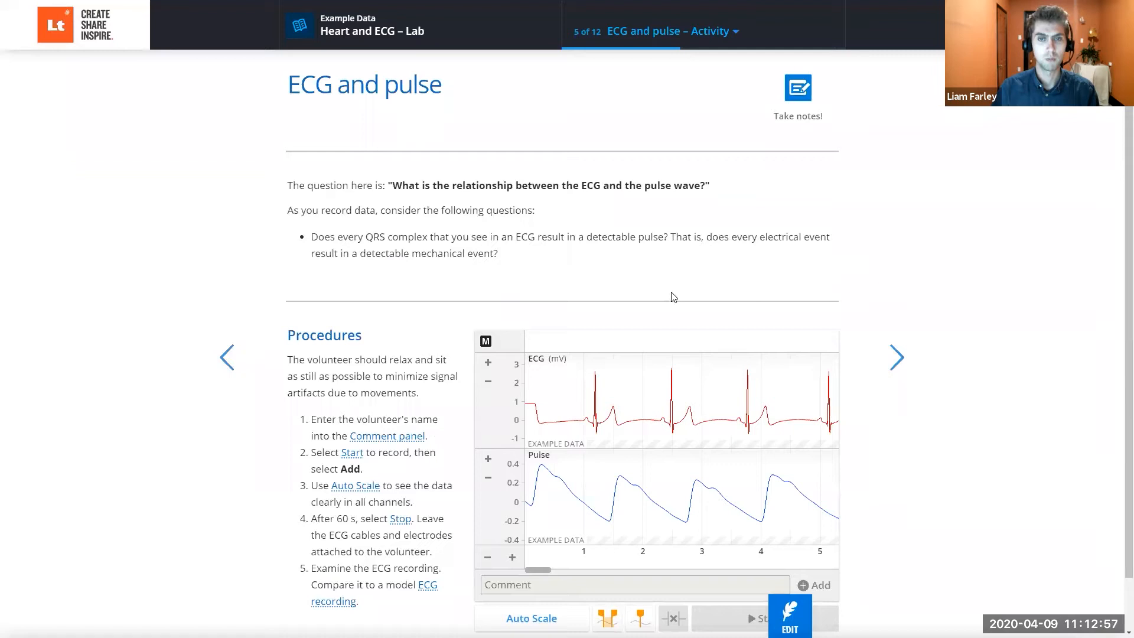
left_click(137, 31)
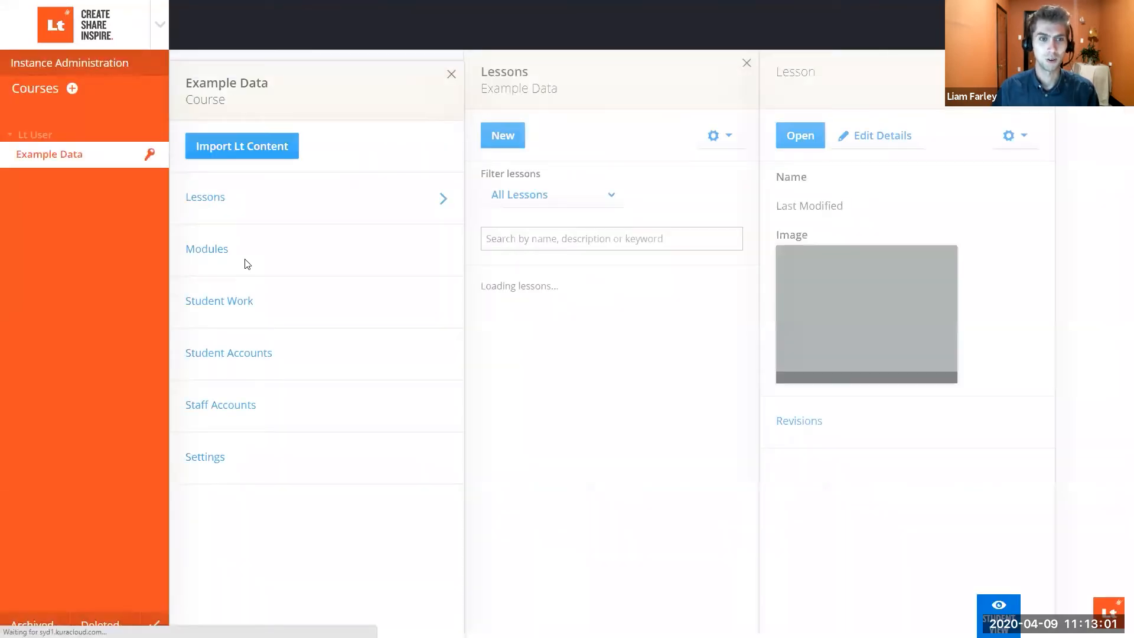
left_click(372, 457)
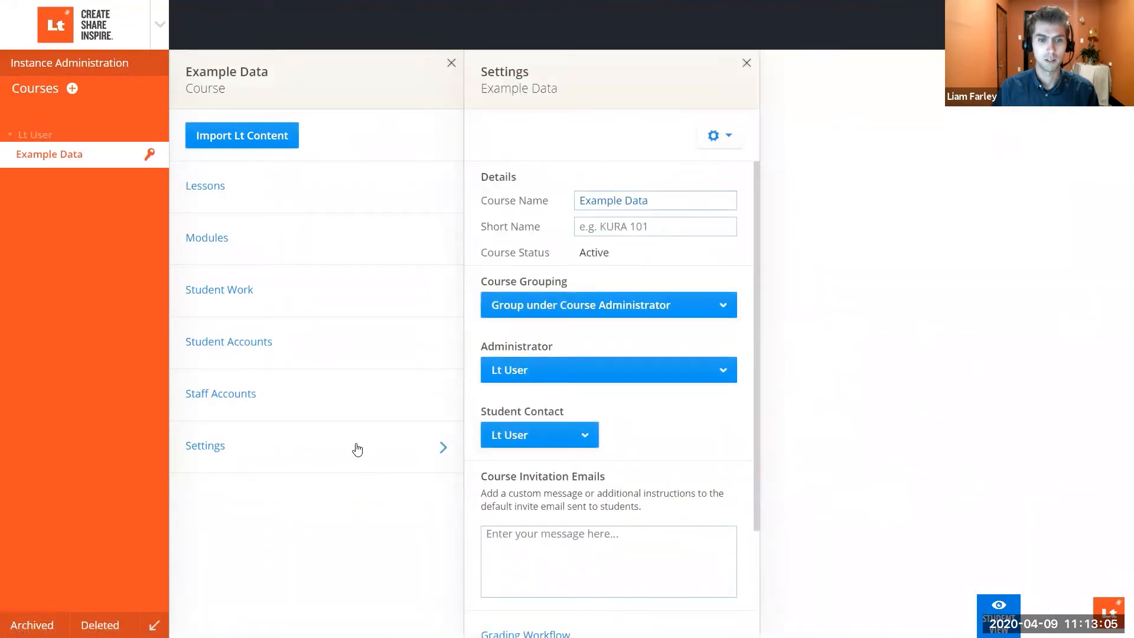
scroll(684, 459, "down", 3)
left_click(637, 551)
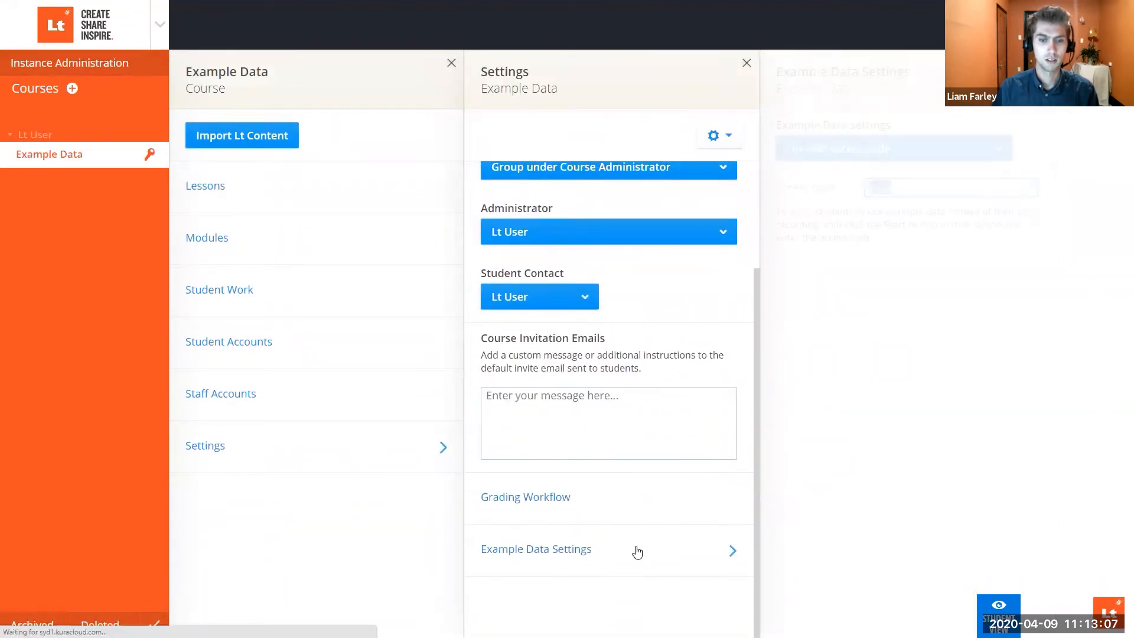
left_click(994, 151)
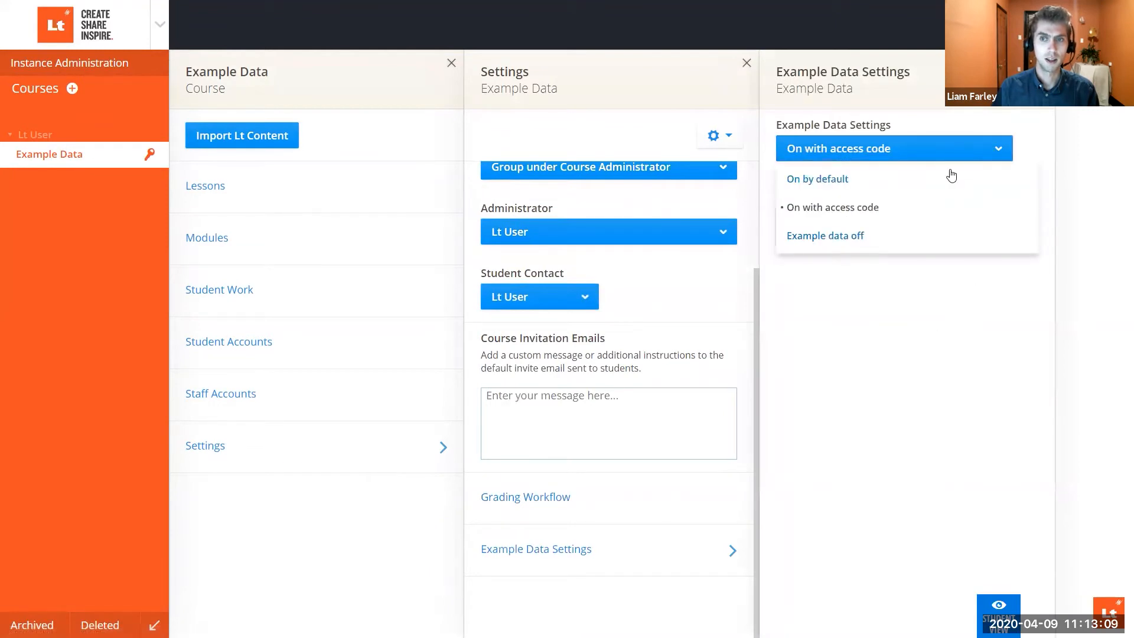
left_click(931, 182)
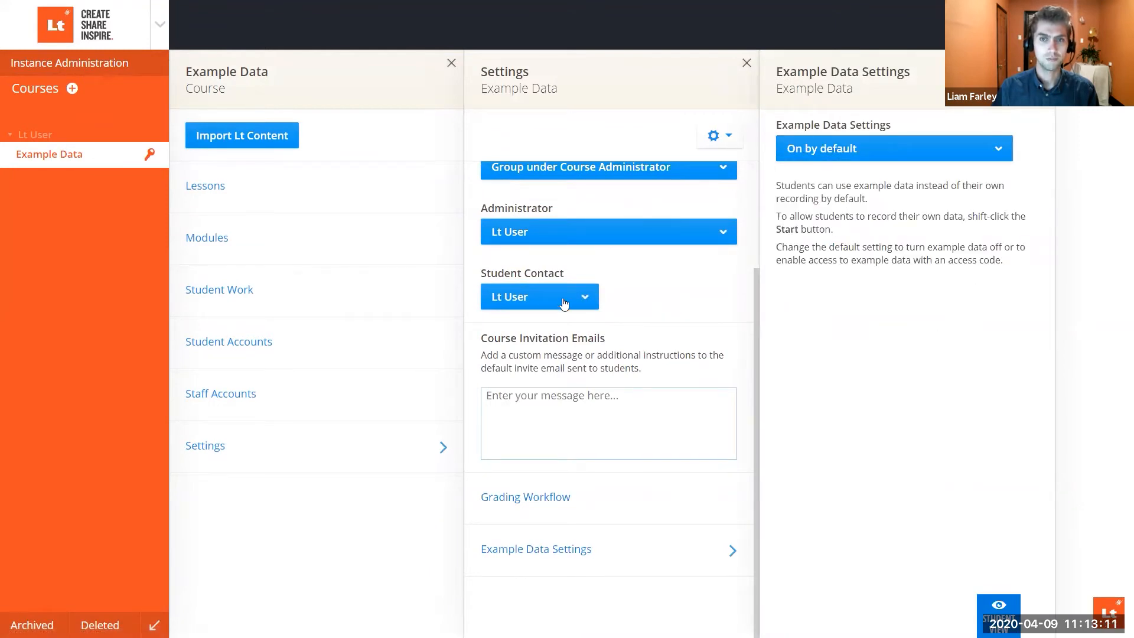
Open the Heart and ECG – Lab lesson from the course's lessons at its "ECG and pulse – Activity" page
left_click(399, 188)
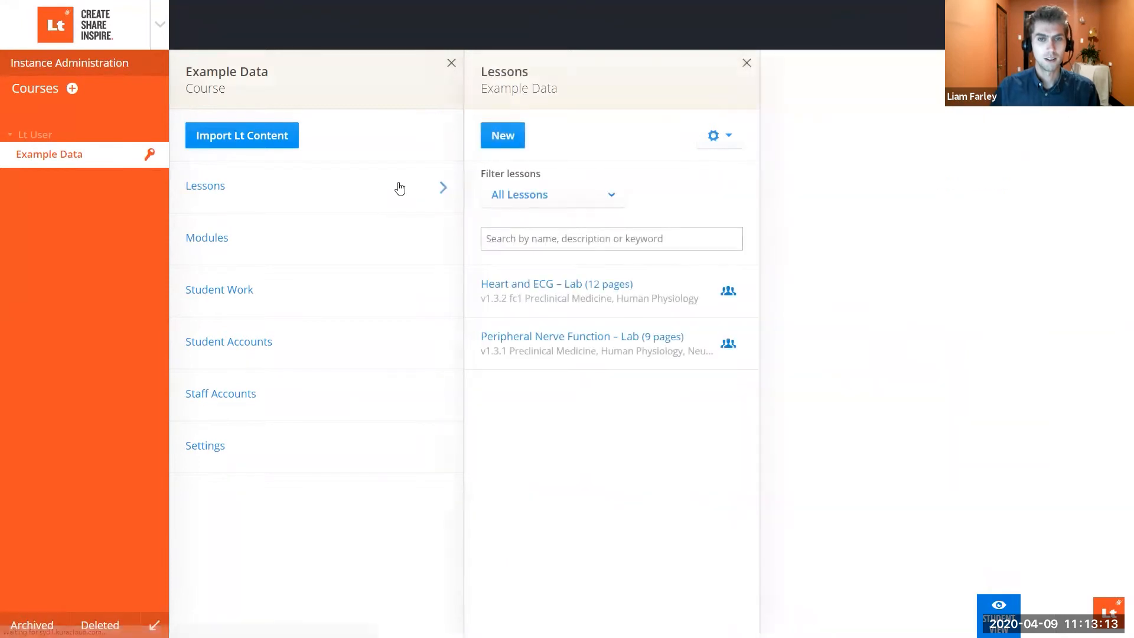
left_click(683, 288)
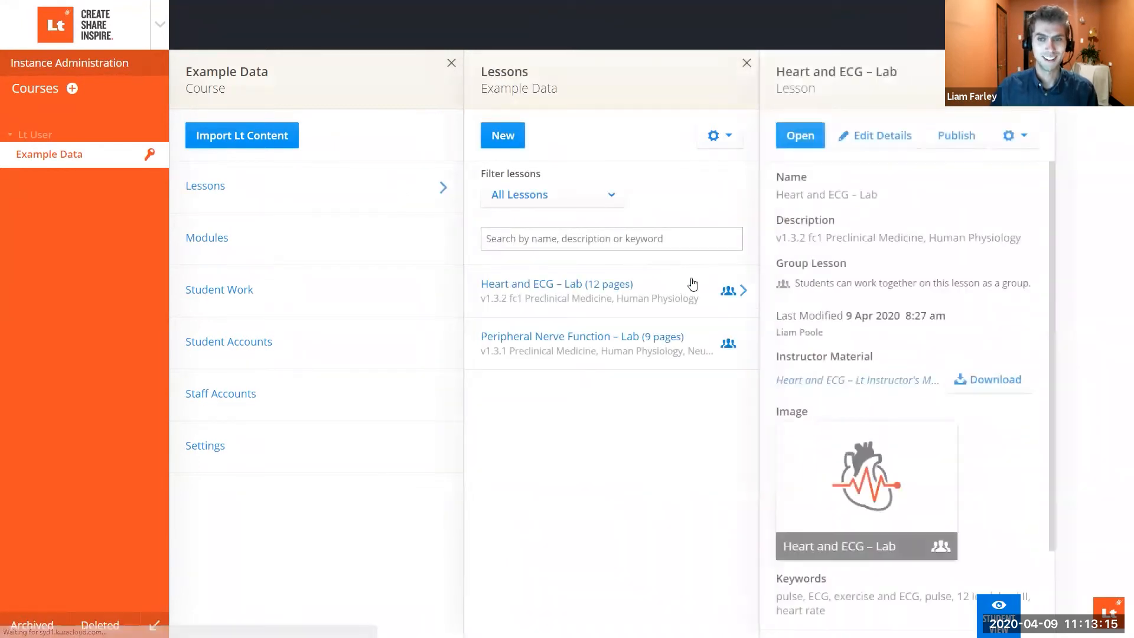
left_click(814, 132)
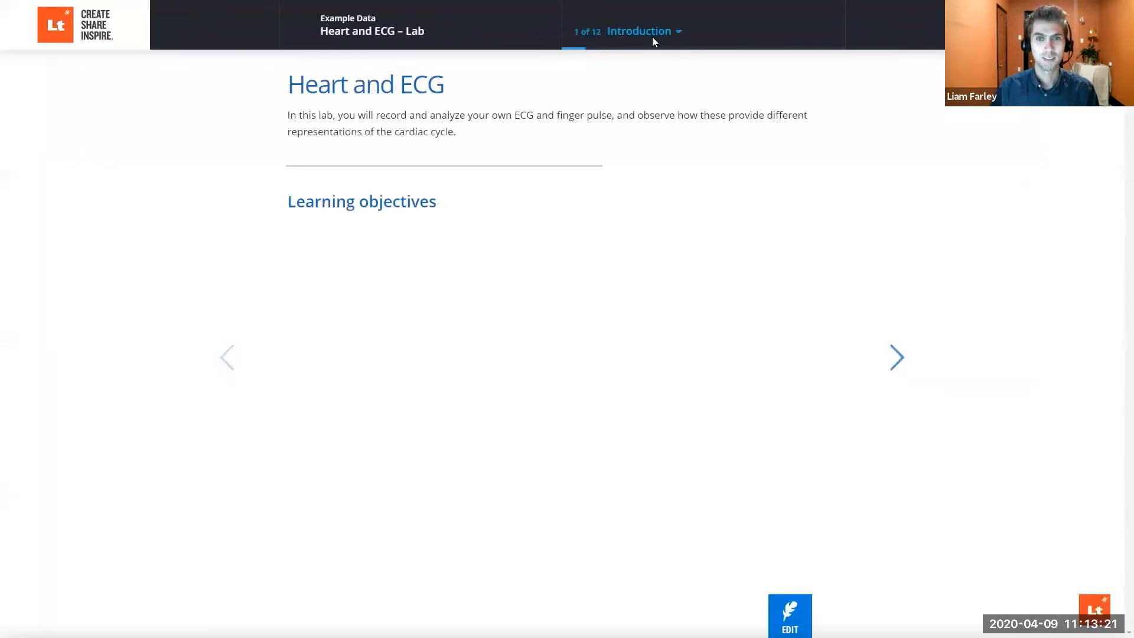
left_click(650, 33)
left_click(726, 123)
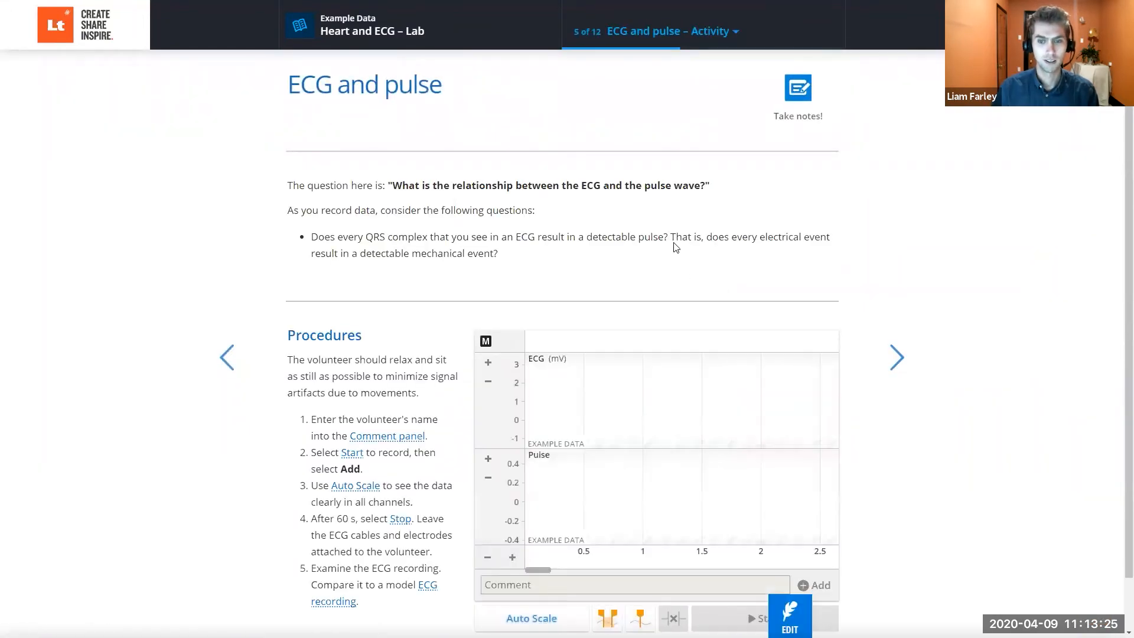
scroll(674, 247, "down", 1)
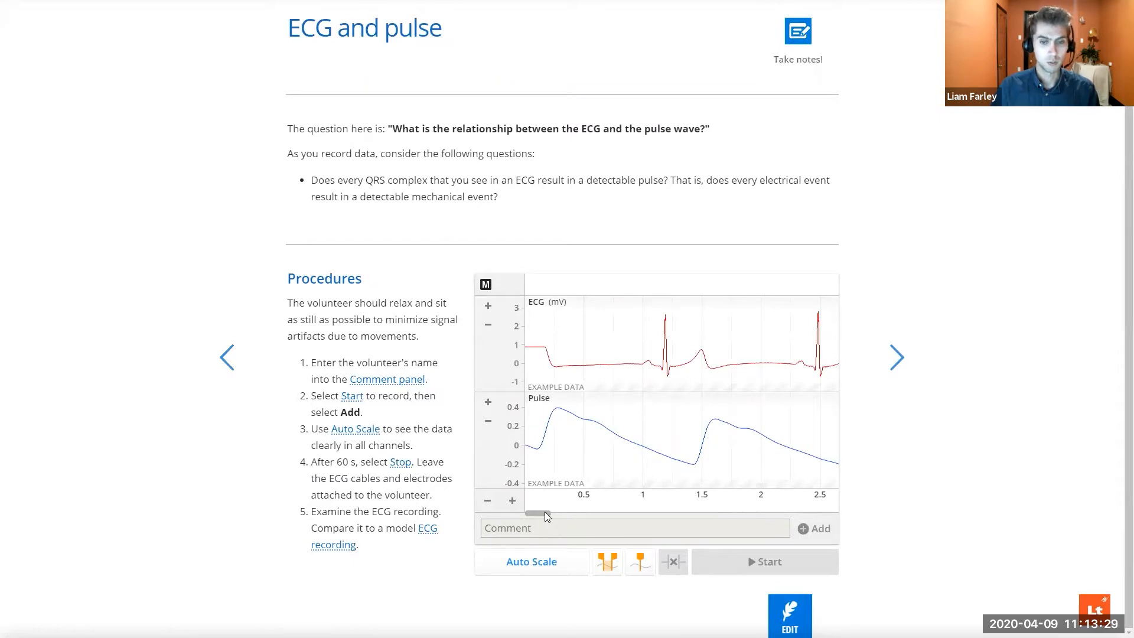
Compress the example recording's time axis and place a single marker at about 21.7 s
left_click_drag(542, 515, 625, 509)
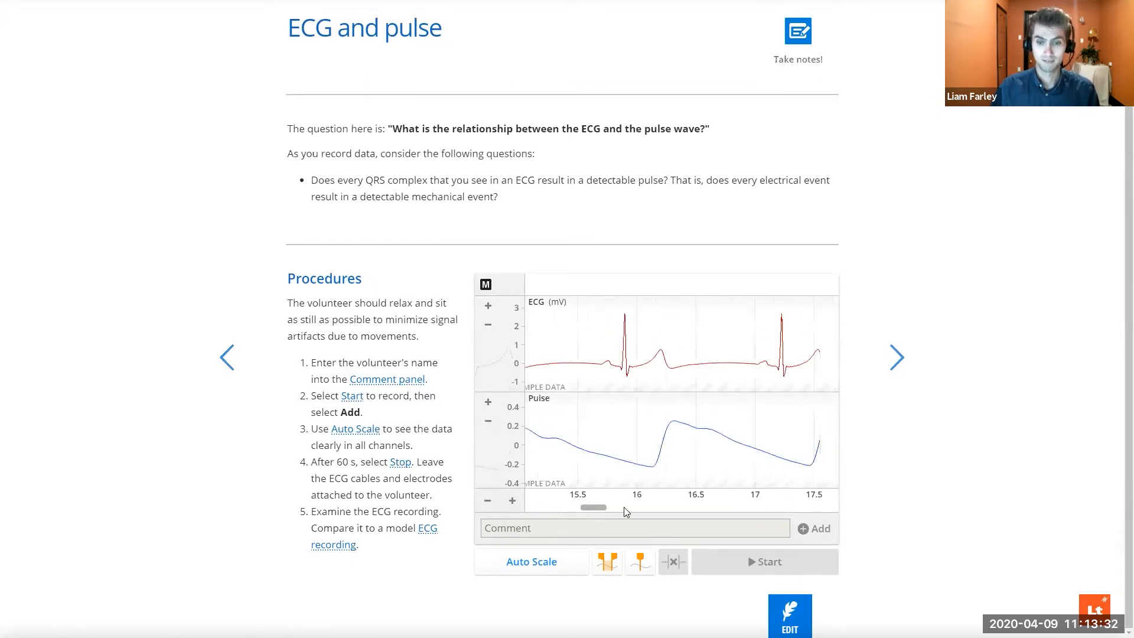
left_click(487, 502)
left_click(487, 502)
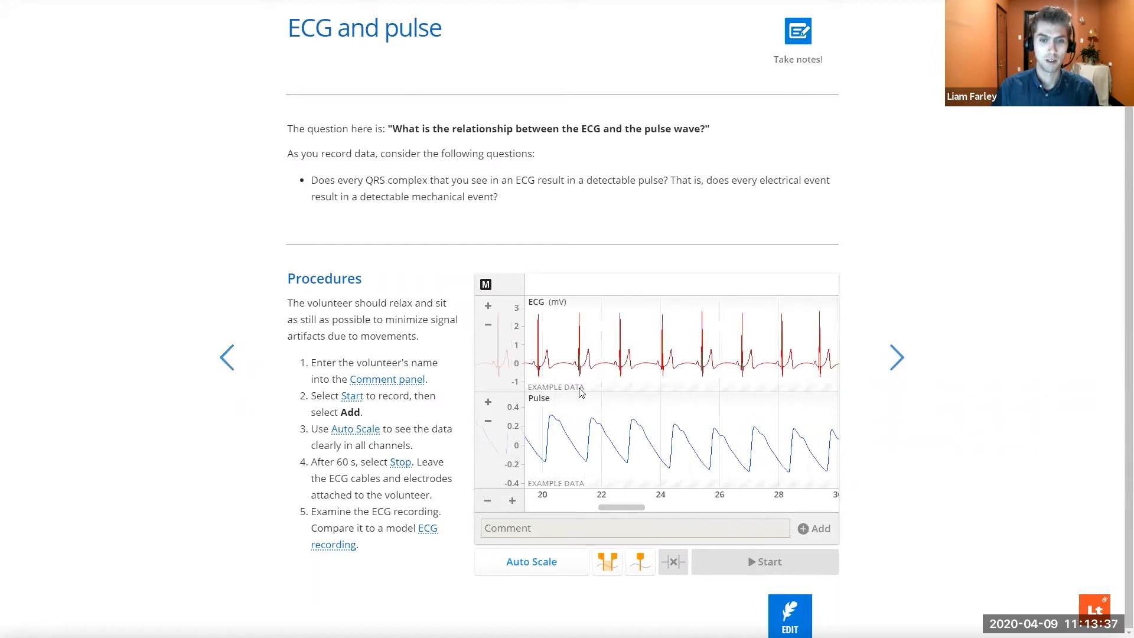
left_click(486, 501)
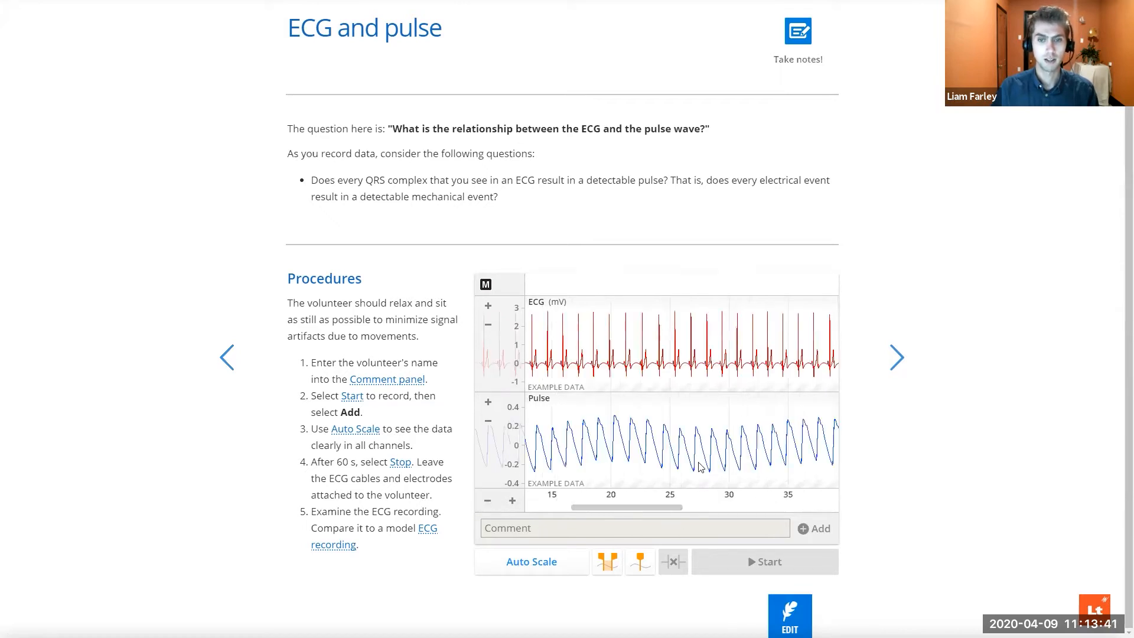
left_click(641, 560)
mouse_move(684, 292)
left_mouse_down()
mouse_move(582, 296)
mouse_move(665, 294)
mouse_move(633, 295)
left_mouse_up()
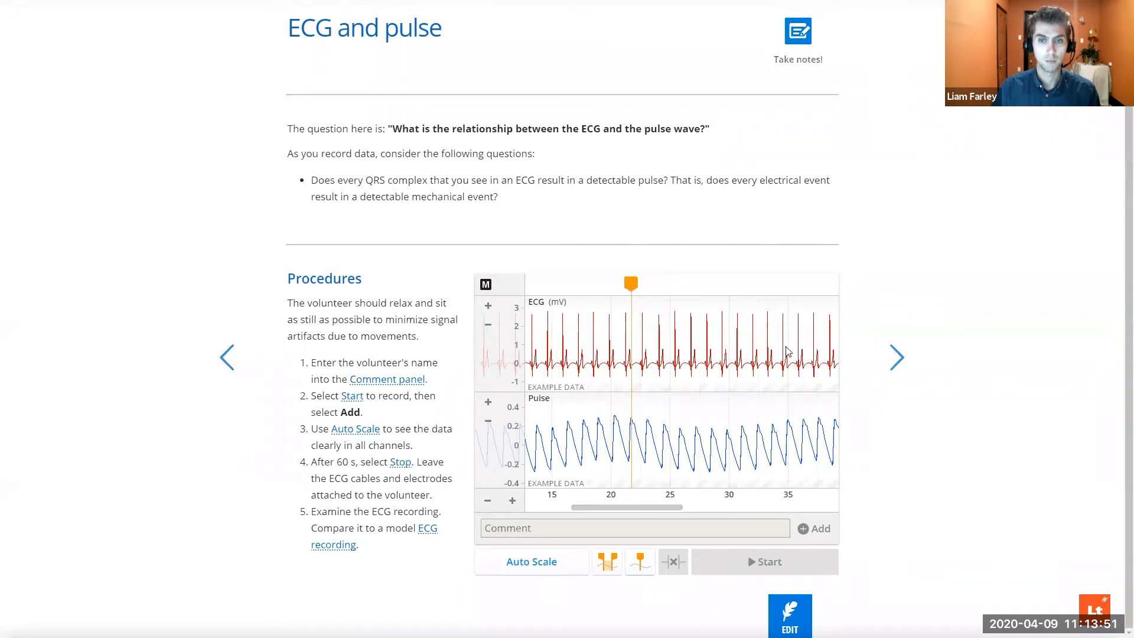
scroll(839, 307, "up", 1)
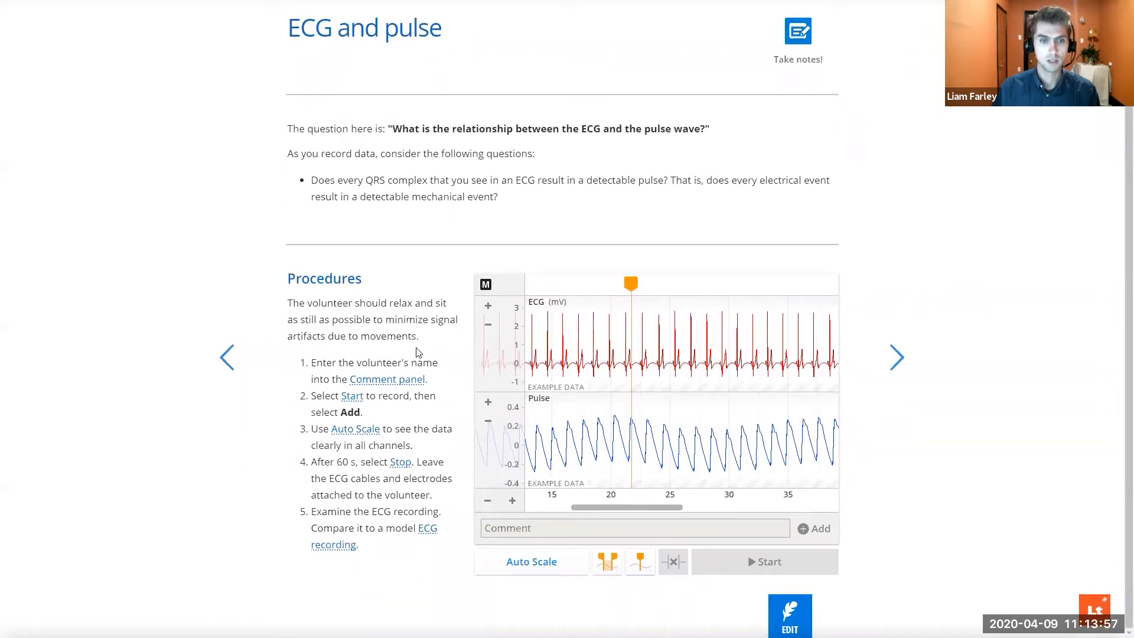
Go to the "ECG and pulse – Analysis" page and mark a region of about 13.3 s in the example recording
left_click(897, 356)
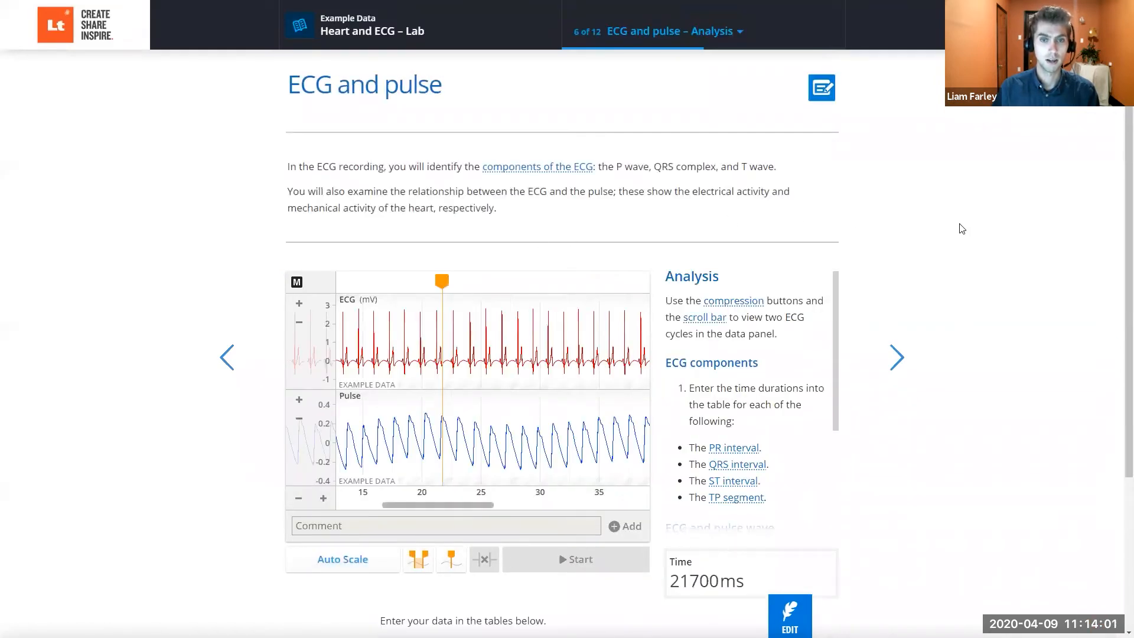
scroll(962, 229, "down", 1)
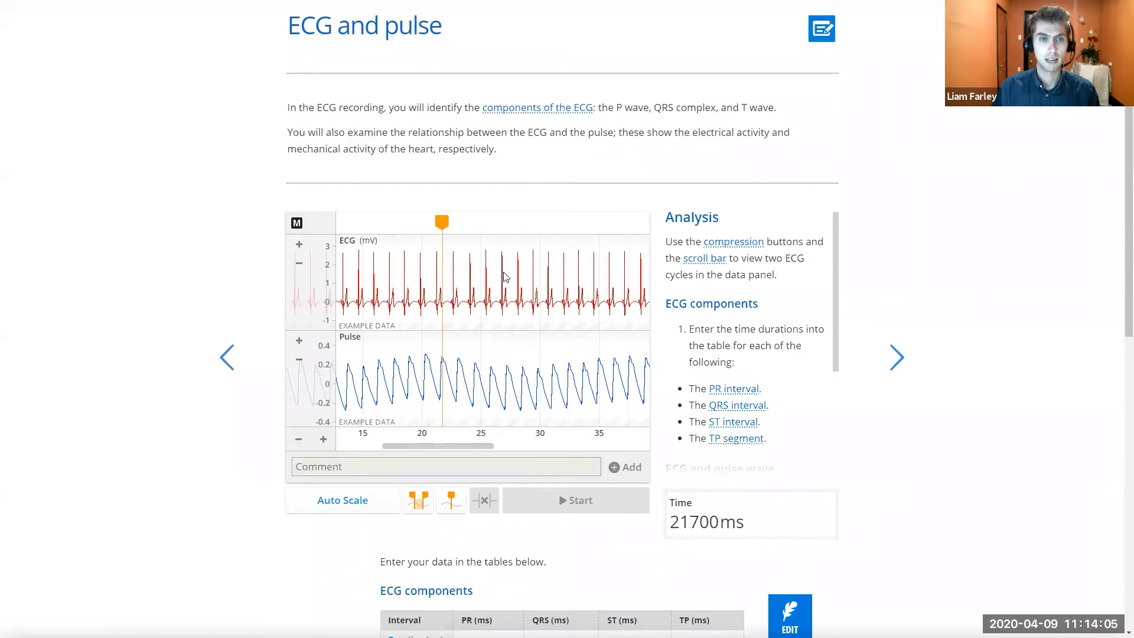
left_click(428, 499)
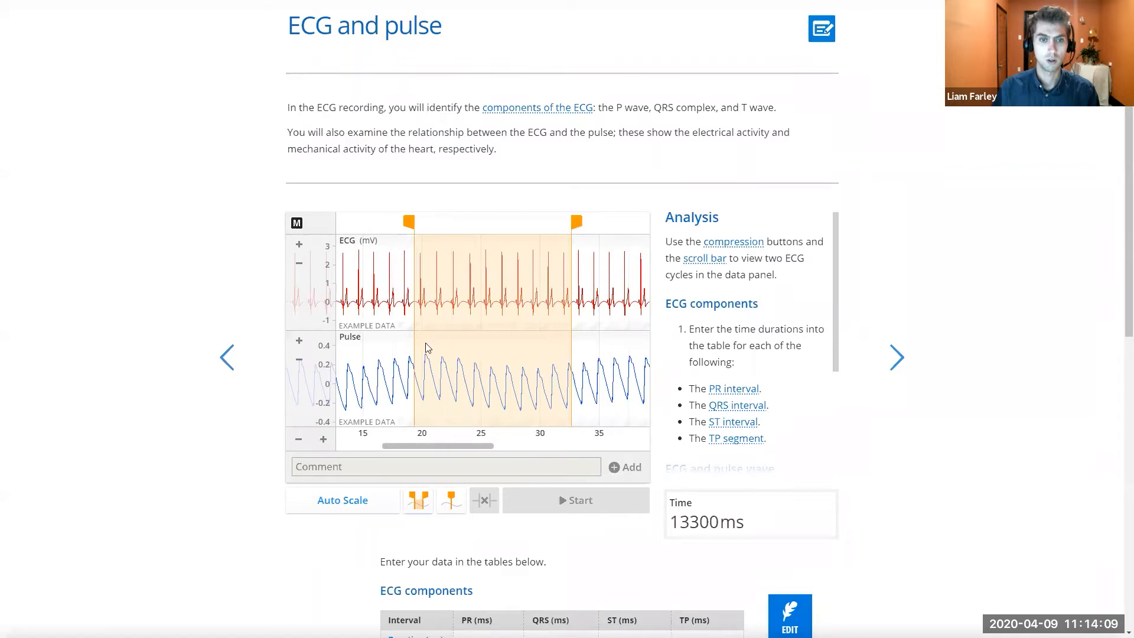
Check the recording on the "ECG and pulse – Activity" page, then return to the "ECG and pulse – Analysis" page
left_click(230, 359)
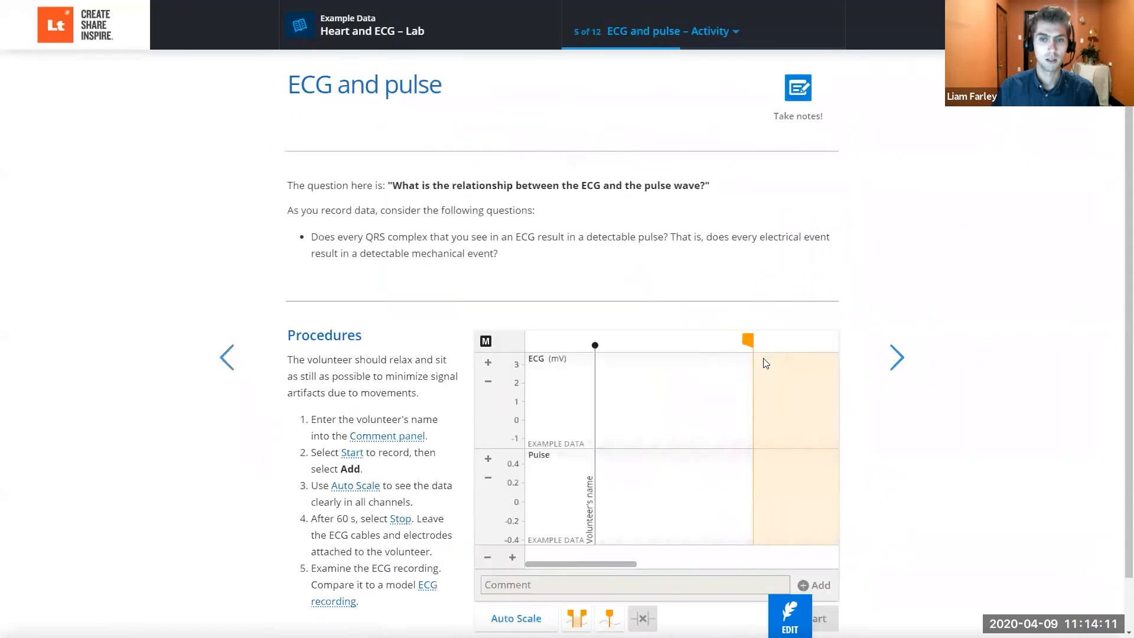
left_click(899, 361)
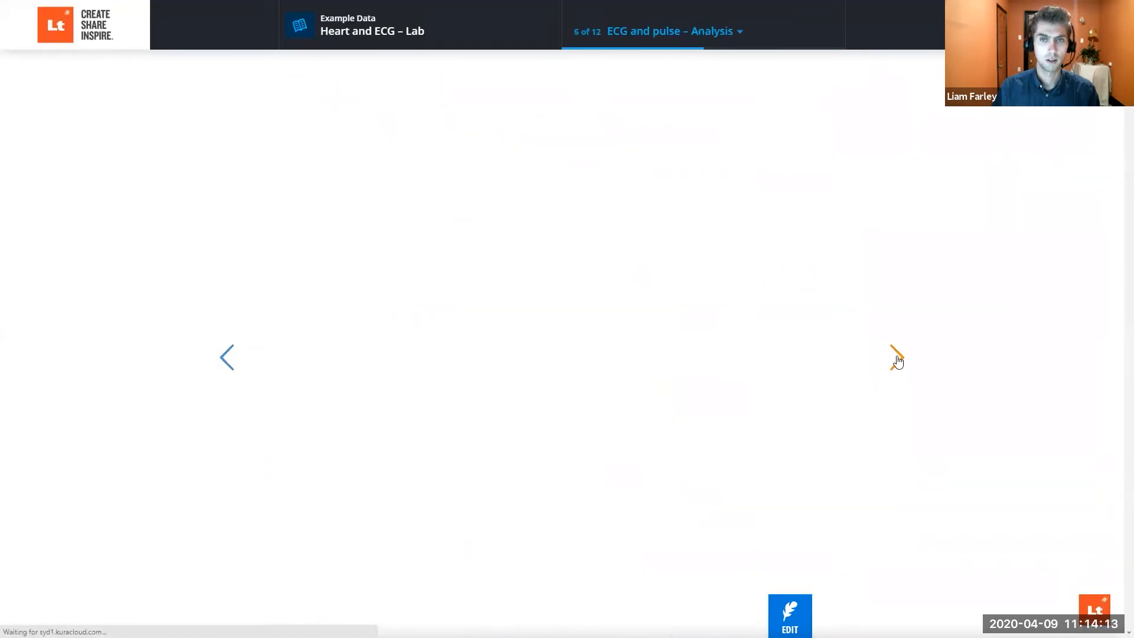
scroll(938, 259, "down", 1)
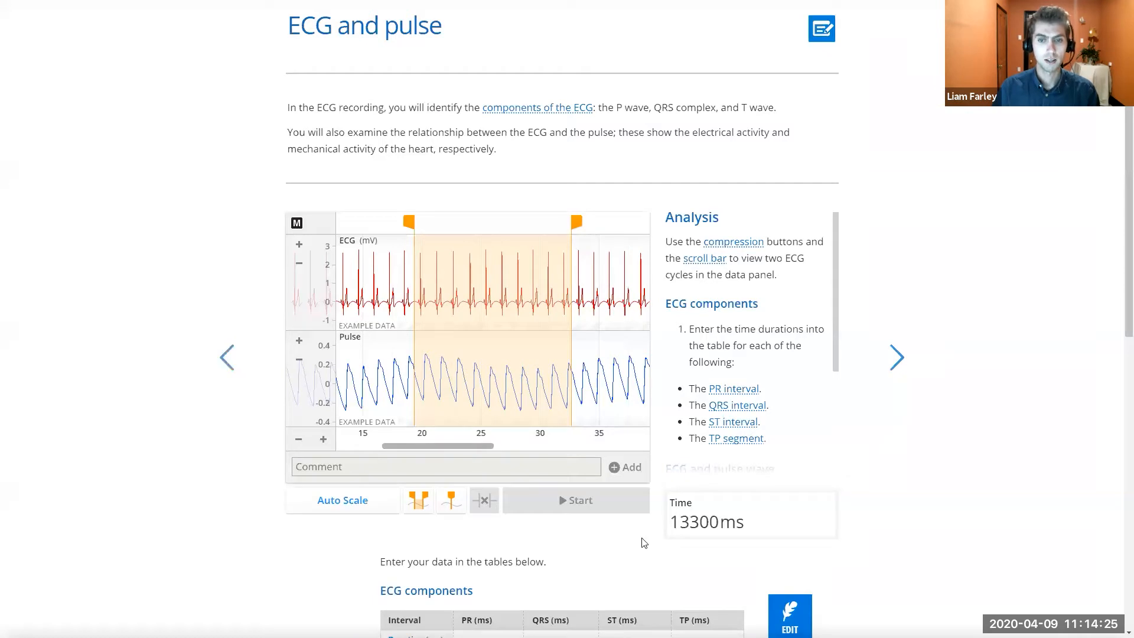
Put the "ECG and pulse – Analysis" page into edit mode and select its Data Sampling panel
left_click(806, 615)
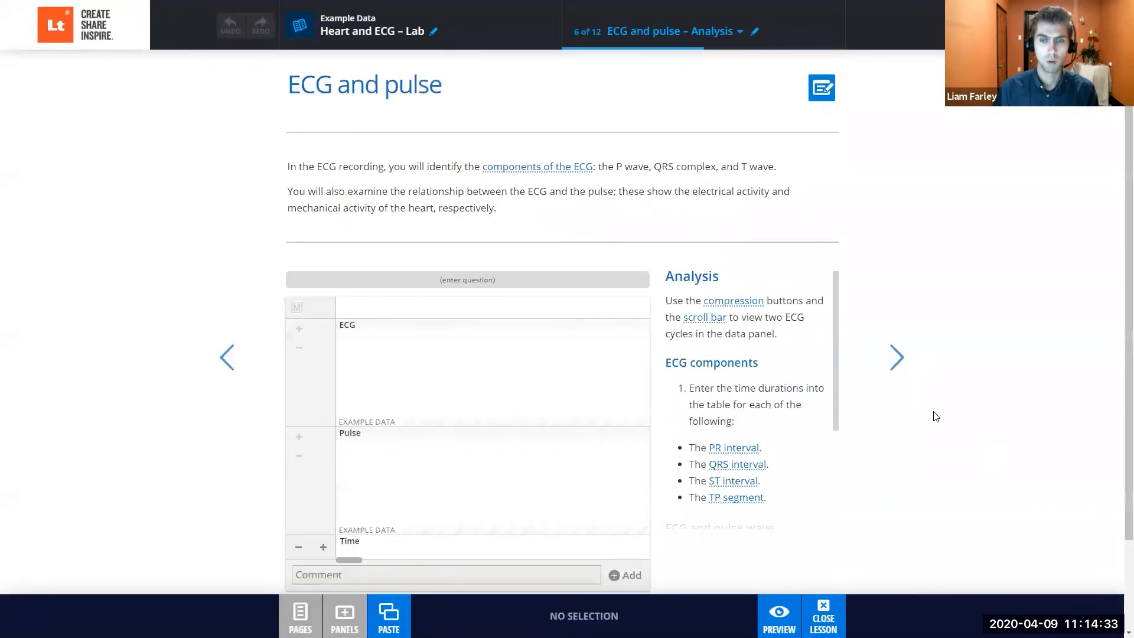
scroll(935, 279, "down", 3)
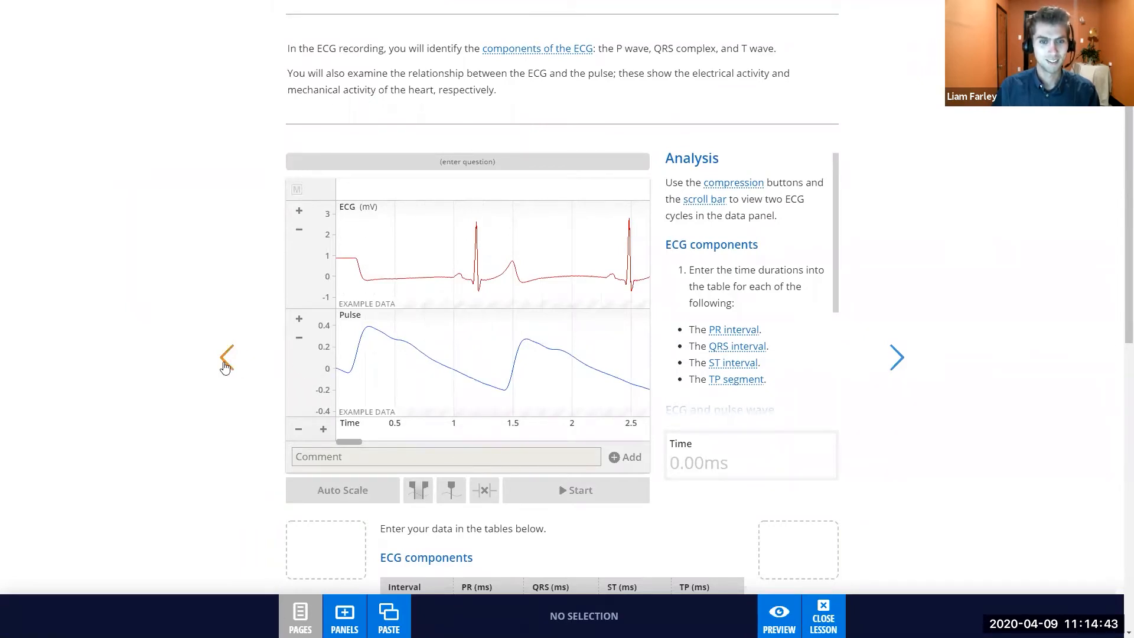
left_click(478, 329)
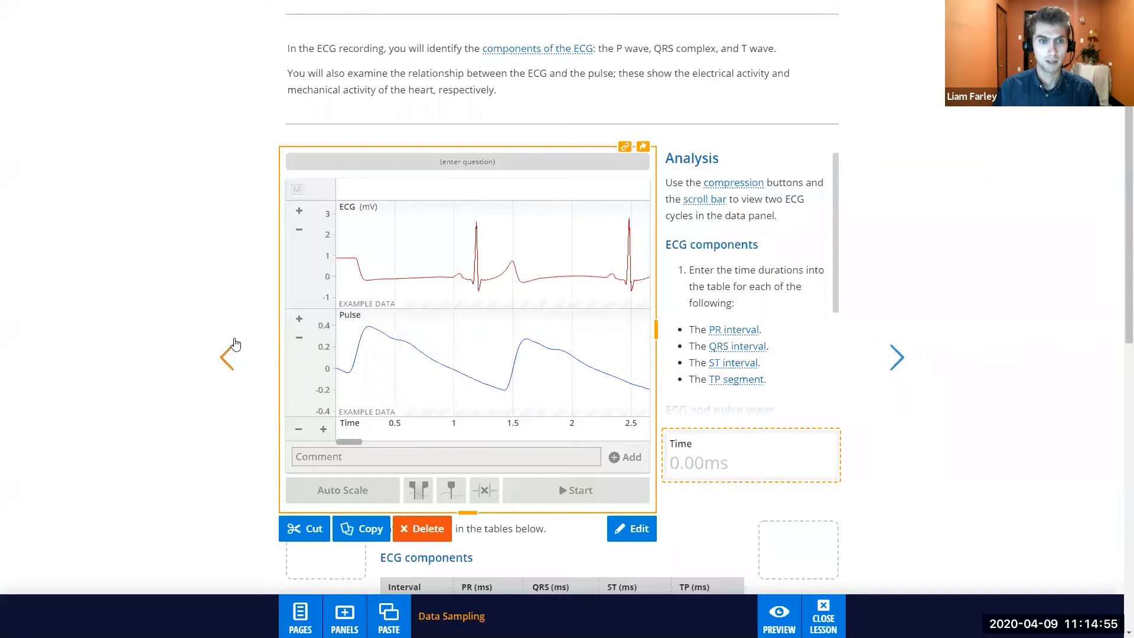
Download the example data and settings files from the Data Sampling panel's editor, then close the editor
scroll(437, 331, "down", 1)
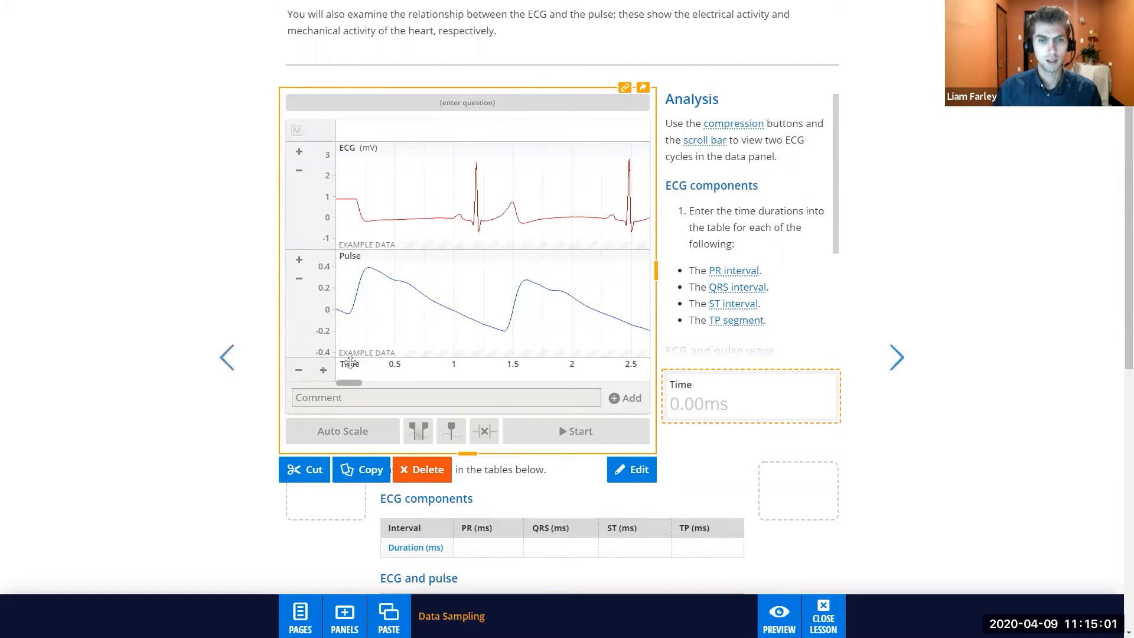
double_click(491, 301)
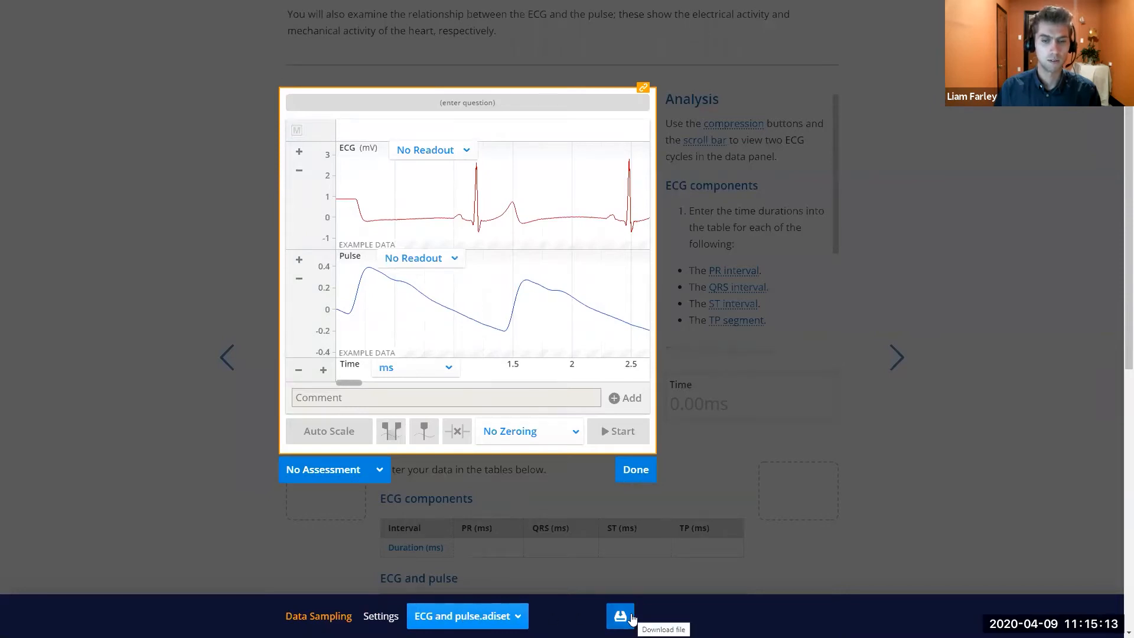
left_click(629, 616)
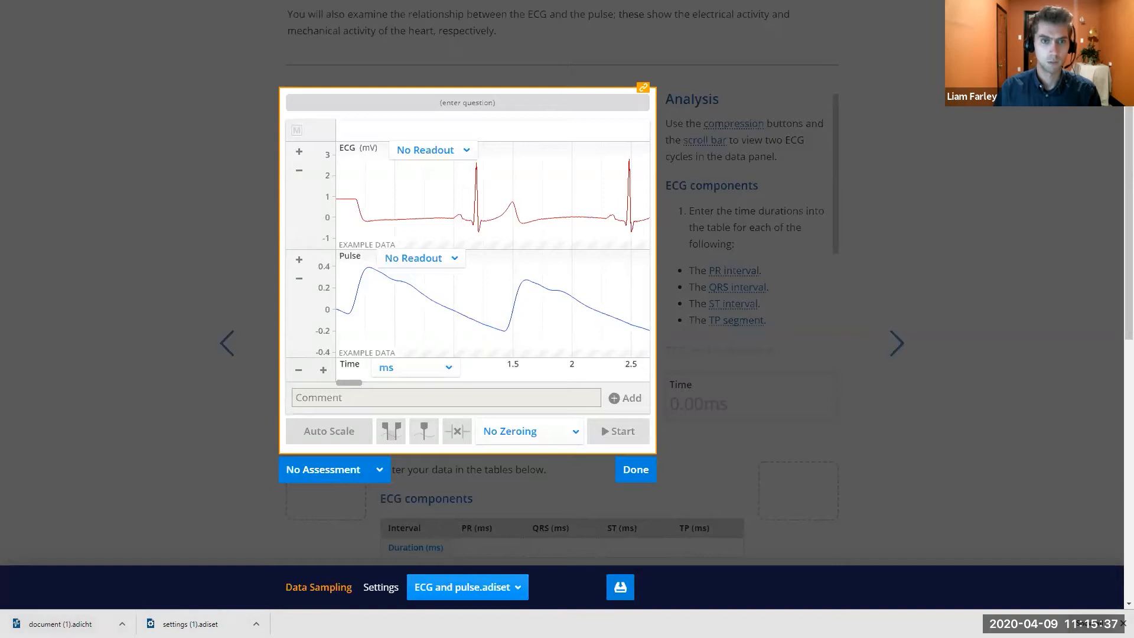
left_click(166, 449)
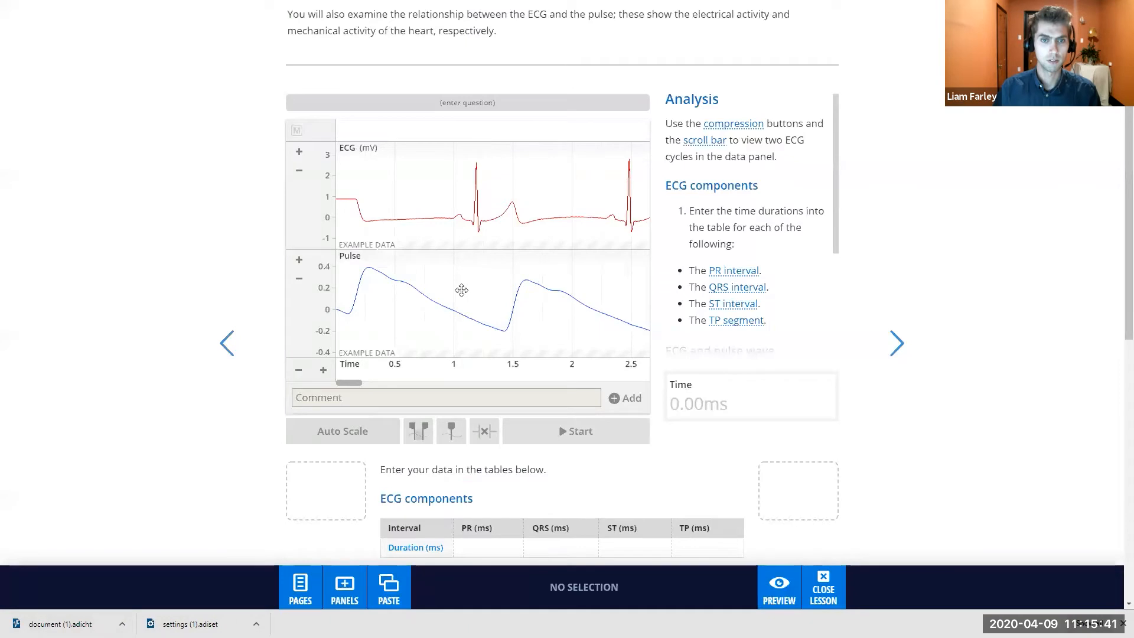
Insert the downloaded "document (1).adicht" file as a Read-only Data panel above the data tables and make the panel taller
scroll(479, 240, "down", 1)
scroll(406, 405, "down", 1)
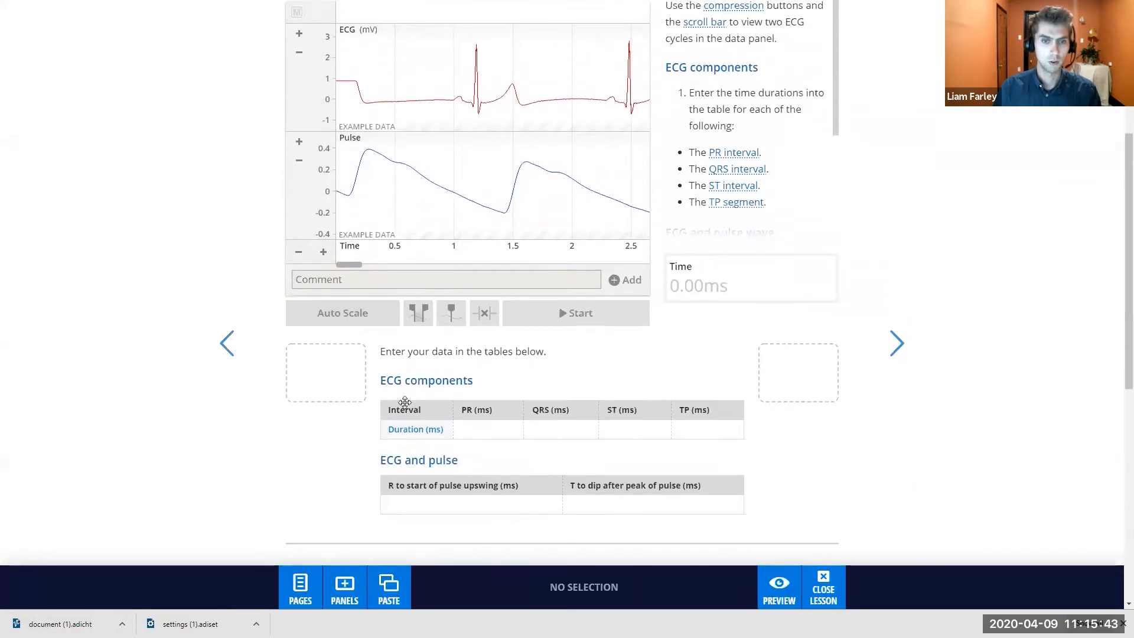
mouse_move(62, 623)
left_mouse_down()
mouse_move(417, 379)
mouse_move(416, 319)
mouse_move(547, 304)
mouse_move(568, 338)
mouse_move(597, 334)
left_mouse_up()
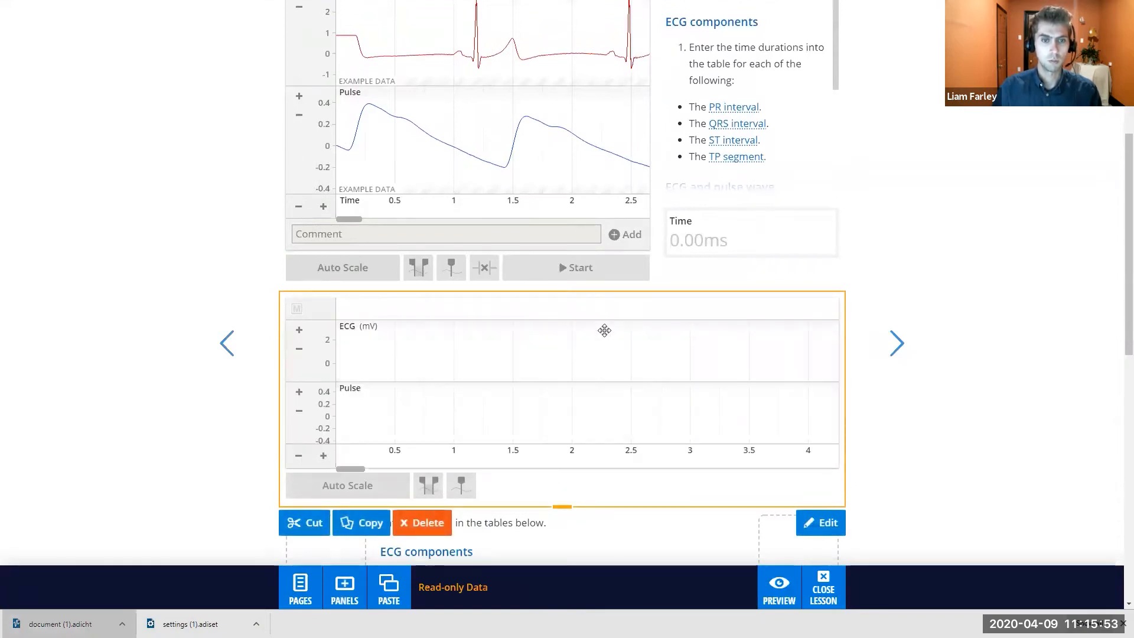
scroll(650, 332, "down", 1)
left_click_drag(559, 447, 566, 508)
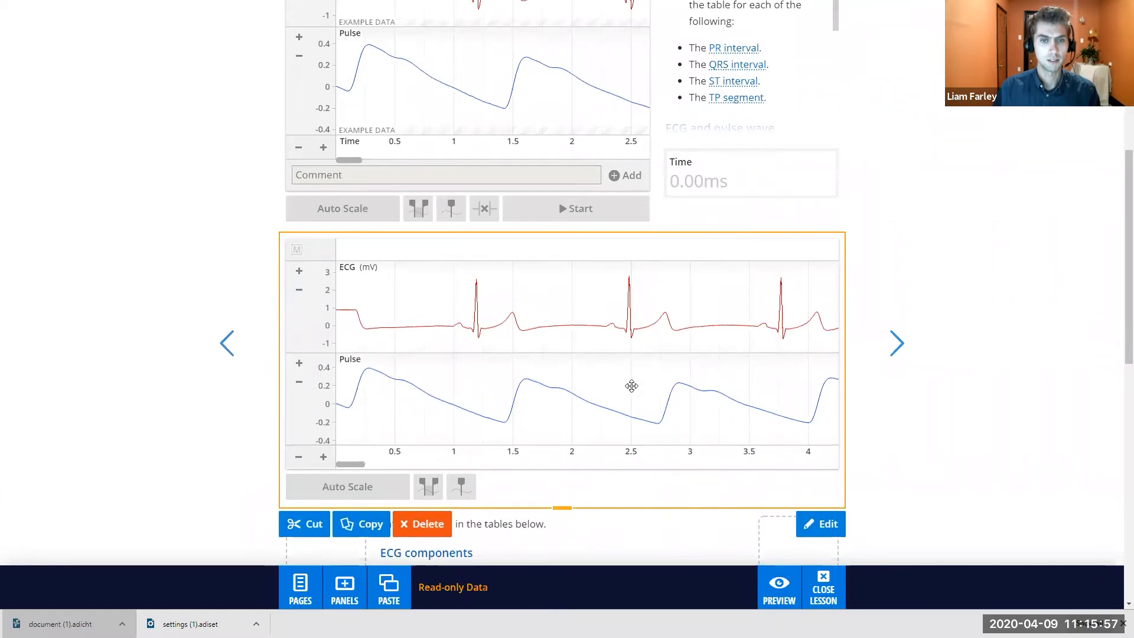
Narrow the Read-only Data panel to match the width of the Data Sampling panel above it
left_click_drag(609, 353, 525, 230)
scroll(525, 230, "down", 1)
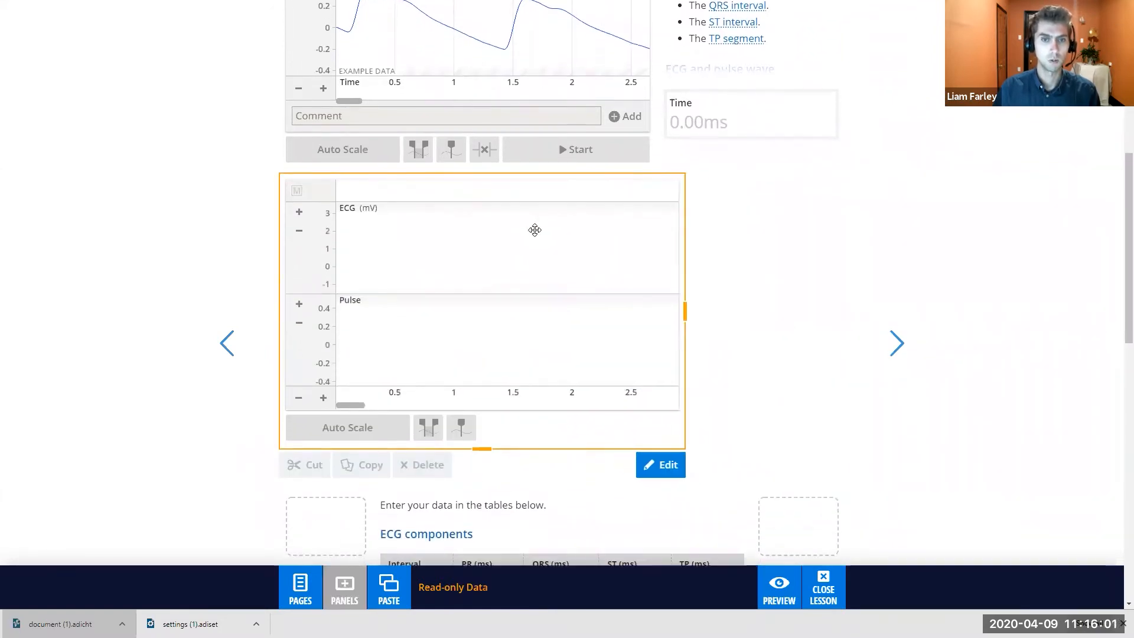
scroll(522, 94, "up", 1)
left_click_drag(521, 94, 700, 378)
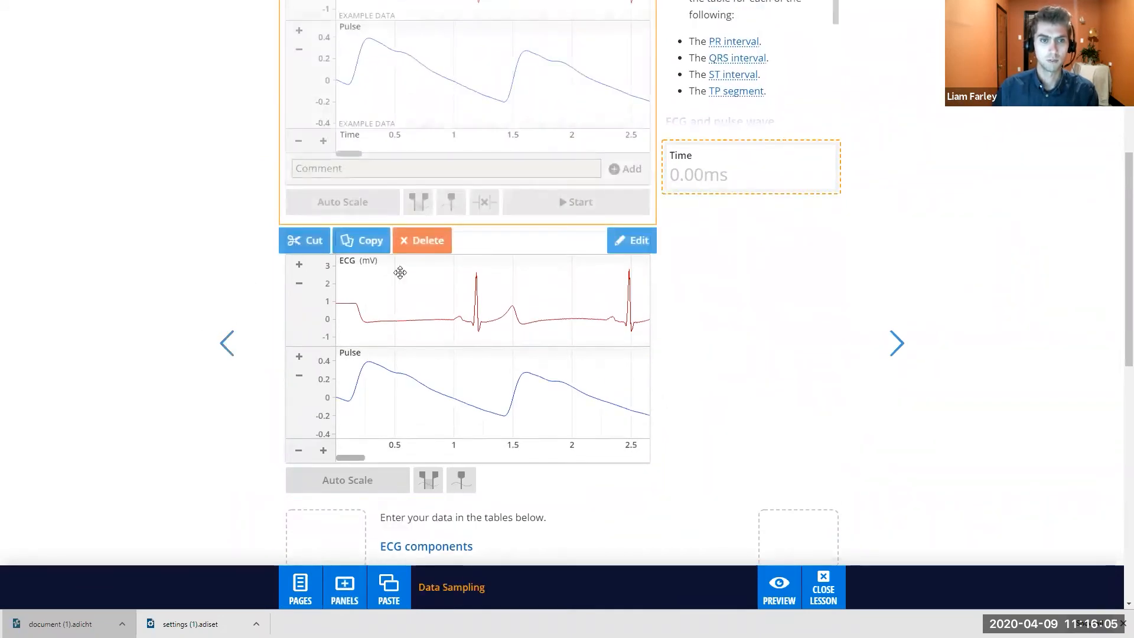
scroll(759, 319, "up", 1)
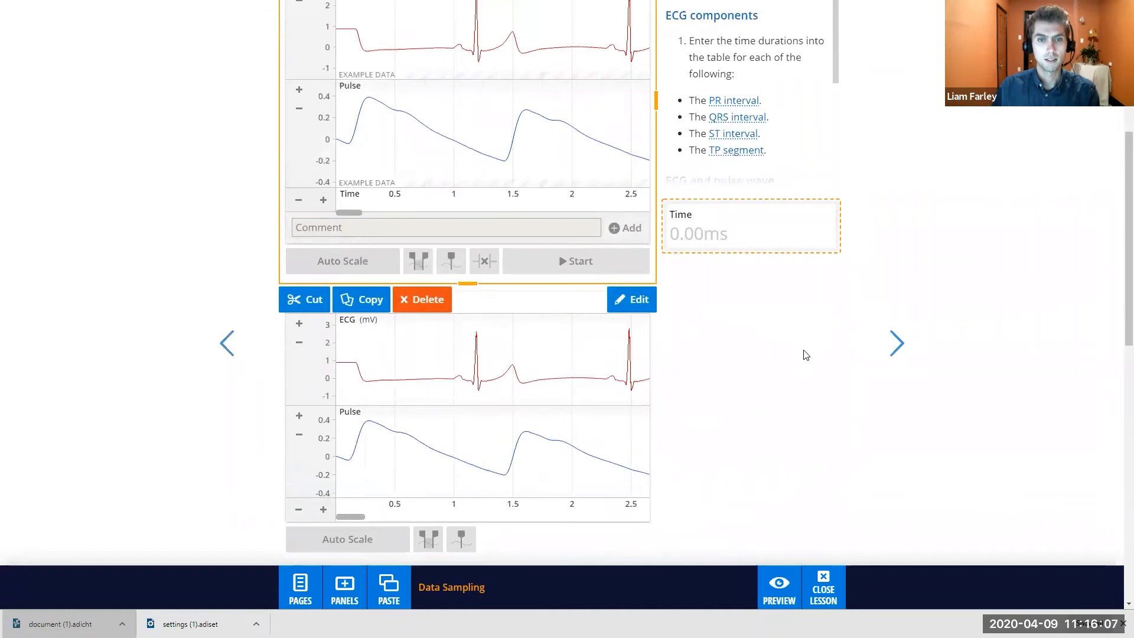
left_click(721, 345)
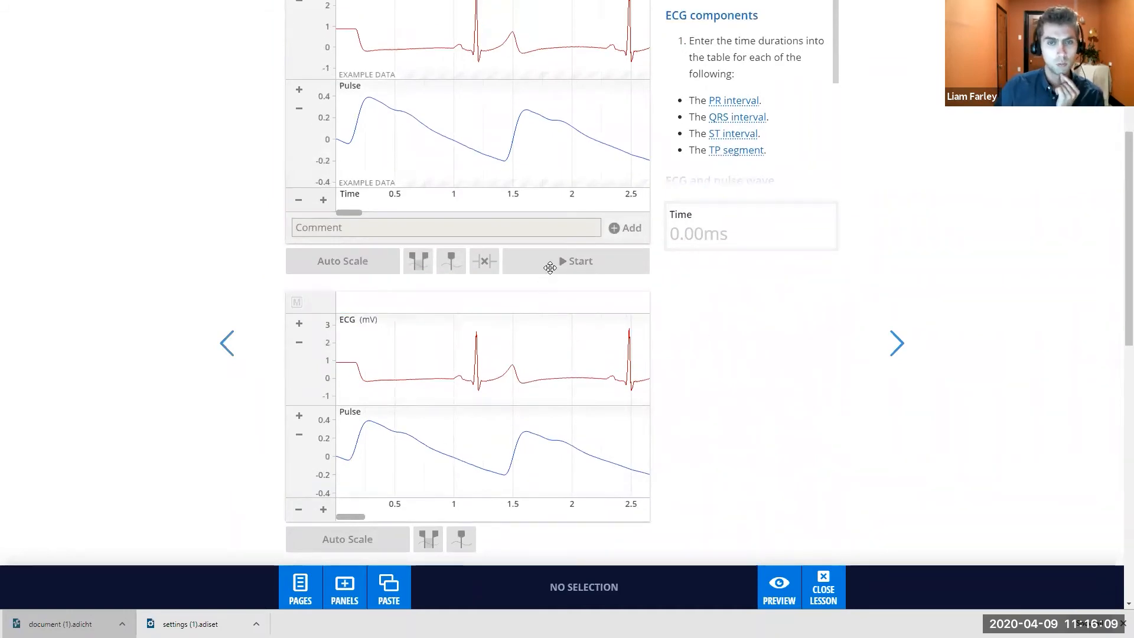
Compare the Data Sampling panel with the Read-only Data panel by selecting each in turn and examining their controls and data
left_click(536, 160)
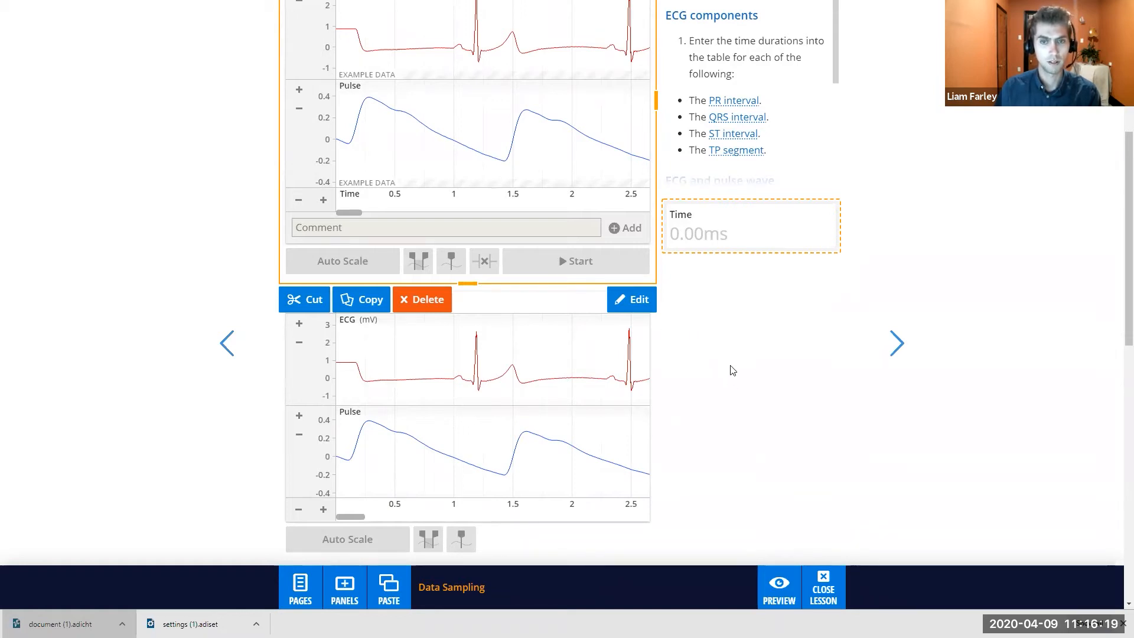
left_click(541, 443)
scroll(584, 404, "down", 1)
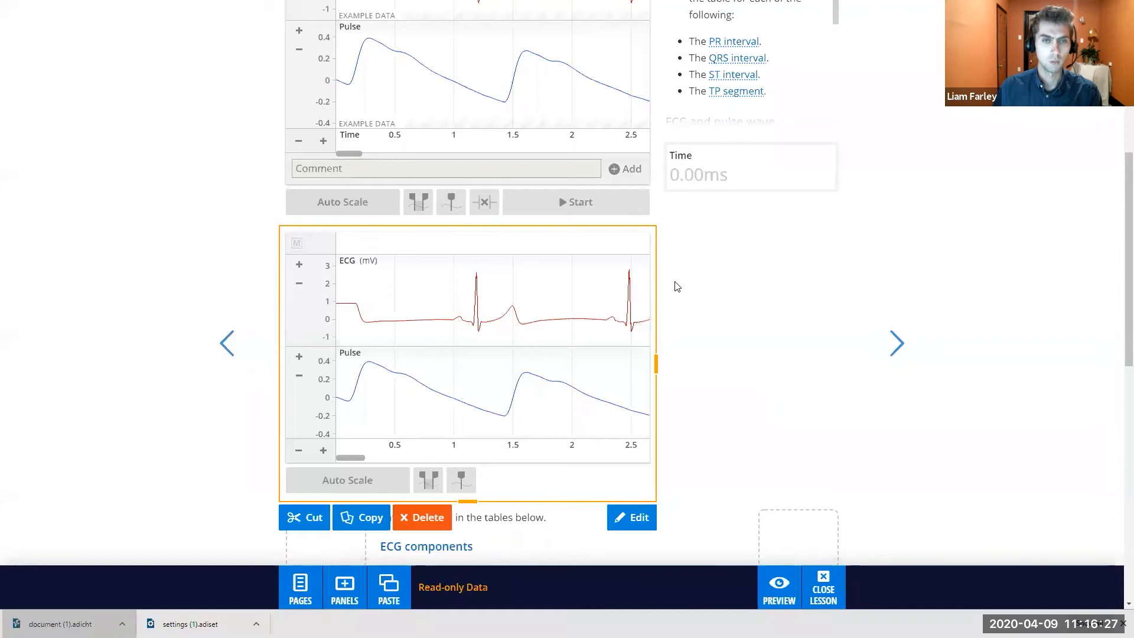
scroll(703, 319, "up", 1)
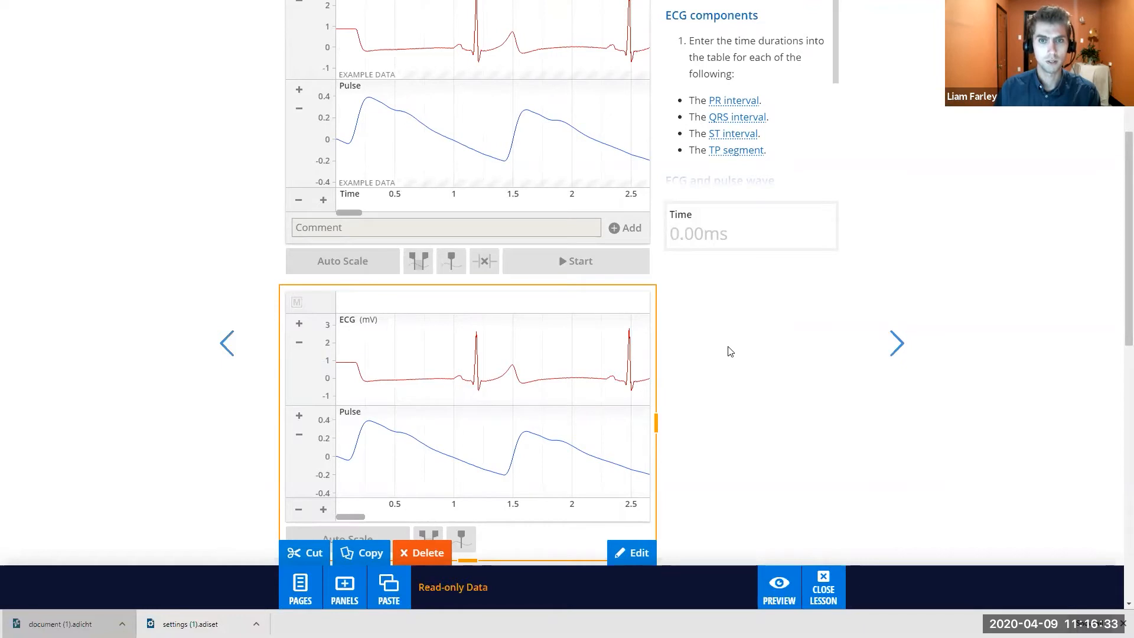
scroll(730, 351, "up", 1)
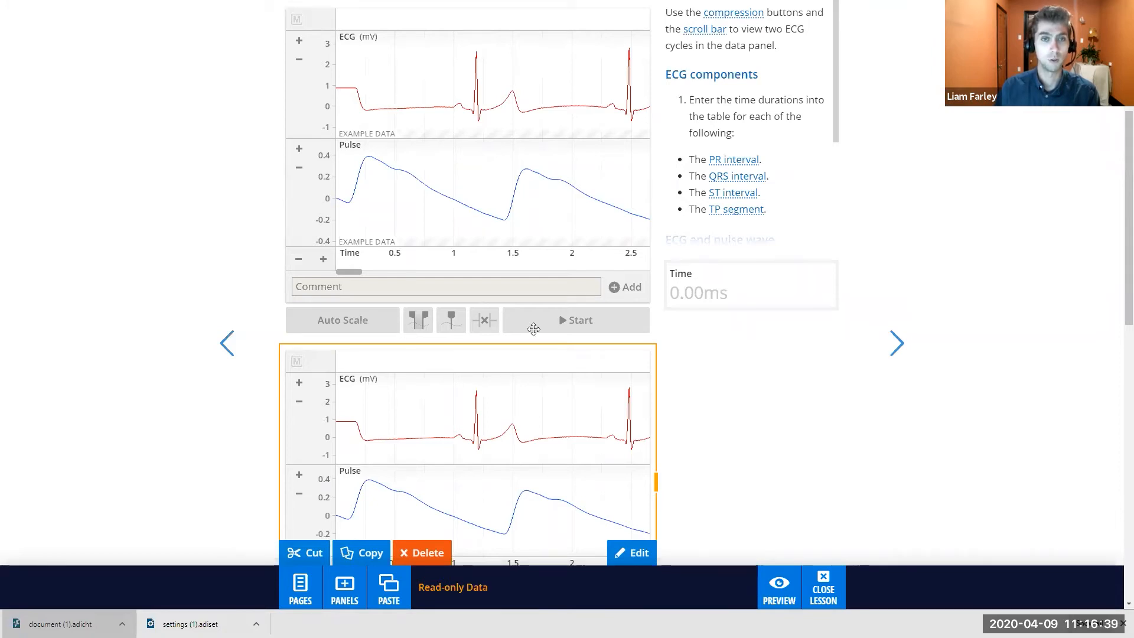
scroll(578, 318, "down", 1)
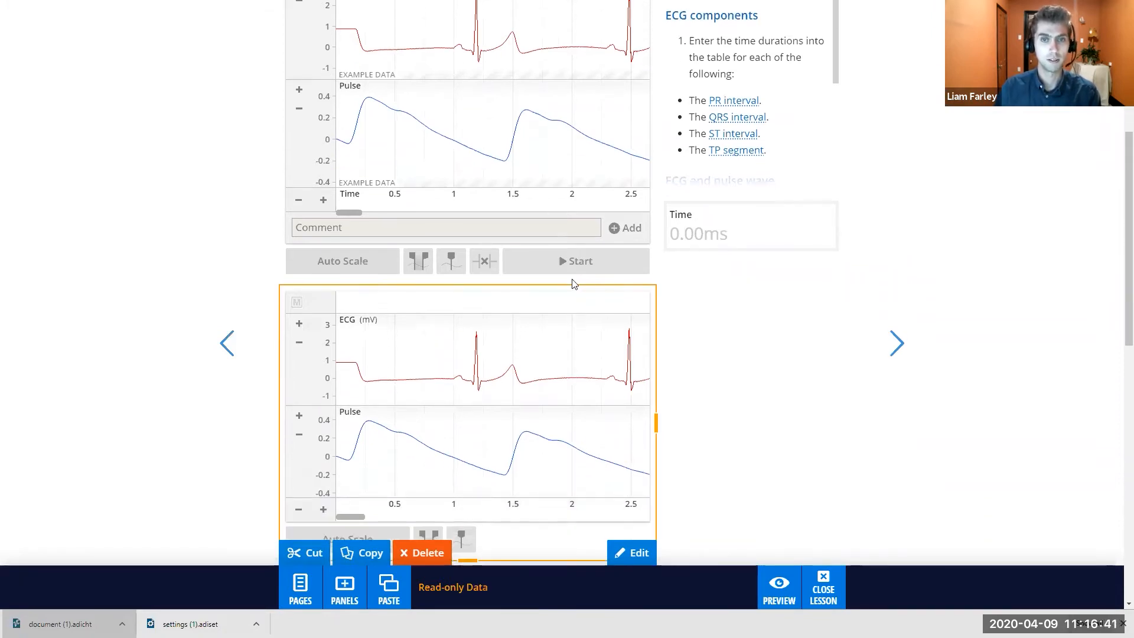
left_click(539, 274)
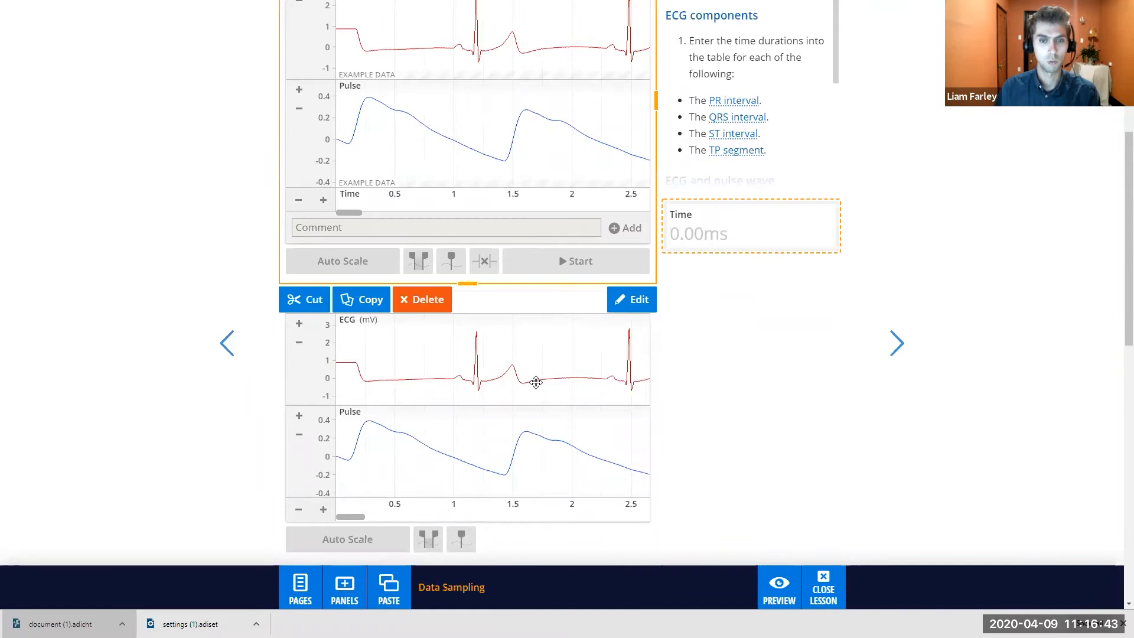
left_click(578, 373)
scroll(577, 374, "down", 1)
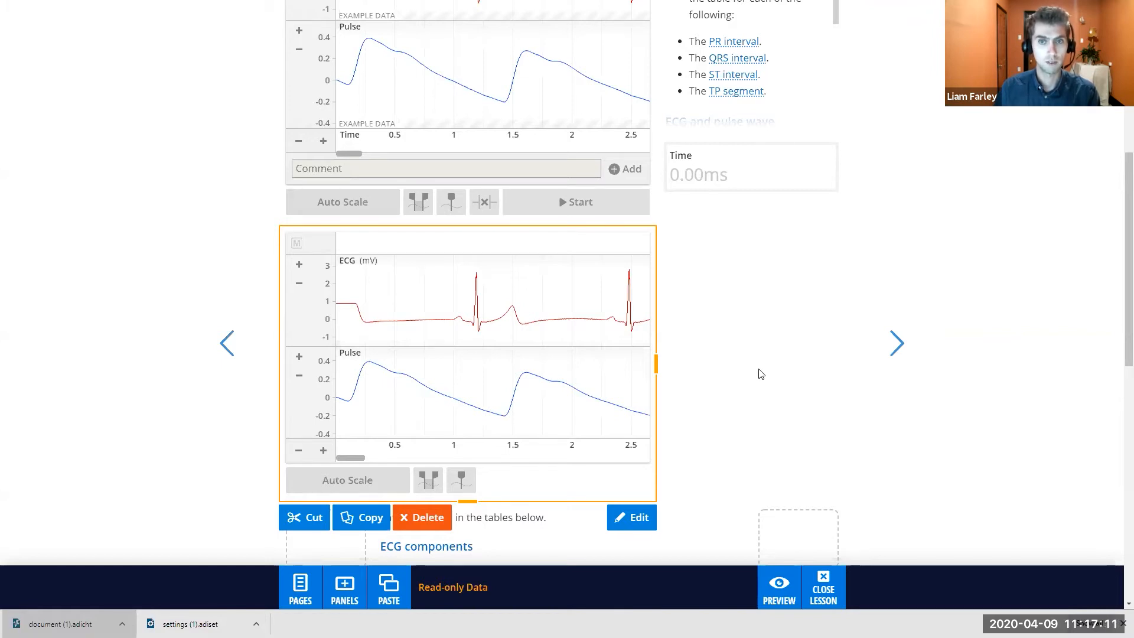
Preview the page and test the Read-only Data panel: advance the recording, compress both channels vertically, and place a point marker
left_click(779, 585)
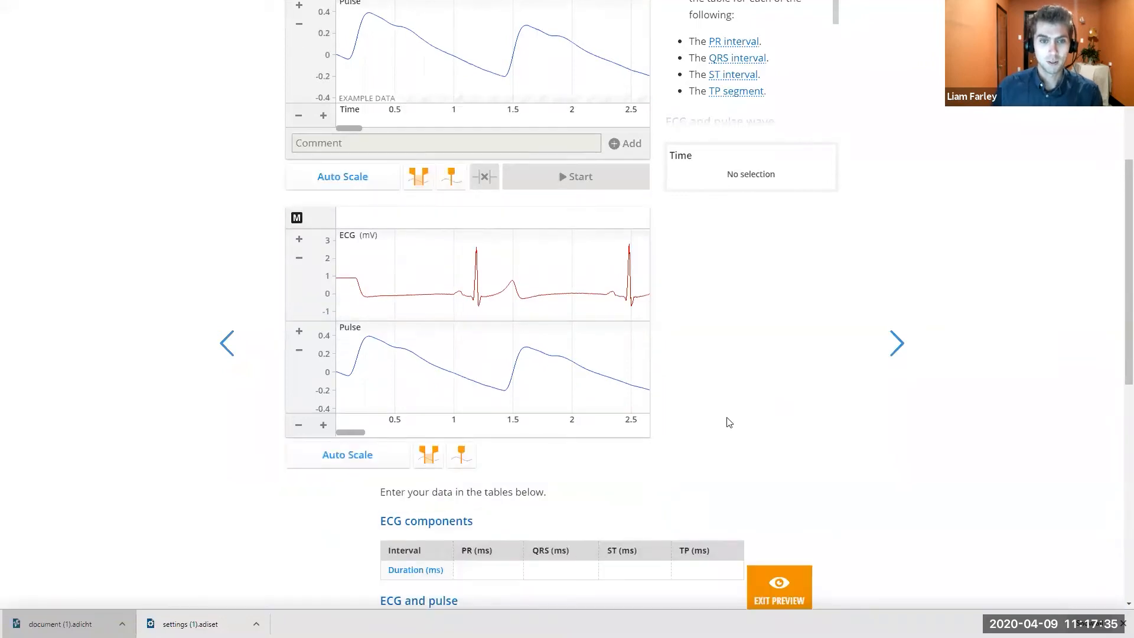
scroll(736, 444, "up", 1)
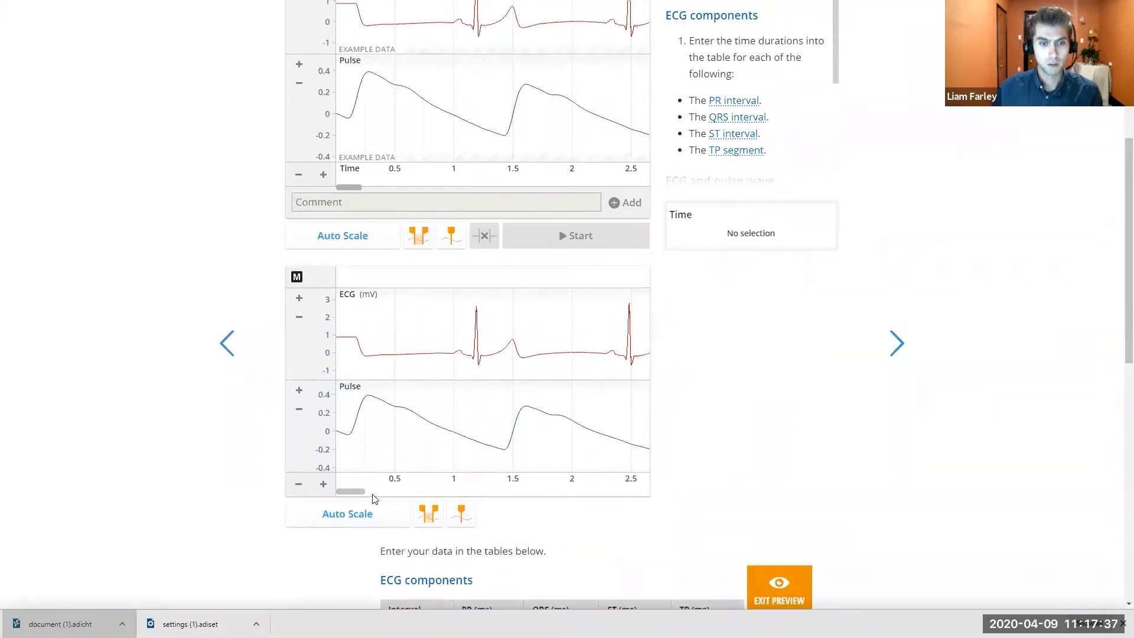
left_click_drag(355, 492, 446, 489)
left_click(299, 408)
left_click(299, 316)
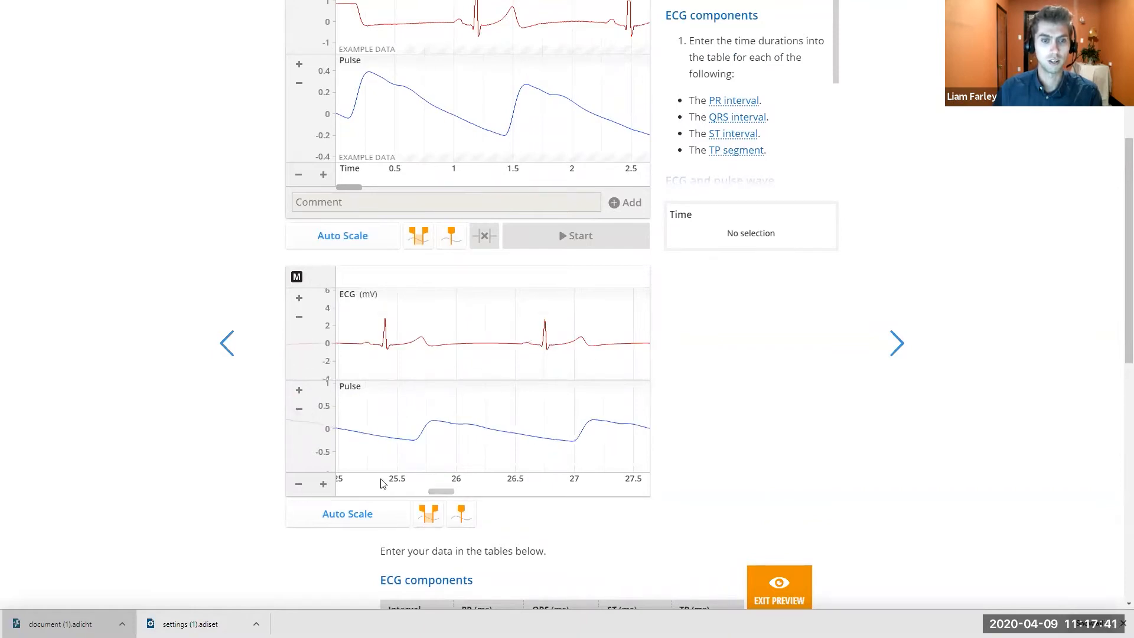
left_click(458, 521)
left_click_drag(495, 280, 434, 277)
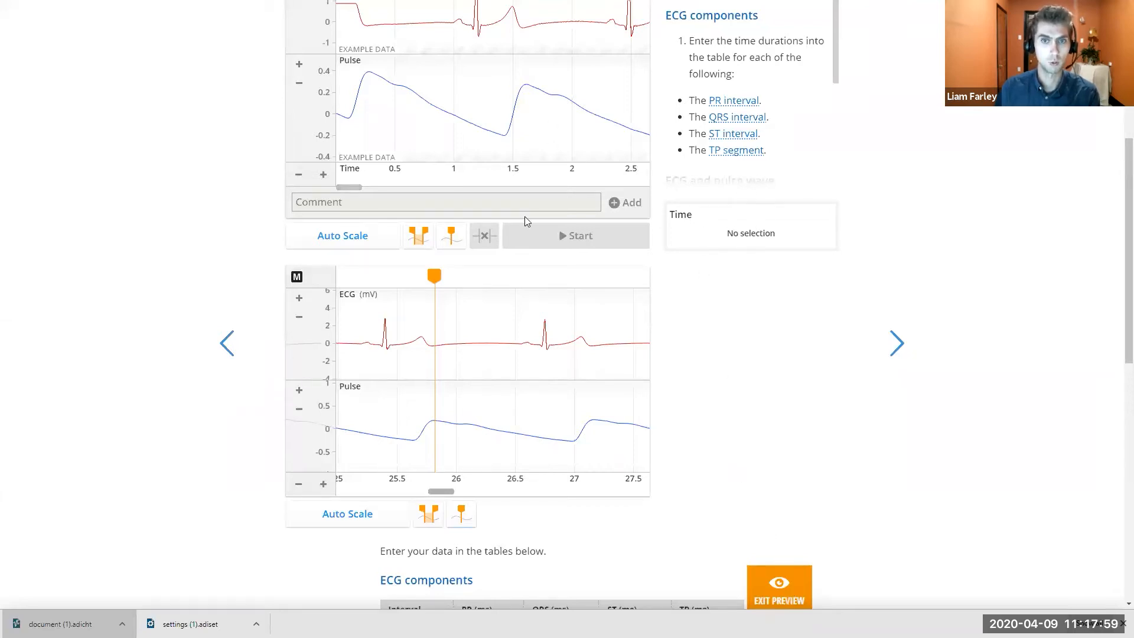
Exit the preview, delete the Data Sampling panel so the Read-only Data panel takes its place, and make that panel taller
left_click(770, 592)
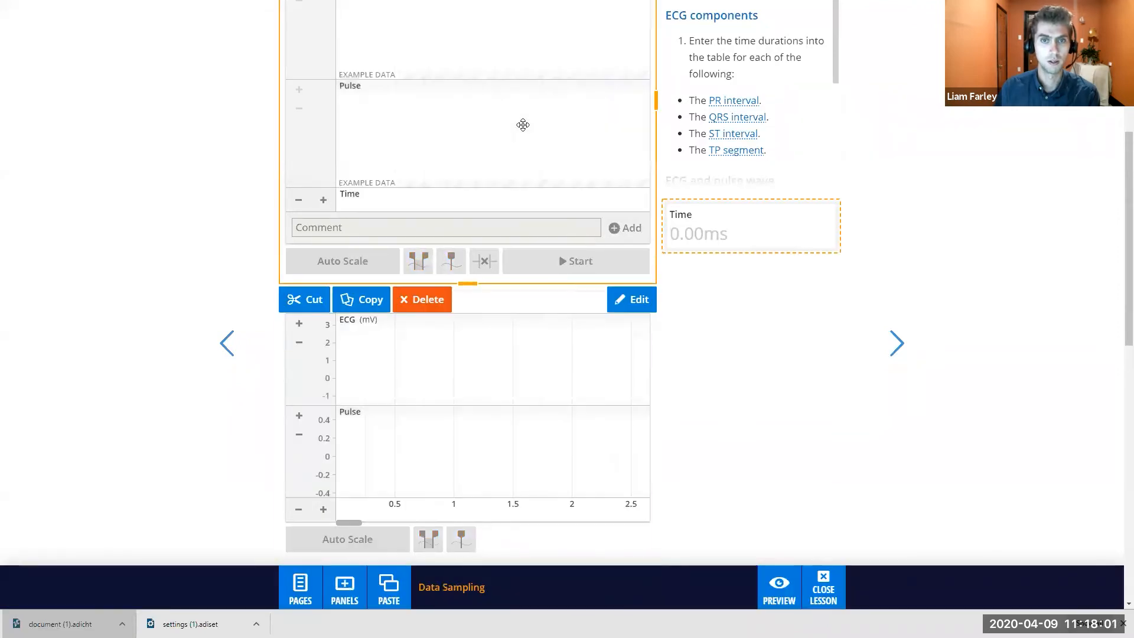
scroll(496, 142, "up", 1)
left_click(475, 153)
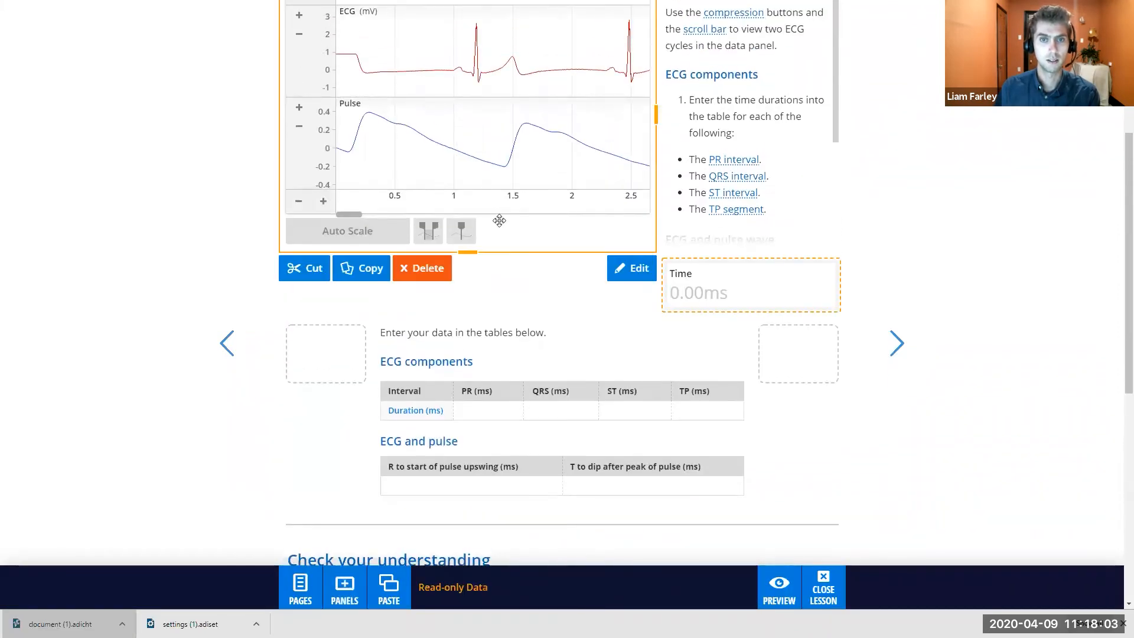
scroll(498, 220, "up", 1)
left_click_drag(466, 309, 474, 363)
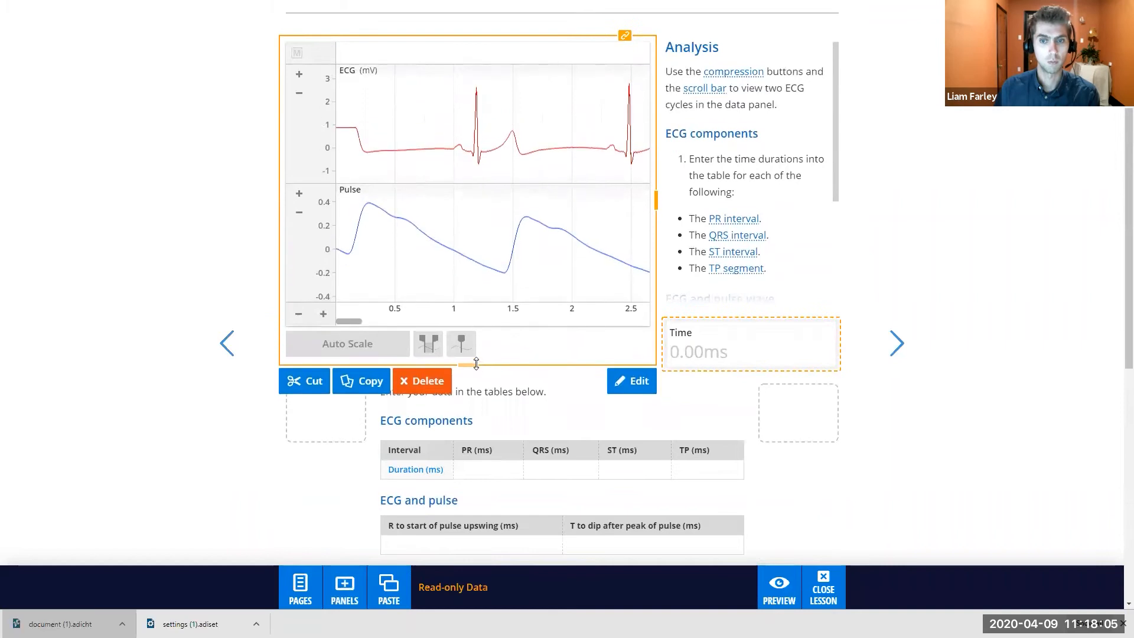
Preview the page, select a range of about 1190 ms around the first heartbeat in the Read-only Data panel, and exit the preview
left_click(784, 596)
left_click(428, 345)
mouse_move(575, 67)
left_mouse_down()
mouse_move(541, 66)
mouse_move(560, 66)
left_mouse_up()
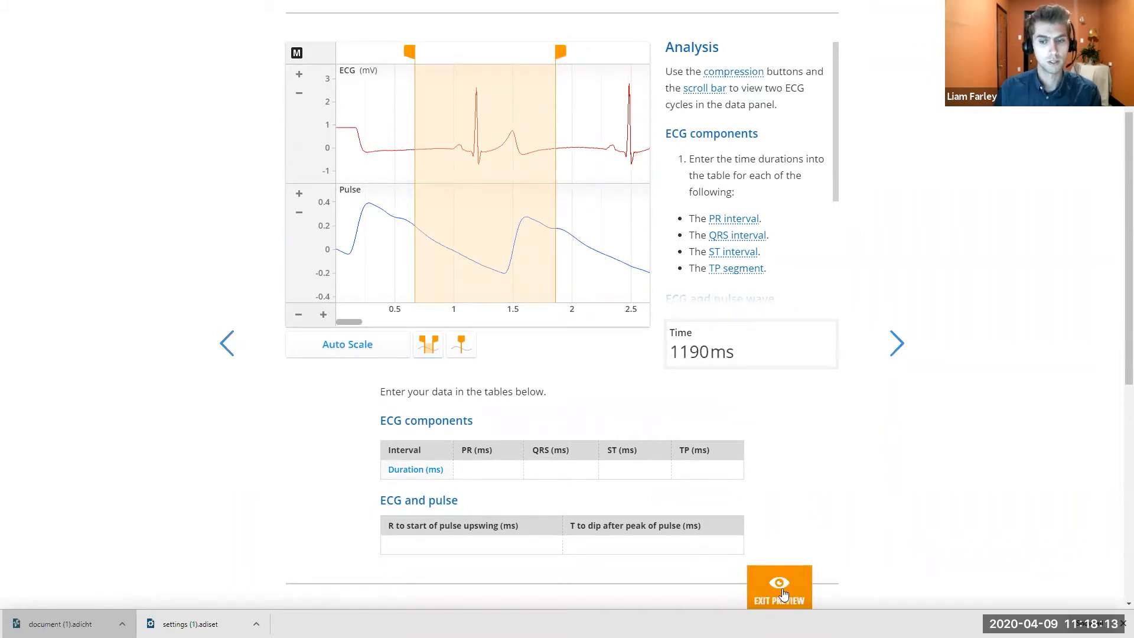
scroll(648, 438, "up", 1)
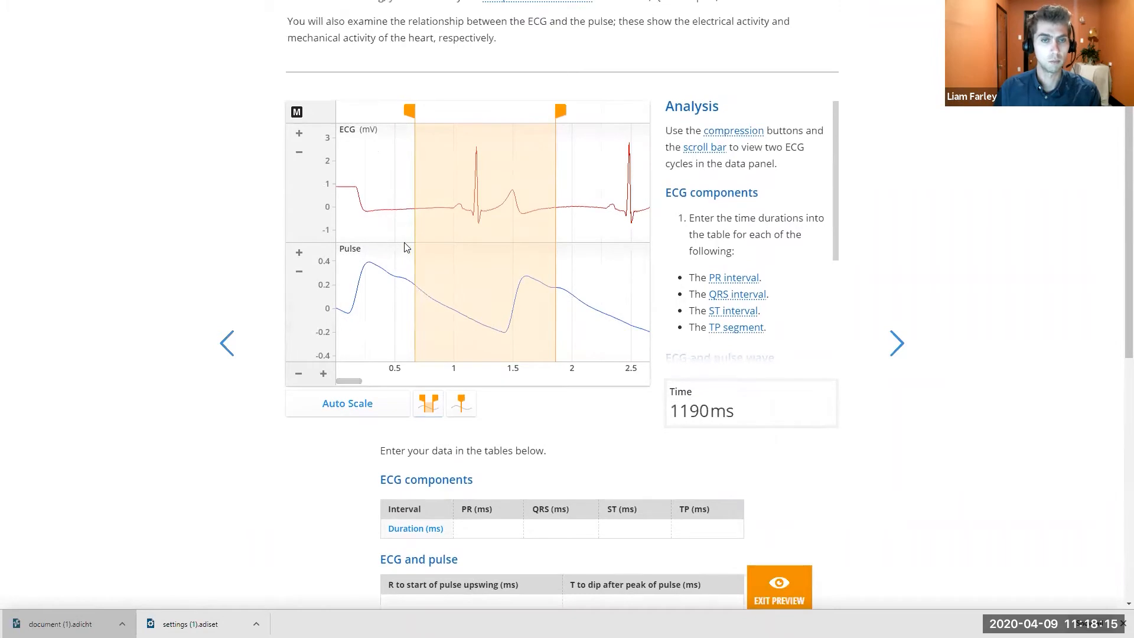
left_click(776, 584)
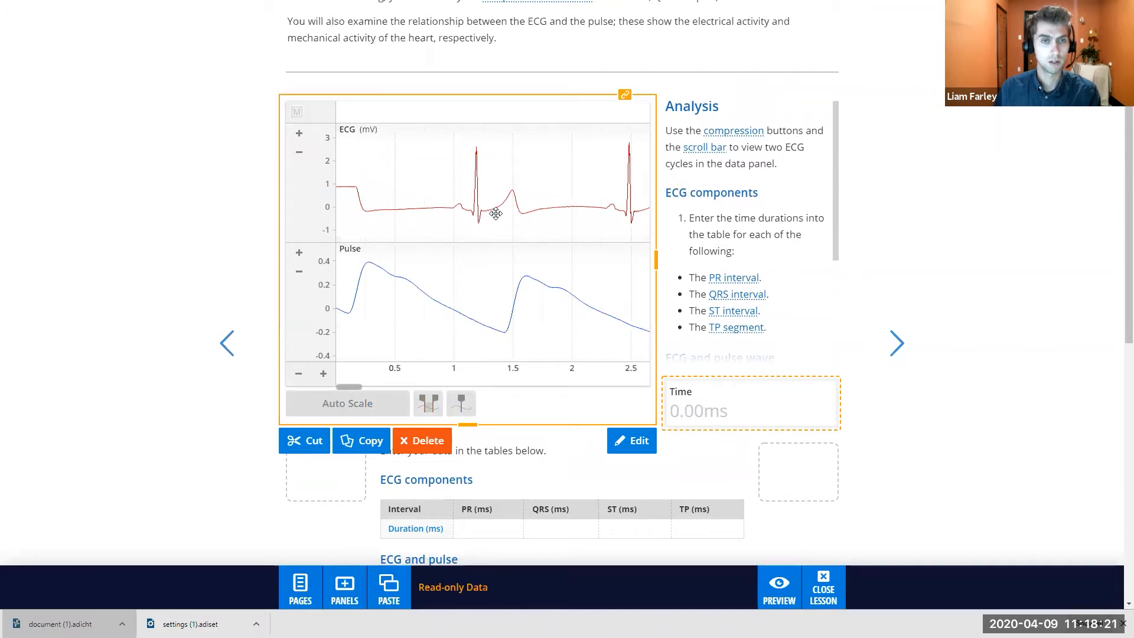
Set the Read-only Data panel's readouts to Average for ECG and Pulse and Auto for Time, and finish editing the panel
double_click(496, 214)
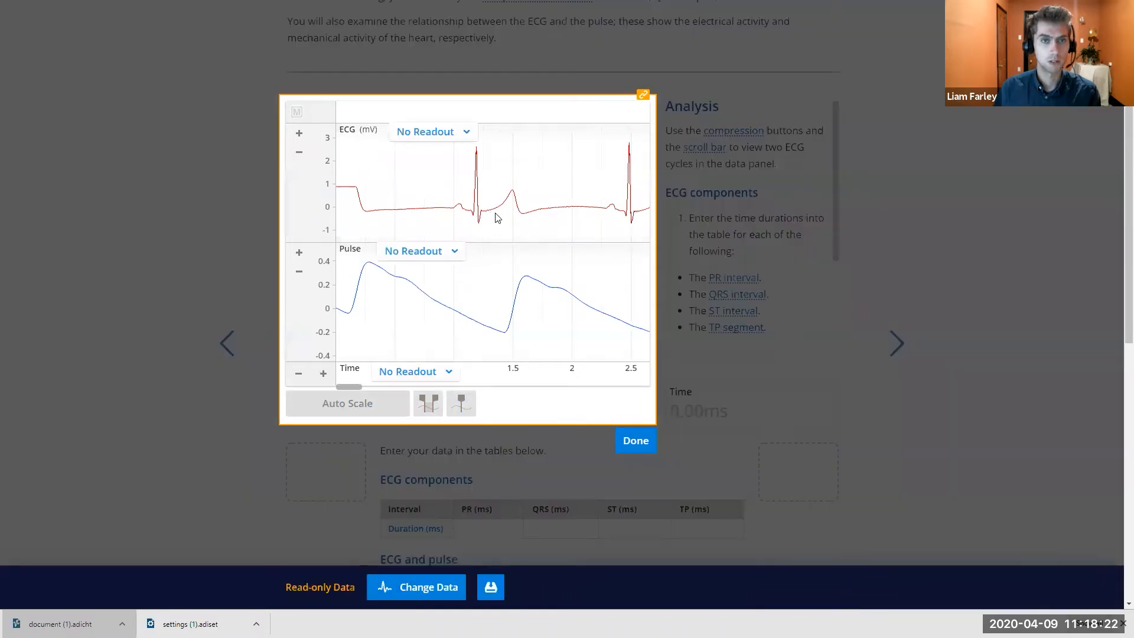
left_click(450, 131)
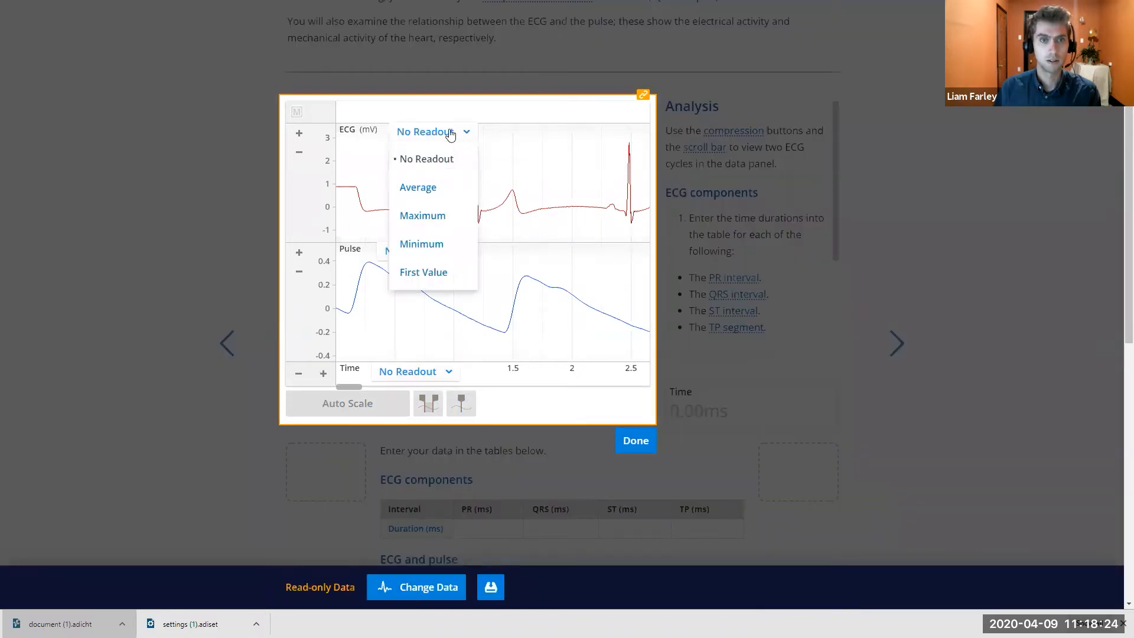
left_click(460, 190)
left_click(451, 250)
left_click(440, 307)
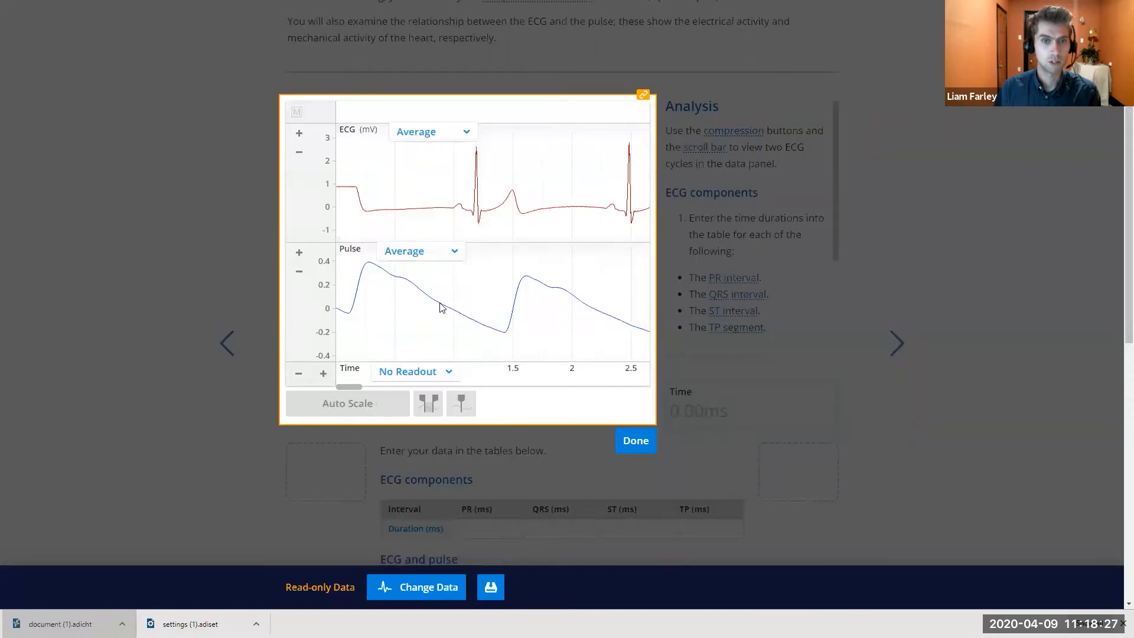
left_click(442, 254)
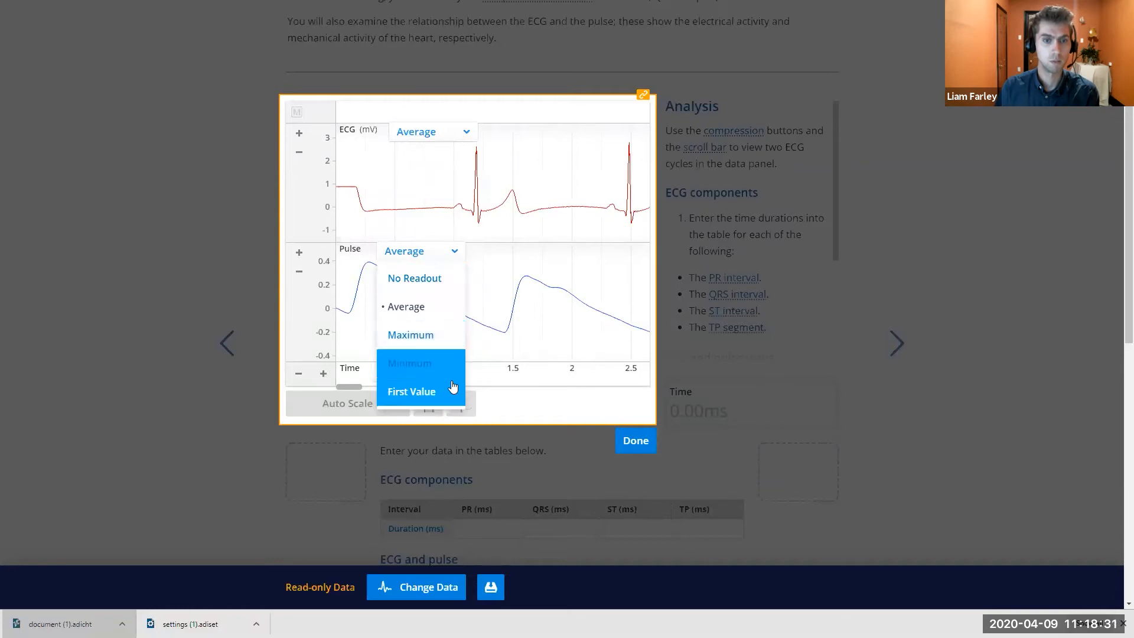
left_click(496, 394)
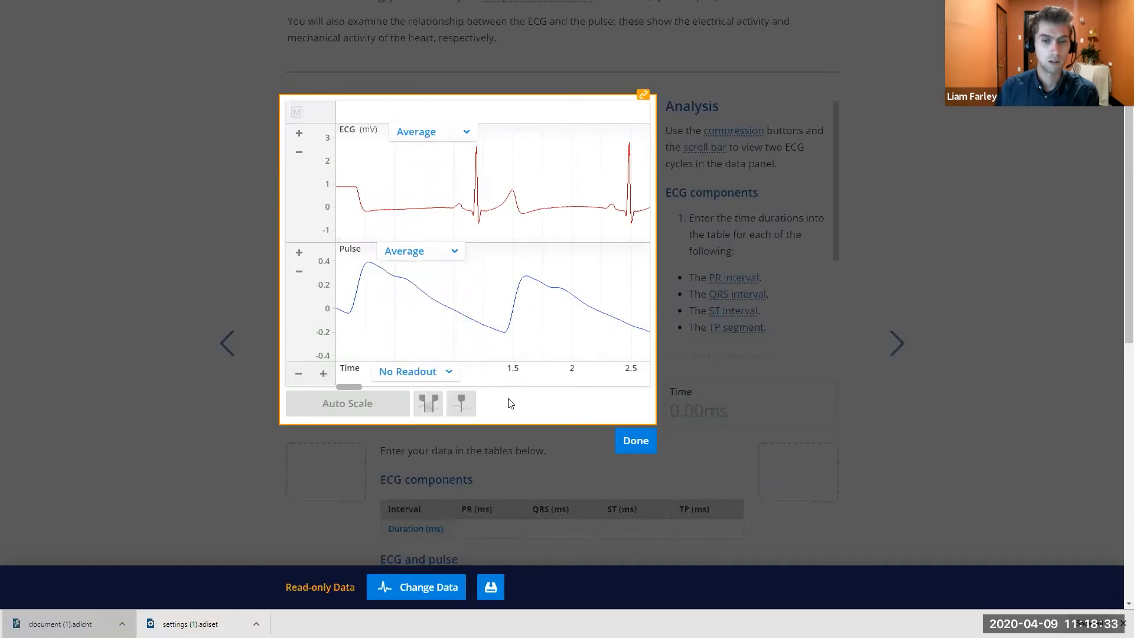
left_click(413, 372)
left_click(418, 426)
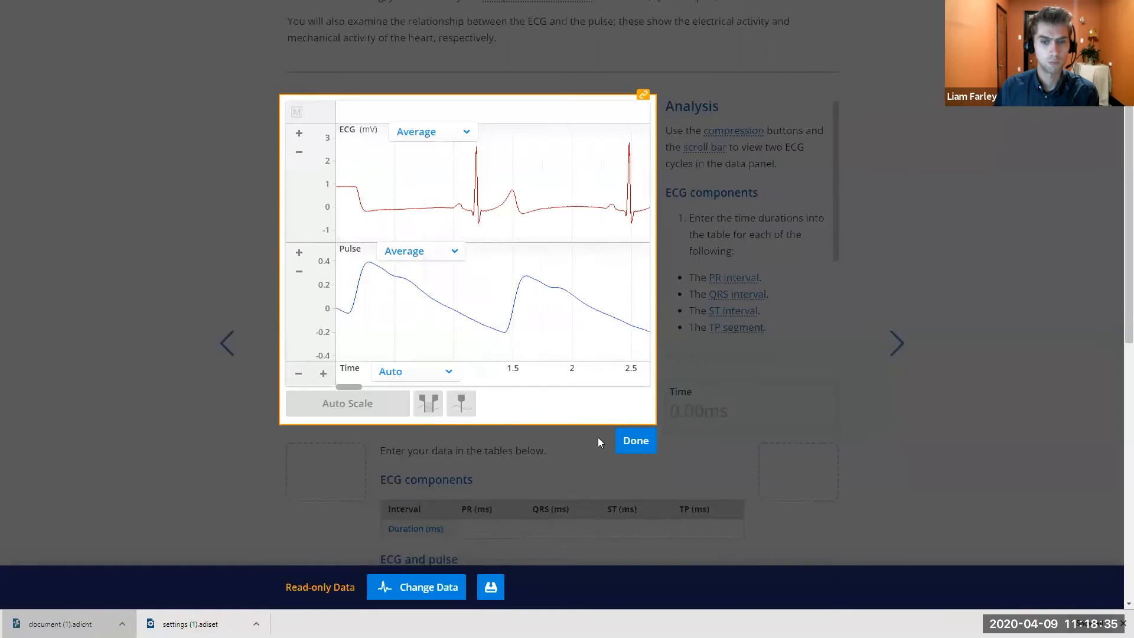
left_click(598, 437)
Preview the page and test the readouts with a range selection of about 1200 ms and a point marker at about 1.67 s
left_click(779, 586)
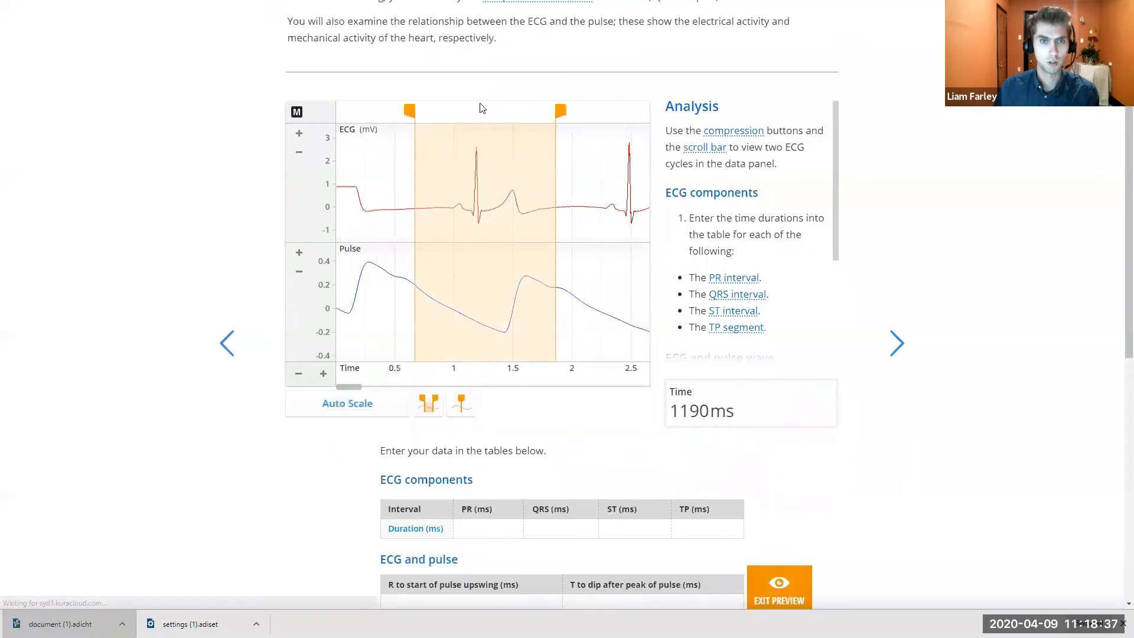
mouse_move(417, 119)
left_mouse_down()
mouse_move(473, 115)
mouse_move(458, 116)
left_mouse_up()
left_click_drag(559, 116, 551, 113)
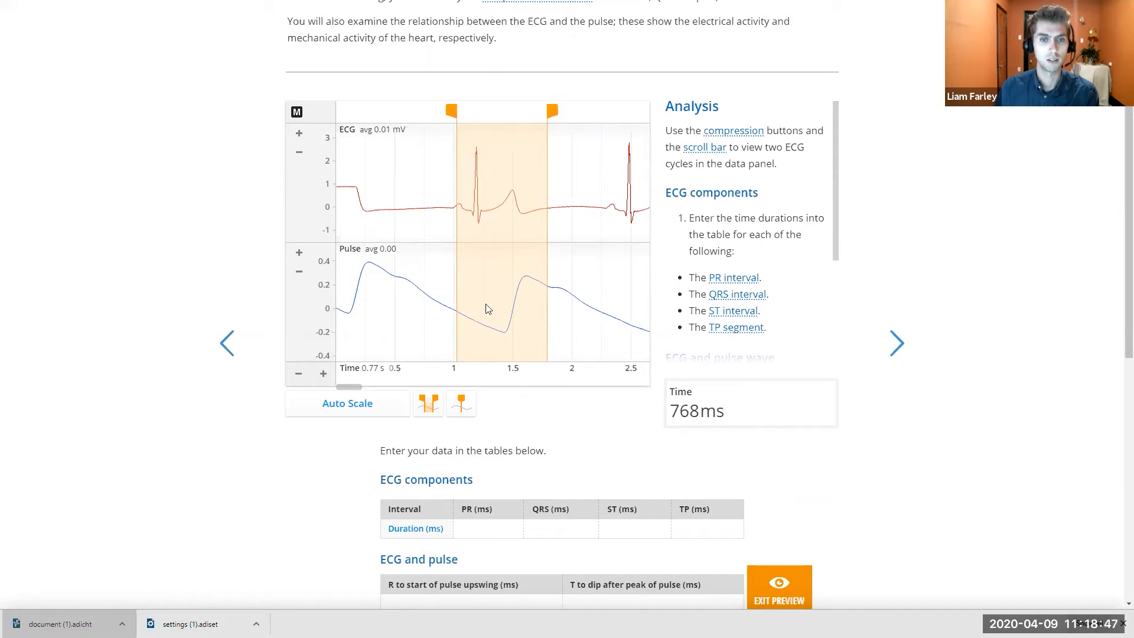
mouse_move(552, 112)
left_mouse_down()
mouse_move(603, 112)
mouse_move(589, 118)
left_mouse_up()
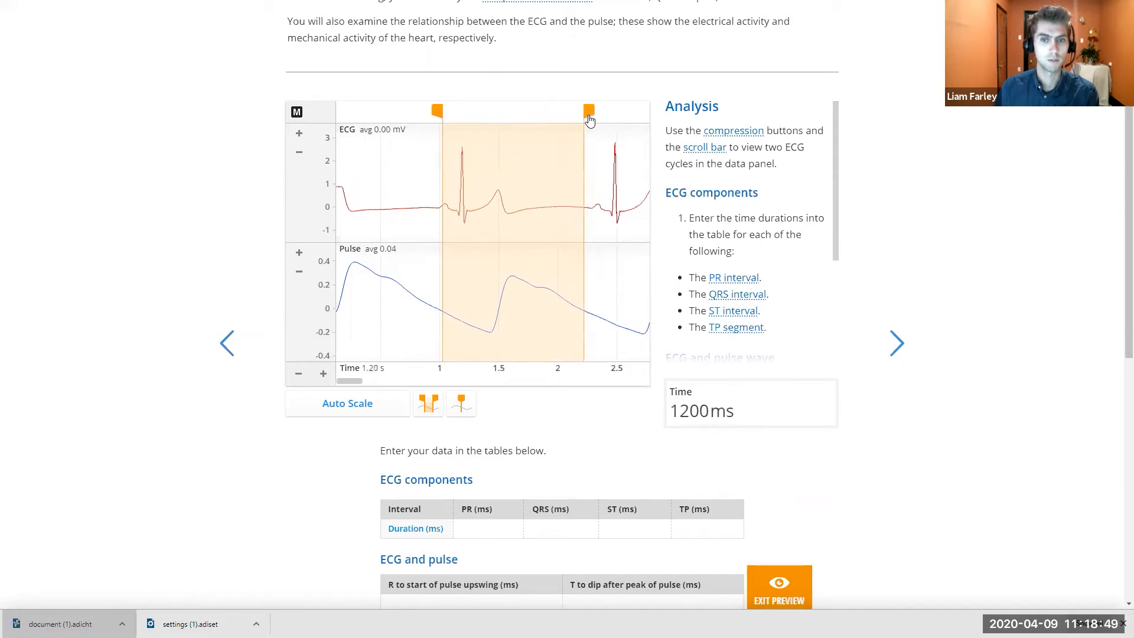
left_click(462, 407)
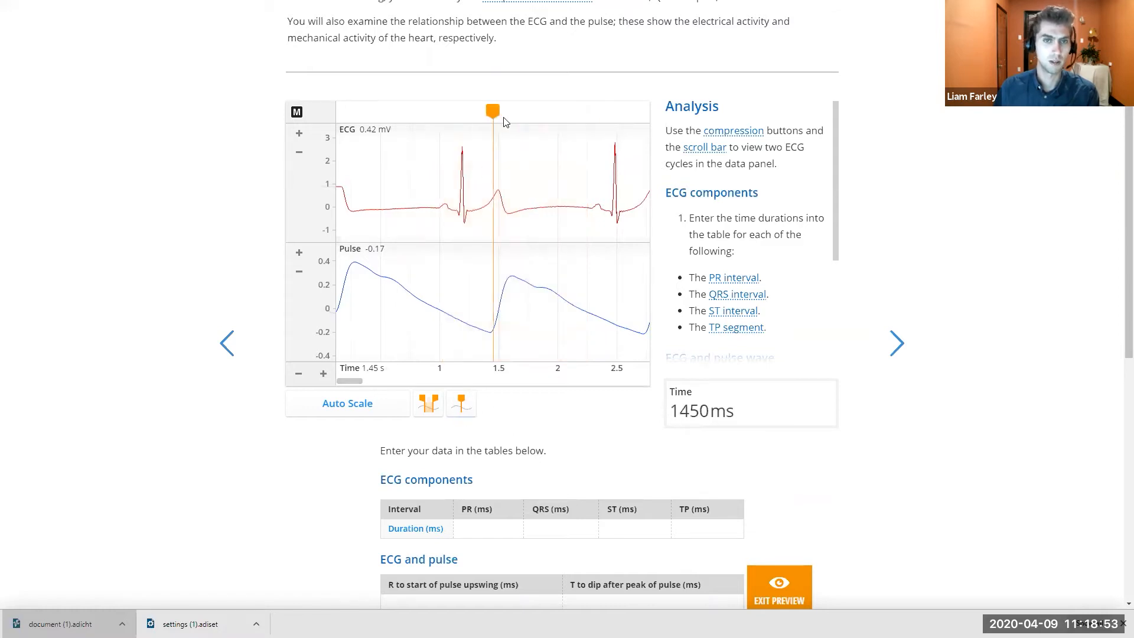
mouse_move(493, 115)
left_mouse_down()
mouse_move(533, 114)
mouse_move(509, 114)
mouse_move(518, 113)
left_mouse_up()
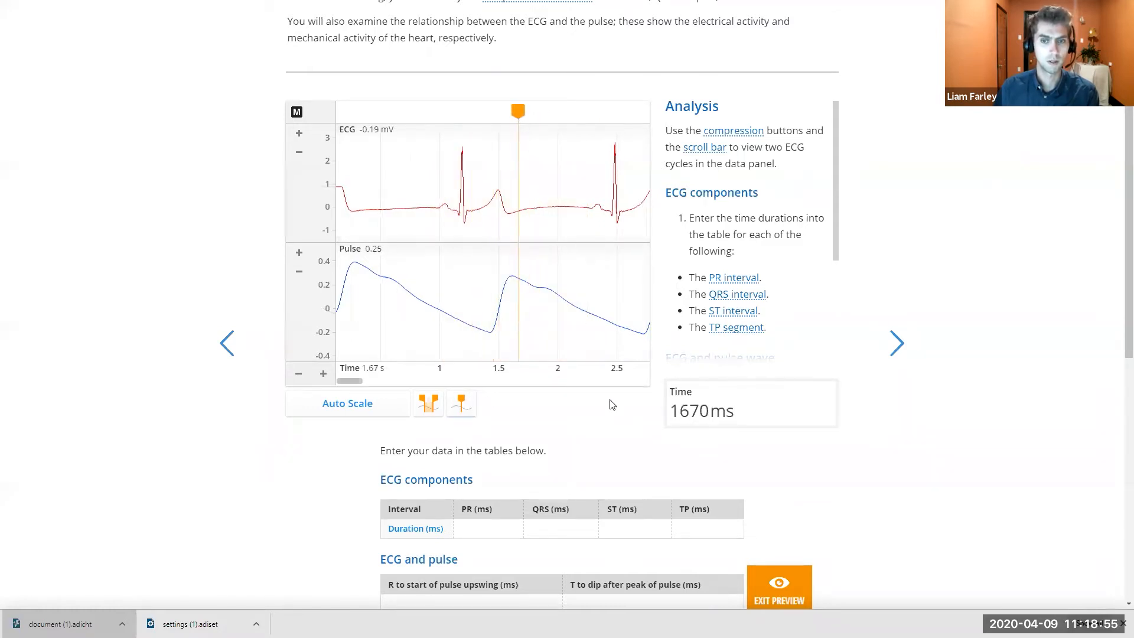
Exit the preview, set the Data Value panel to show the Maximum of the ECG channel, and finish editing it
left_click(783, 591)
left_click(724, 405)
double_click(740, 403)
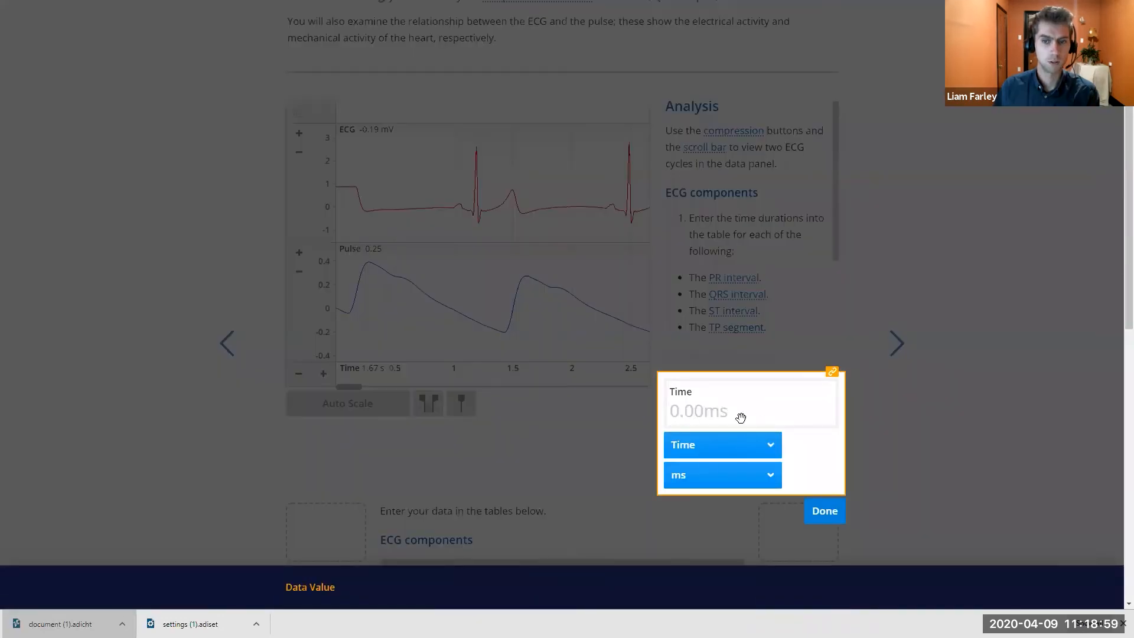
left_click(736, 450)
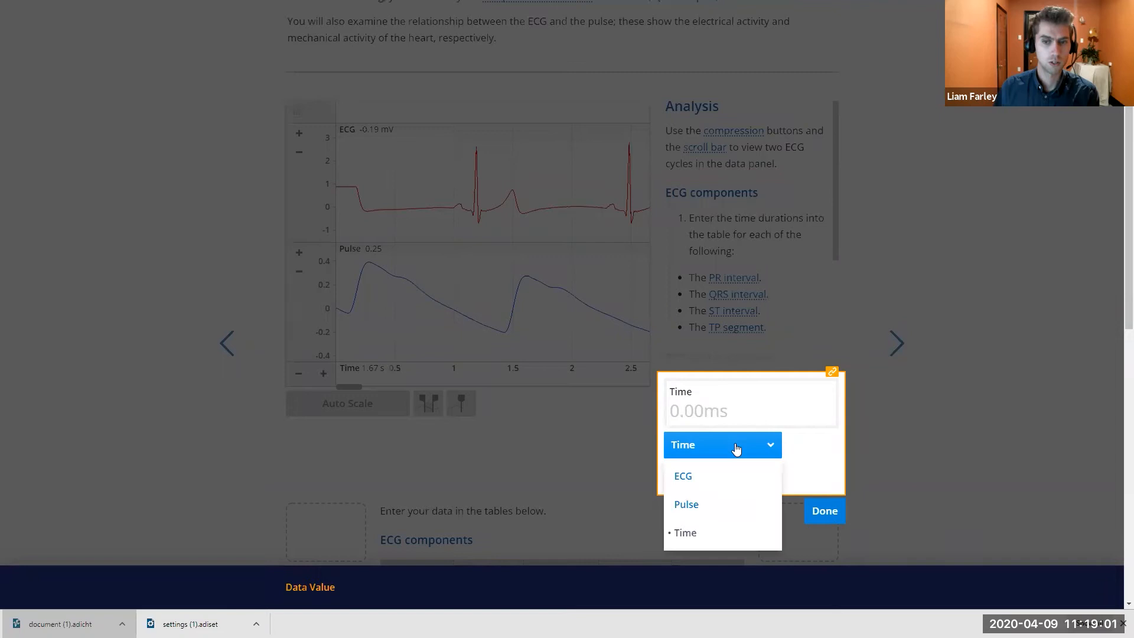
left_click(728, 484)
left_click(734, 476)
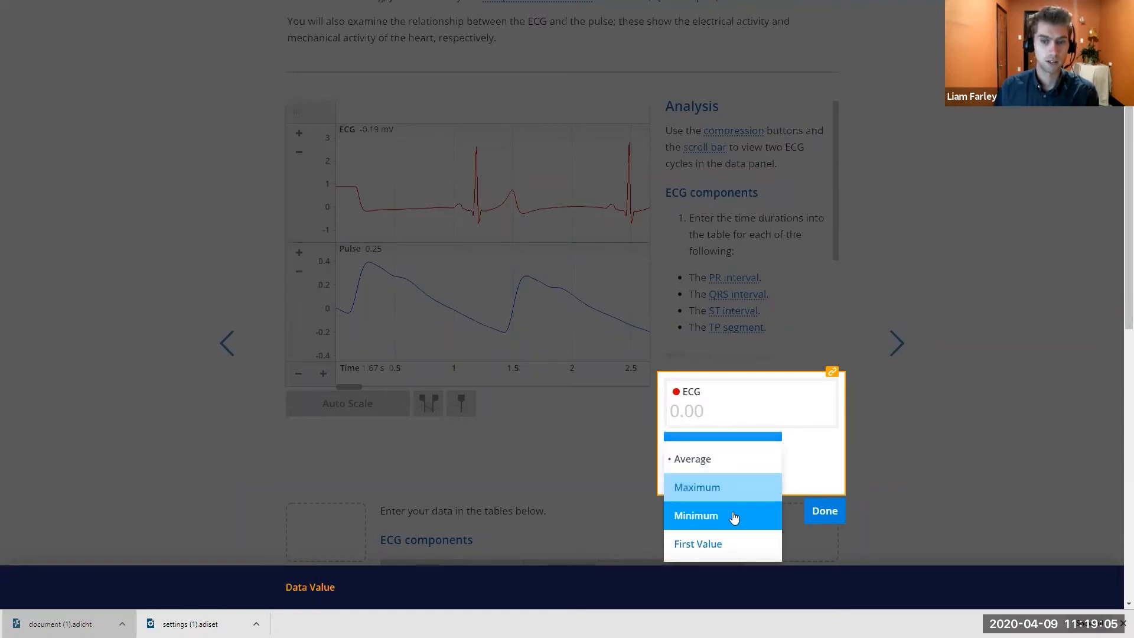
left_click(742, 489)
left_click(808, 510)
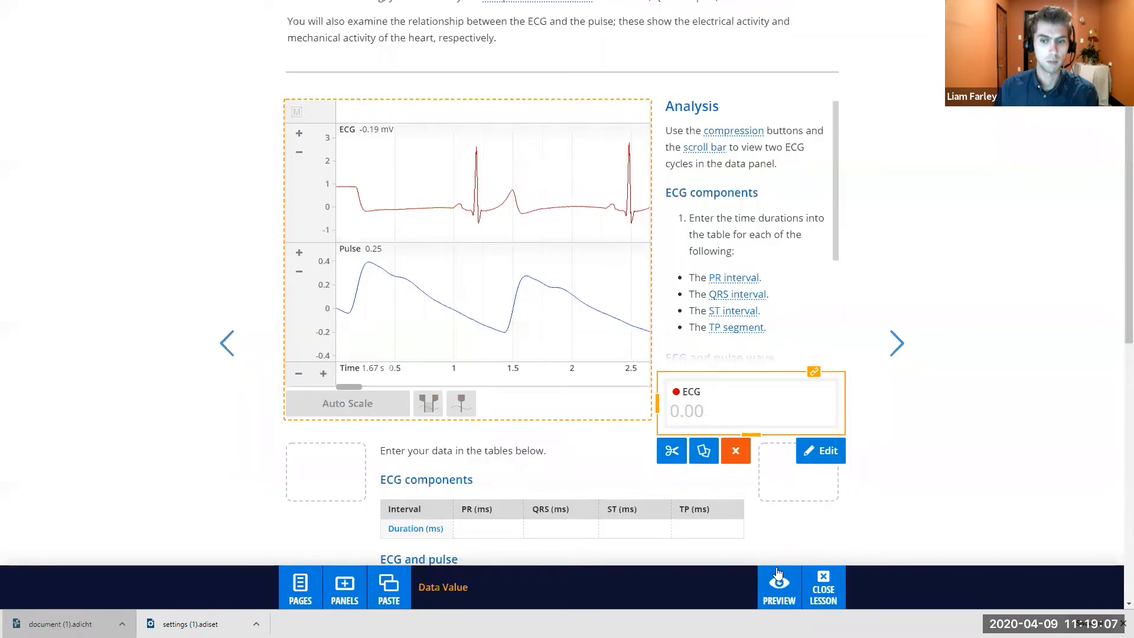
Preview the page, select a range of about 1.00 s around the first heartbeat, and switch to the presentation slides
left_click(780, 586)
left_click_drag(421, 115, 541, 125)
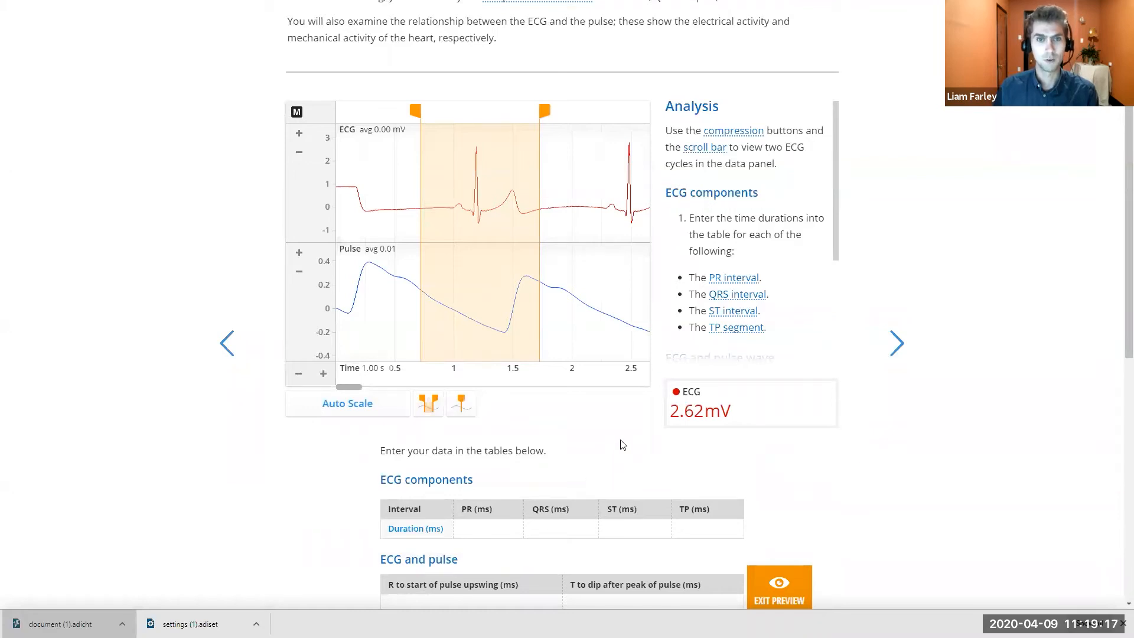
mouse_move(589, 67)
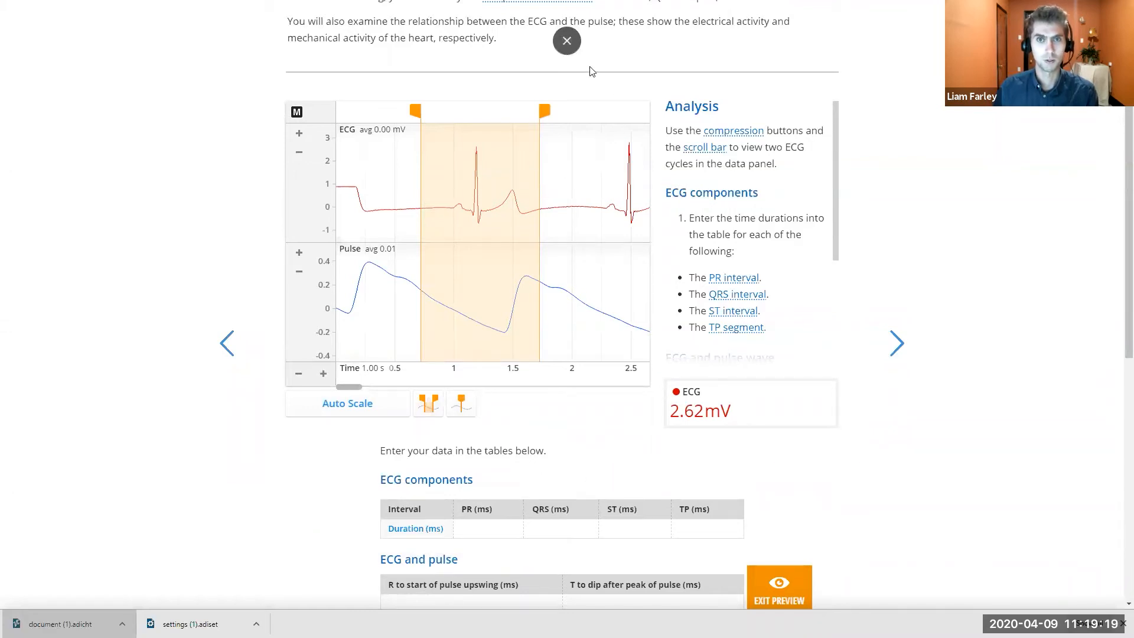
left_click(567, 41)
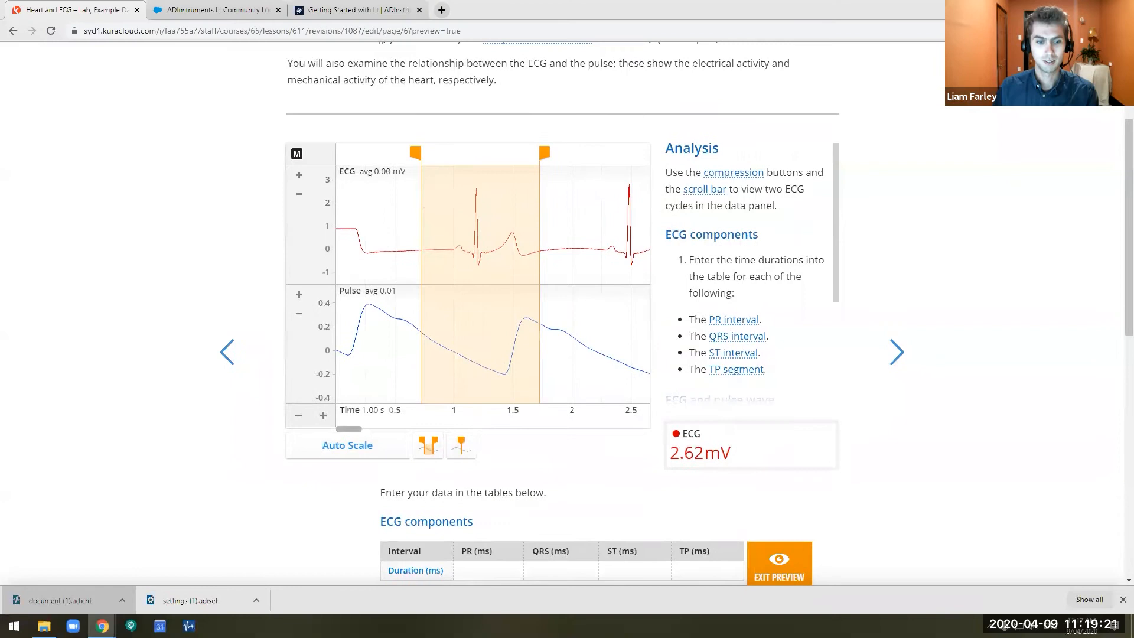
left_click(101, 626)
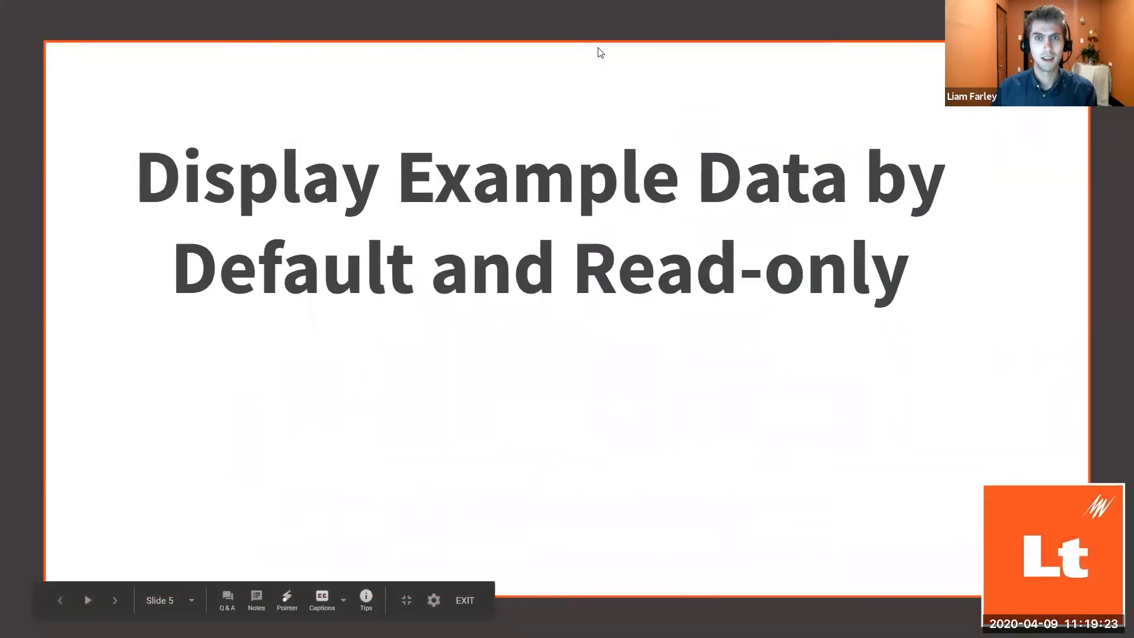
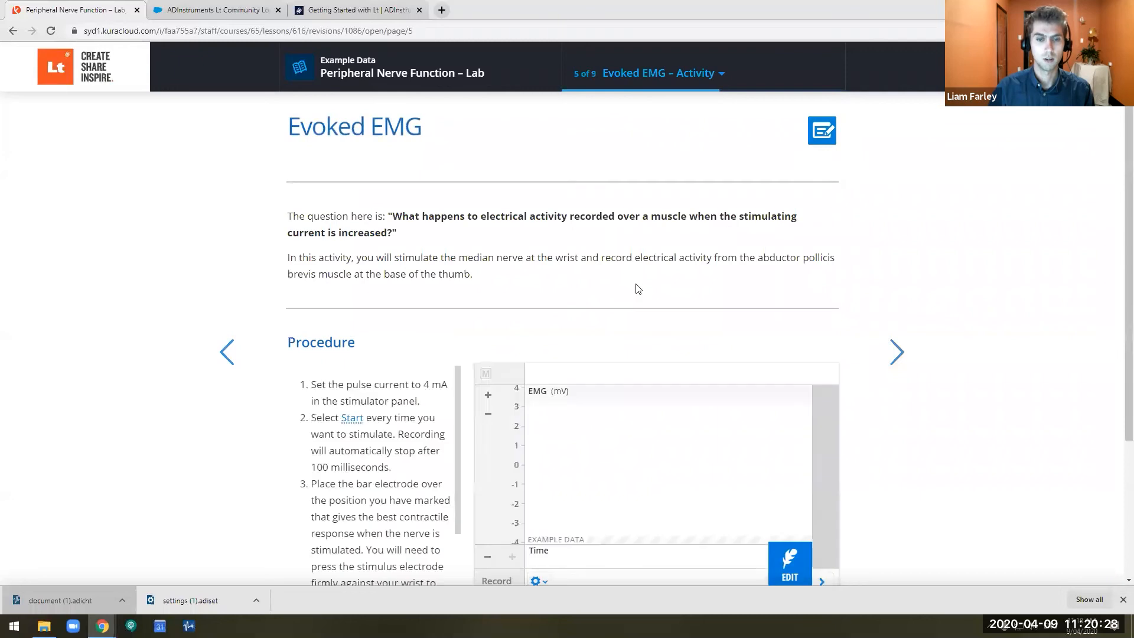
Stretch the time axis of the Evoked EMG scope panel and step through example data records 2 to 7
scroll(937, 261, "down", 3)
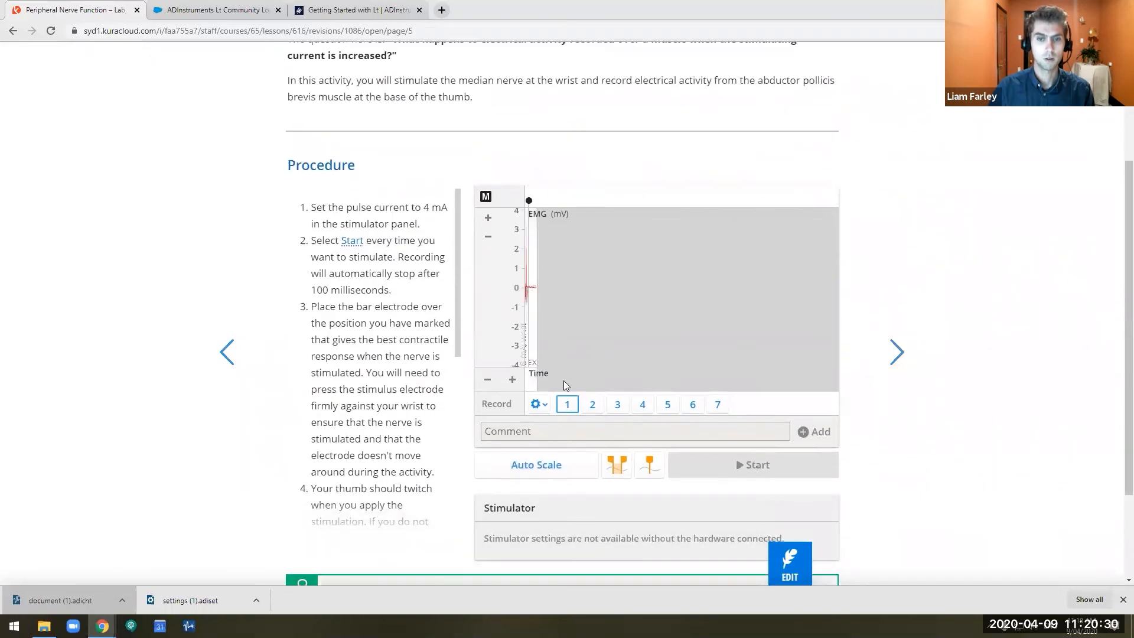
left_click(513, 379)
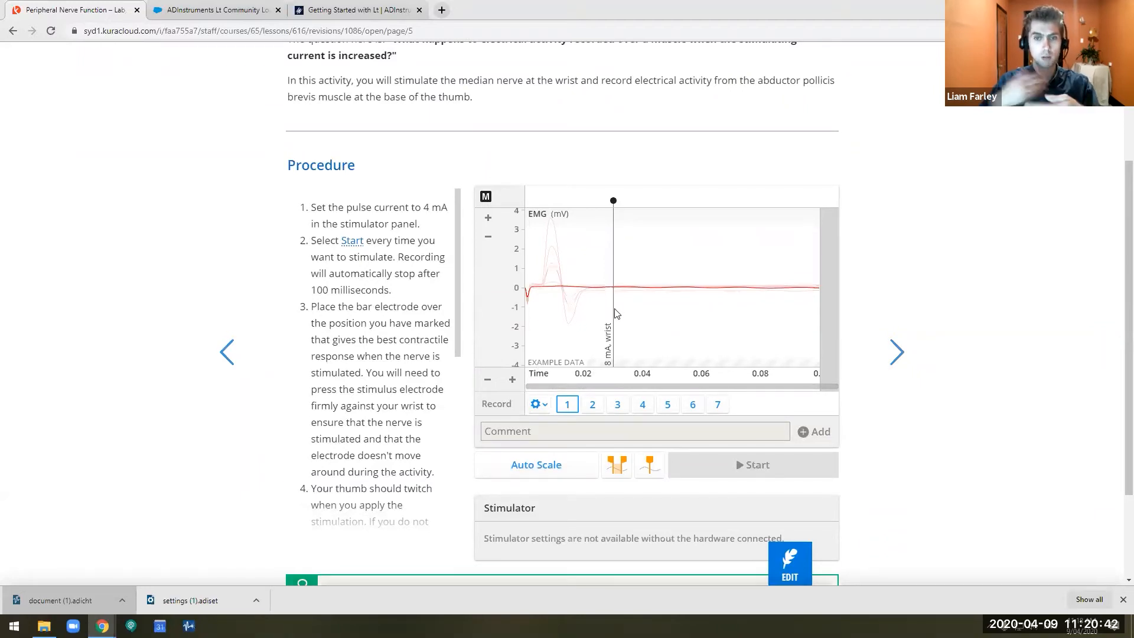
left_click(592, 405)
left_click(617, 405)
left_click(646, 407)
left_click(668, 407)
left_click(694, 408)
left_click(721, 407)
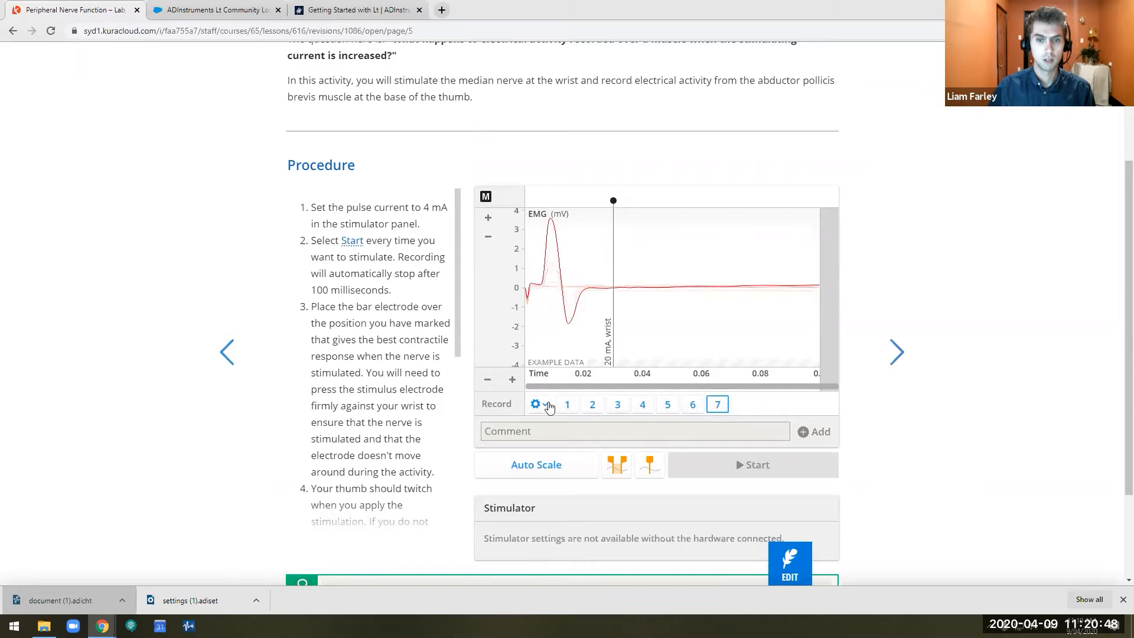
Turn on Solo display for the EMG records and view records 1 to 4 individually
left_click(539, 405)
left_click(546, 434)
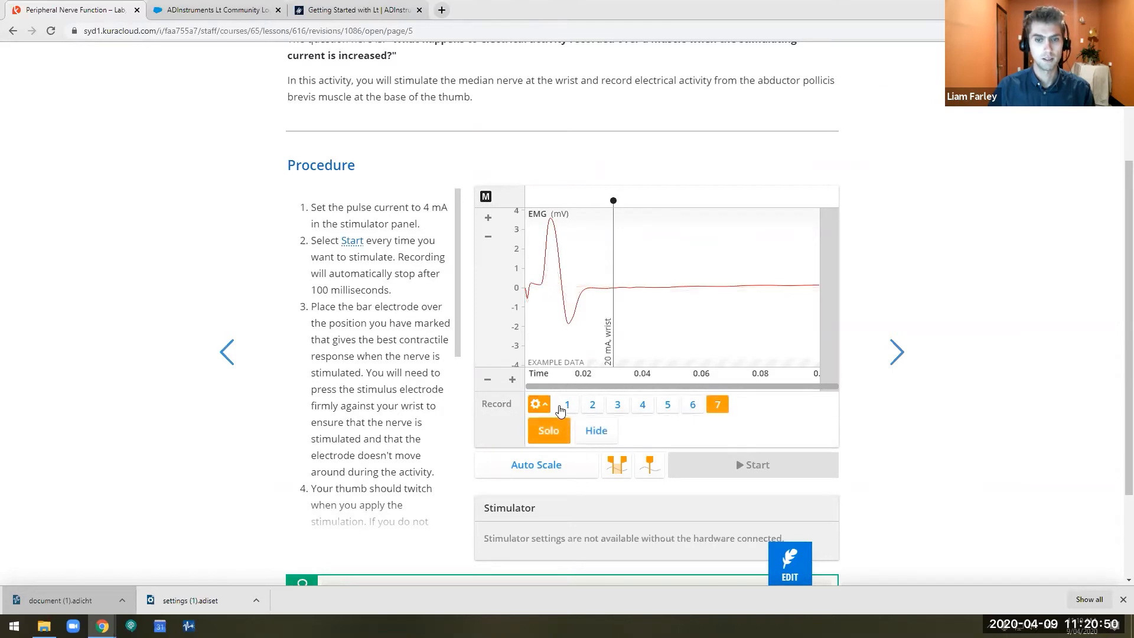
left_click(567, 406)
left_click(592, 407)
left_click(617, 408)
left_click(643, 406)
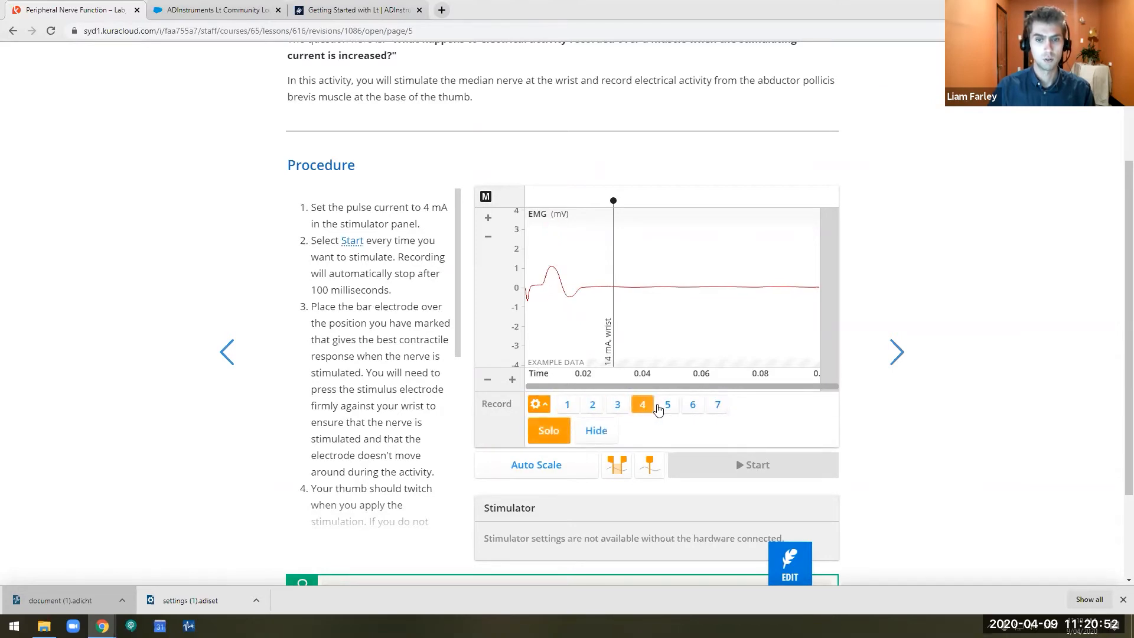
Open the Peripheral Nerve Function lesson for editing, download the Scope Sampling panel's example data and settings files, and leave the panel's editing mode
left_click(787, 564)
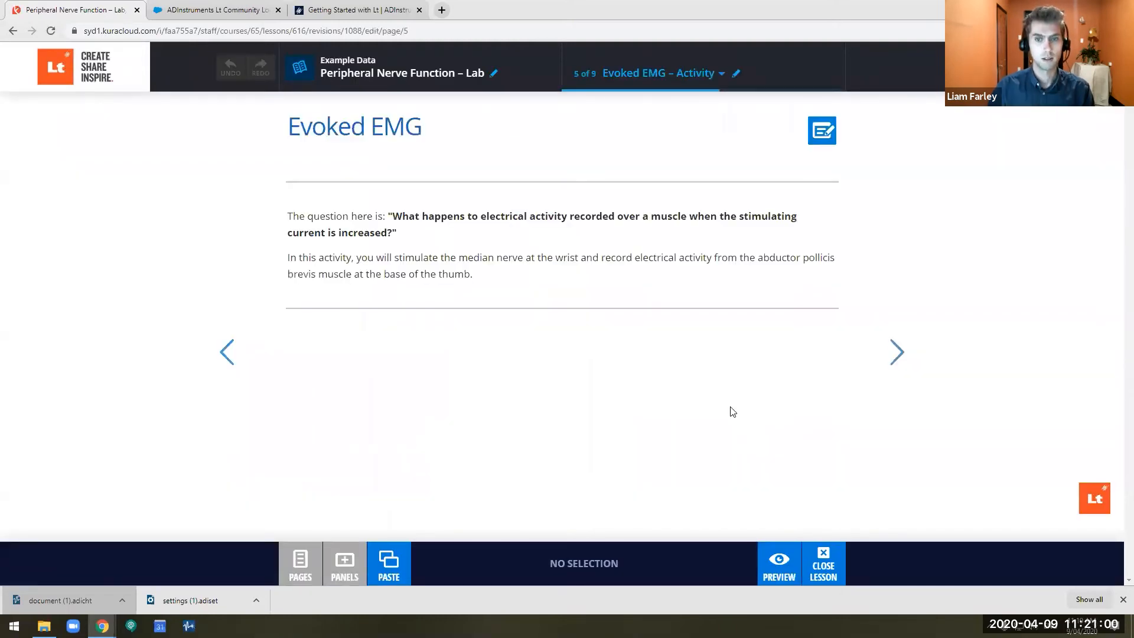
scroll(732, 380, "down", 4)
double_click(682, 271)
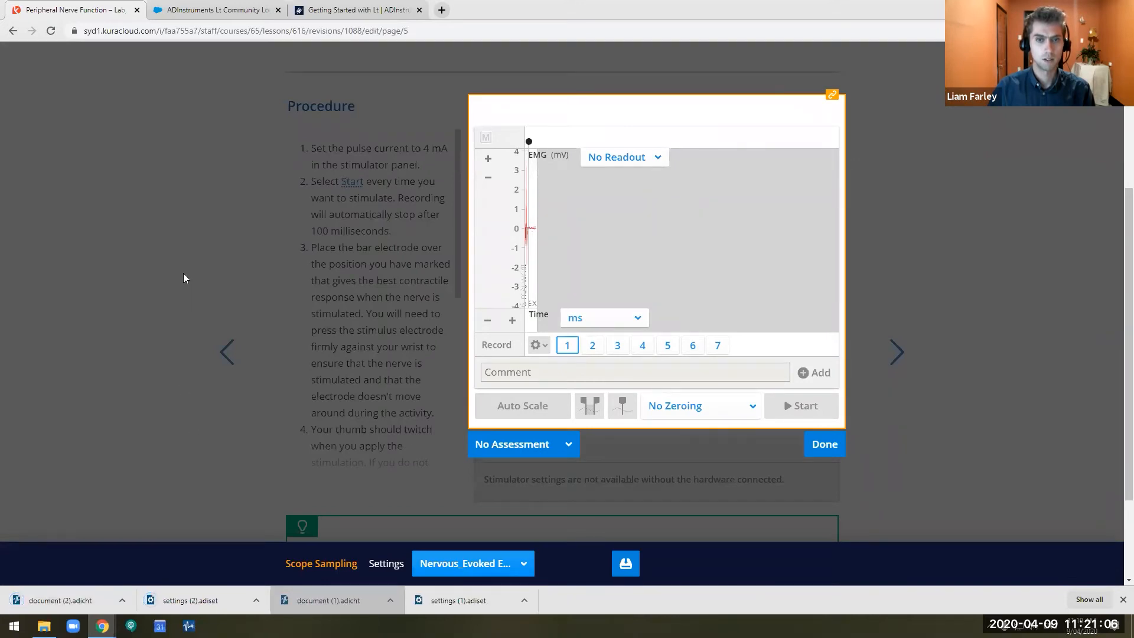
left_click(262, 325)
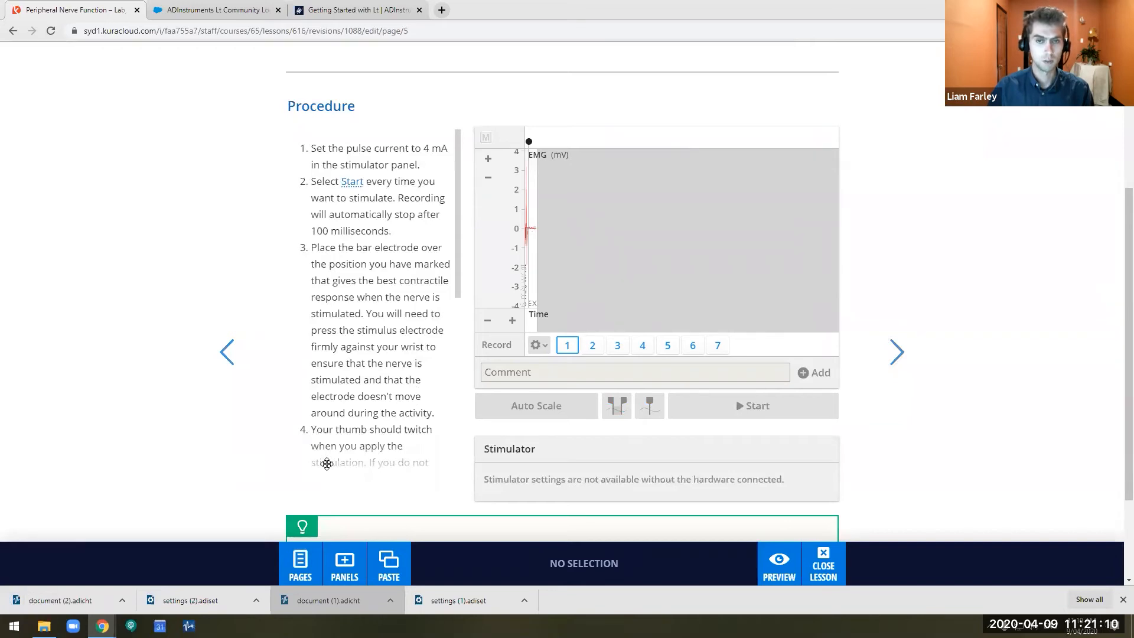
Add the downloaded document (2).adicht file to the Evoked EMG page as a Read-only Scope panel
scroll(643, 322, "down", 1)
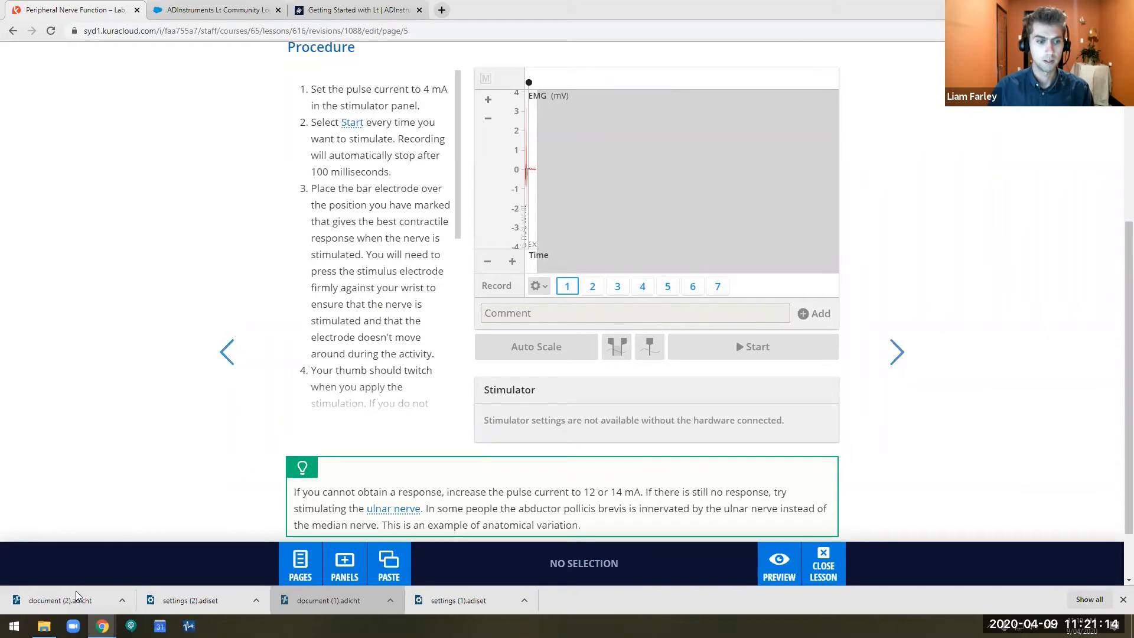
left_click_drag(67, 609, 656, 370)
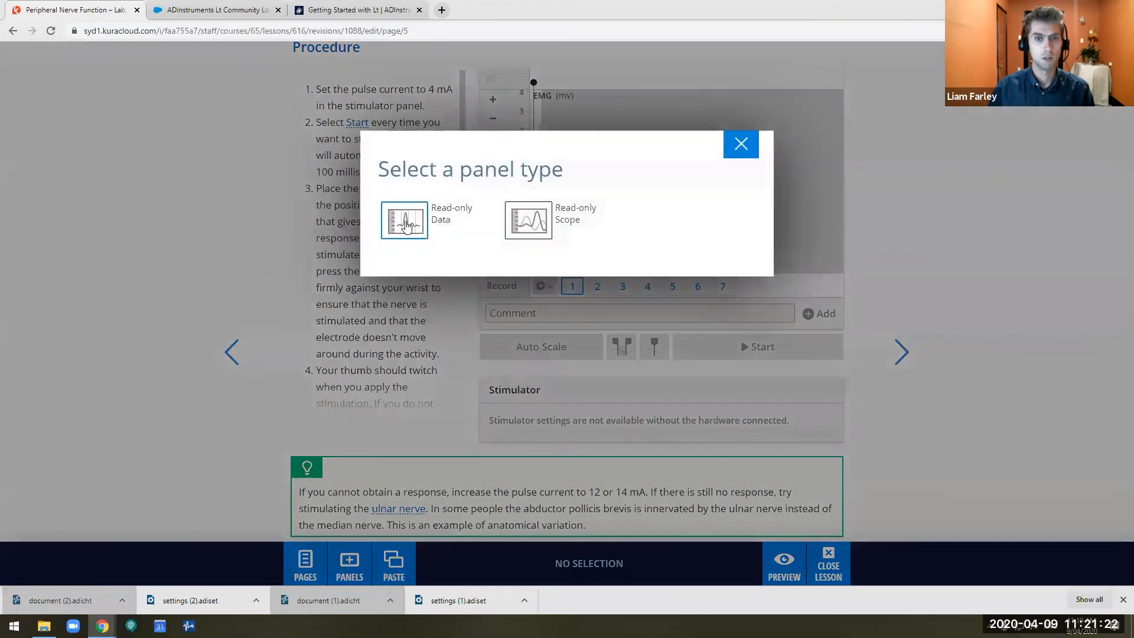
left_click(537, 225)
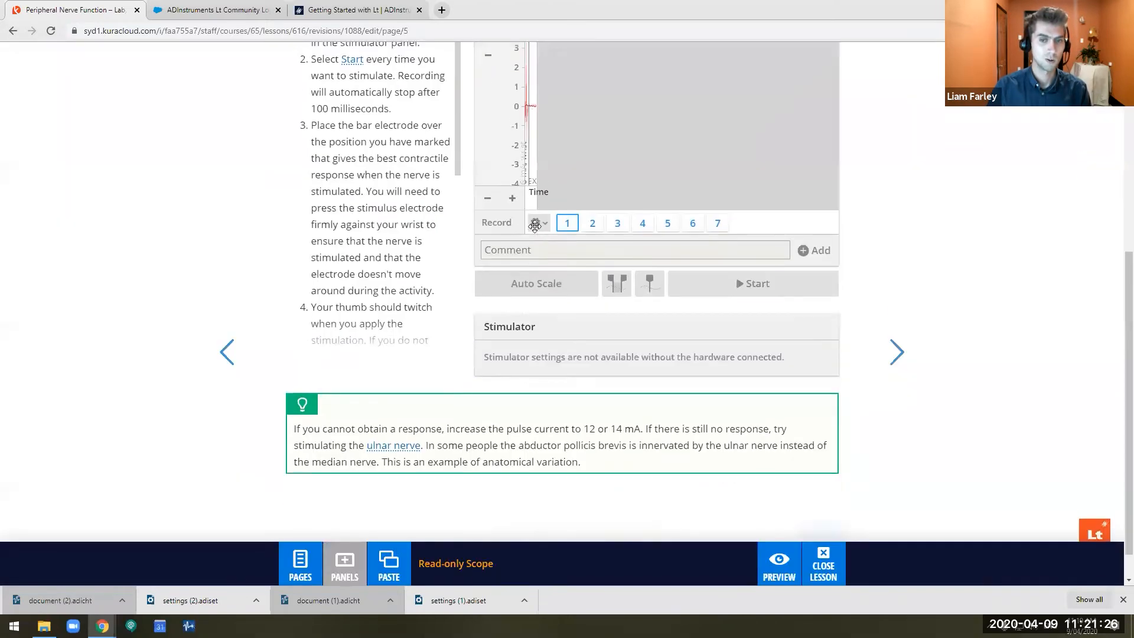
Delete the original Scope Sampling panel and make the Read-only Scope panel taller
left_click(641, 143)
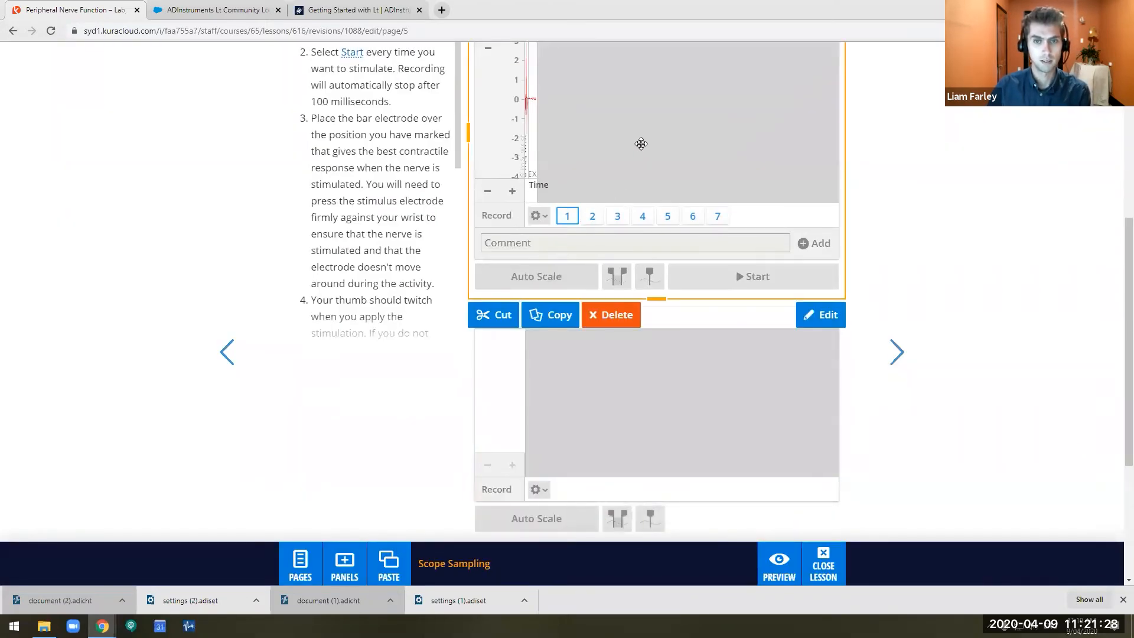
key("Delete")
scroll(679, 187, "up", 2)
left_click(651, 201)
left_click_drag(654, 343, 653, 425)
Preview the page and view records 2 and 3 in the Read-only Scope panel
left_click(767, 577)
left_click(592, 378)
left_click(617, 378)
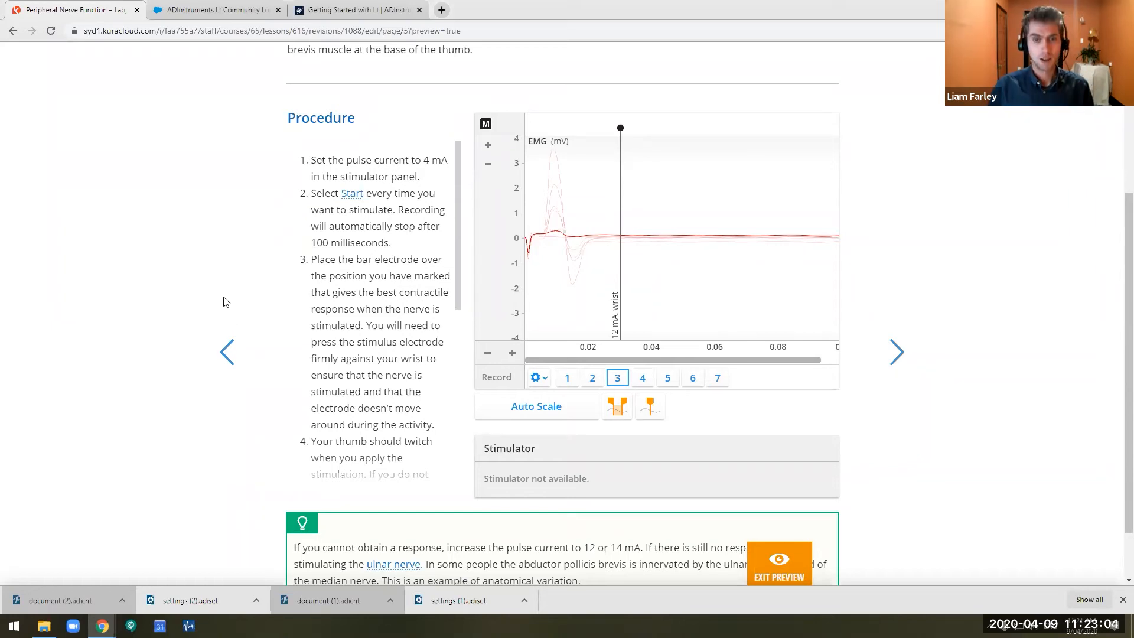
key("alt+Tab")
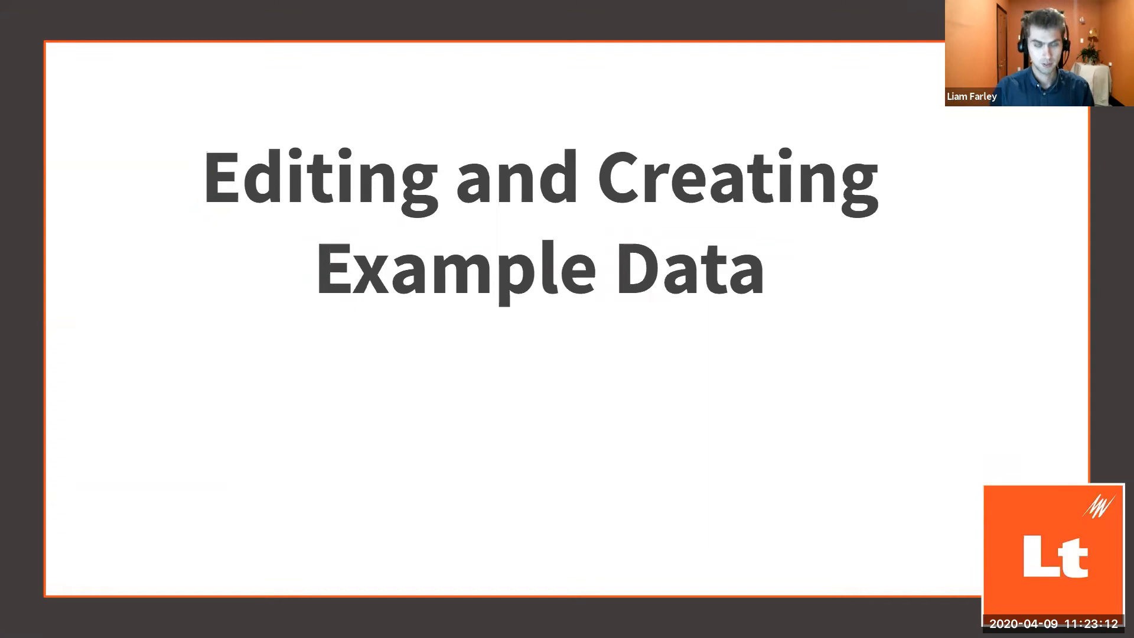
key("alt+Tab")
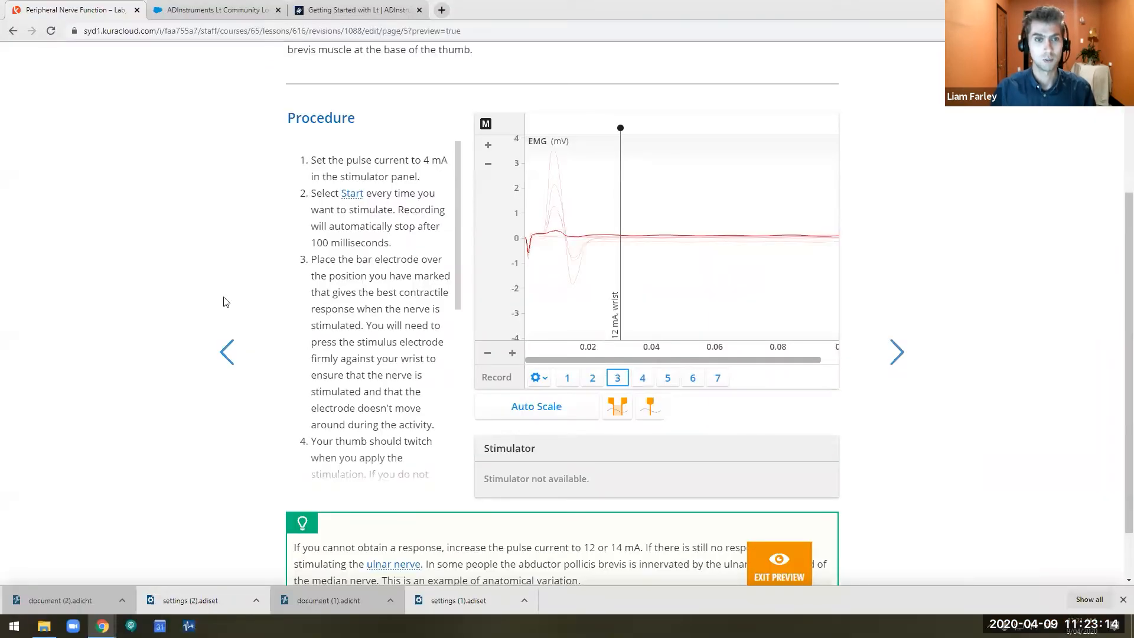
Return to the Example Data course's lesson list and open the Heart and ECG – Lab lesson
scroll(236, 154, "up", 4)
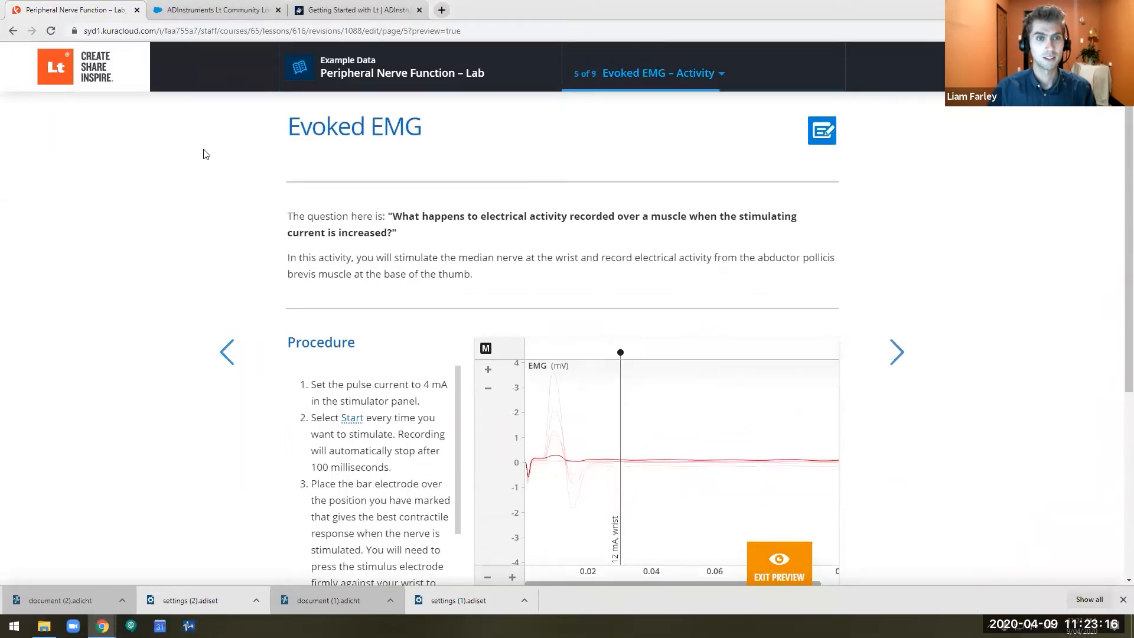
left_click(98, 83)
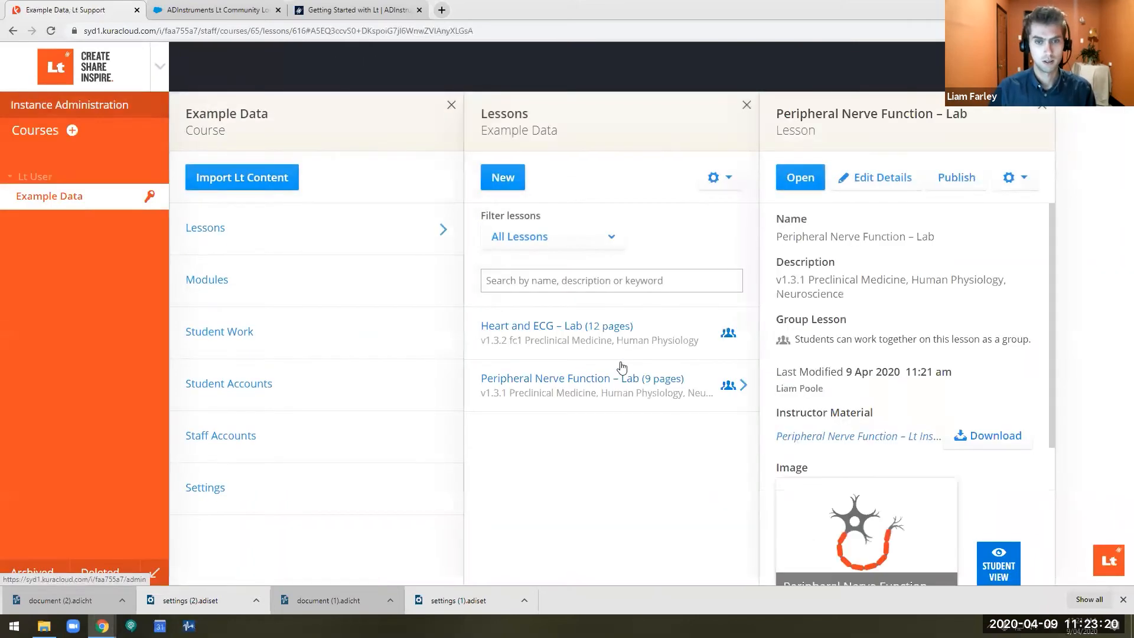
left_click(615, 338)
left_click(805, 178)
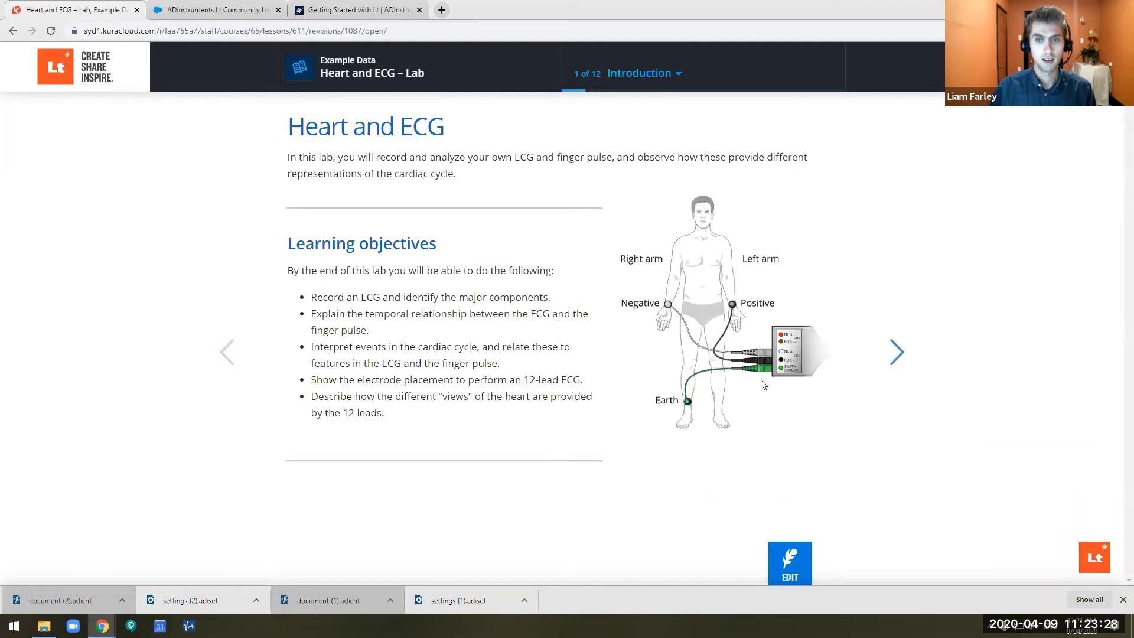
Start editing the Heart and ECG lesson and go to page 5, ECG and pulse – Activity
left_click(795, 558)
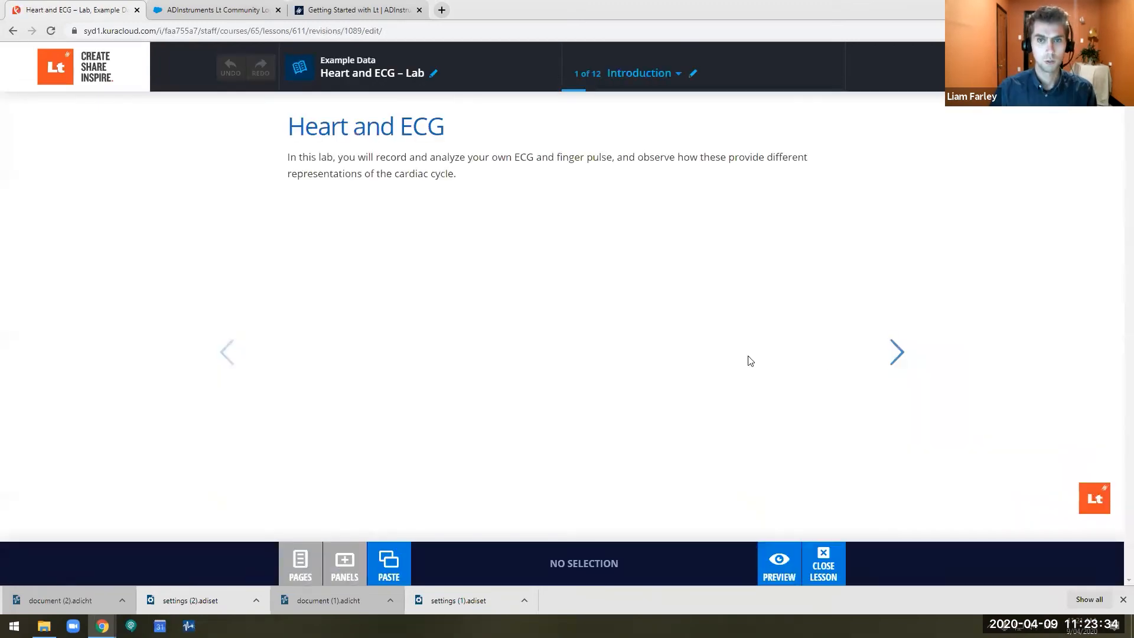
left_click(642, 73)
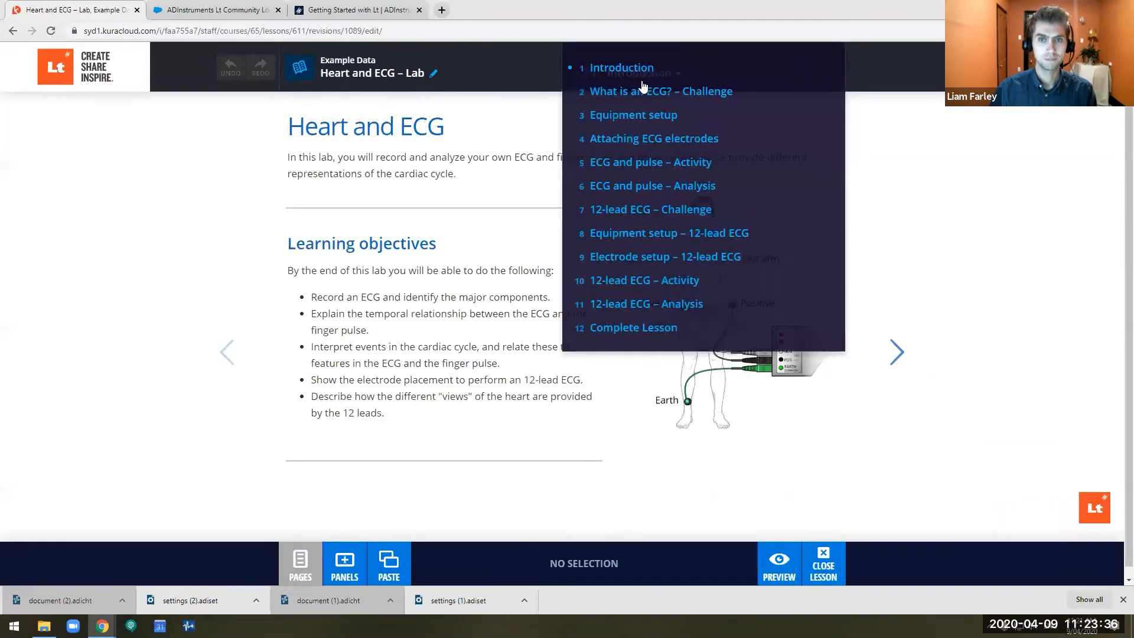
left_click(725, 164)
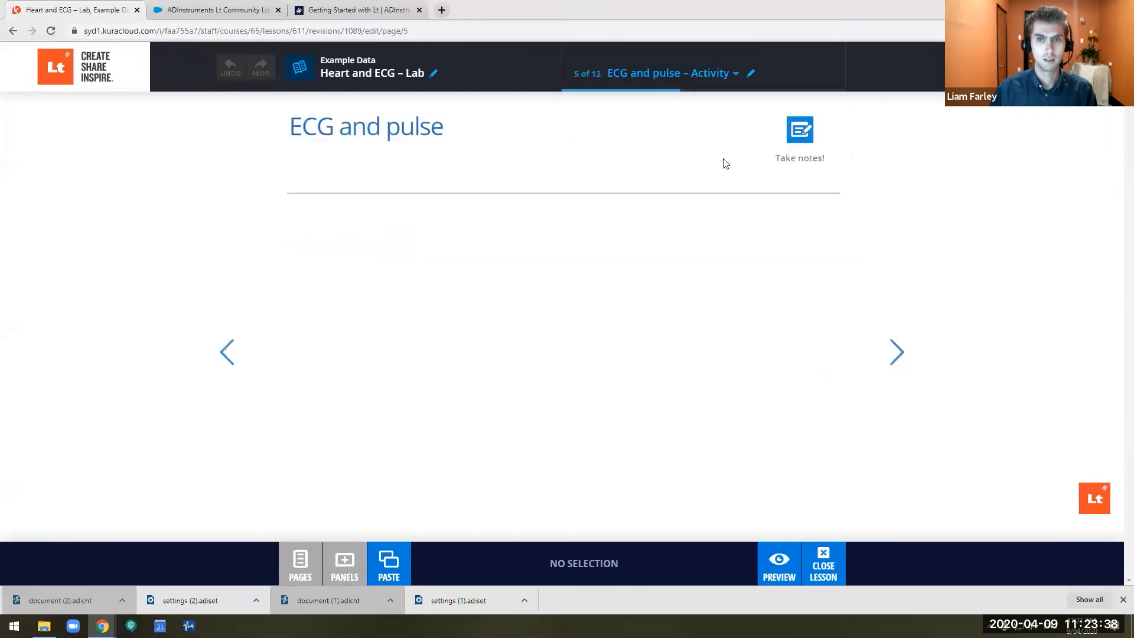
Open the ECG and pulse Data Sampling panel for editing and download its example data and settings files
scroll(969, 273, "down", 4)
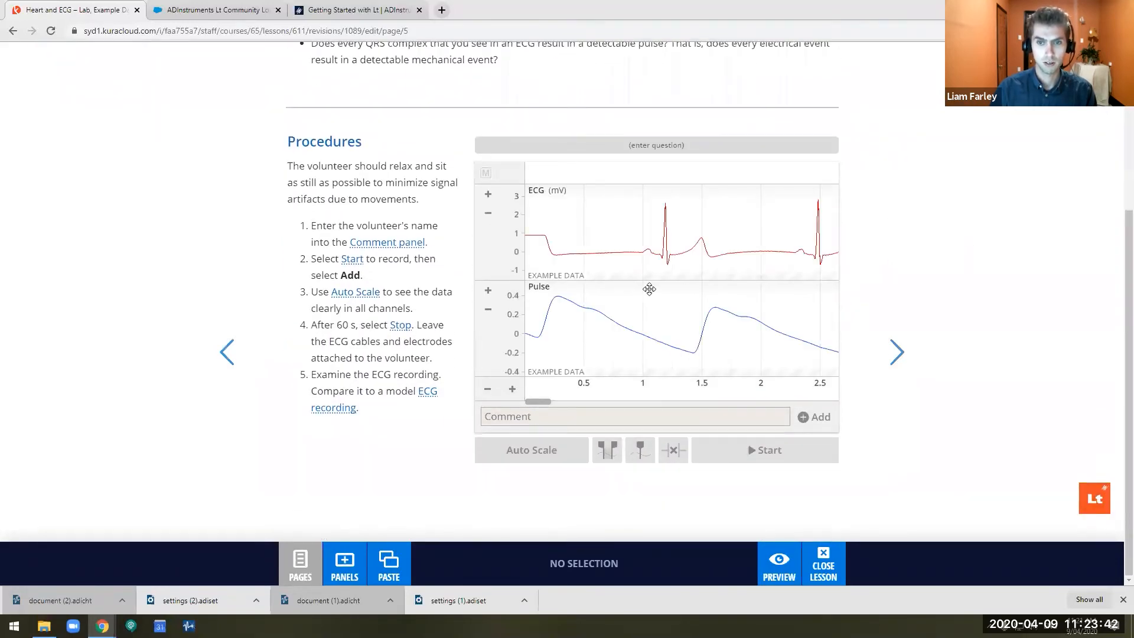
left_click(660, 268)
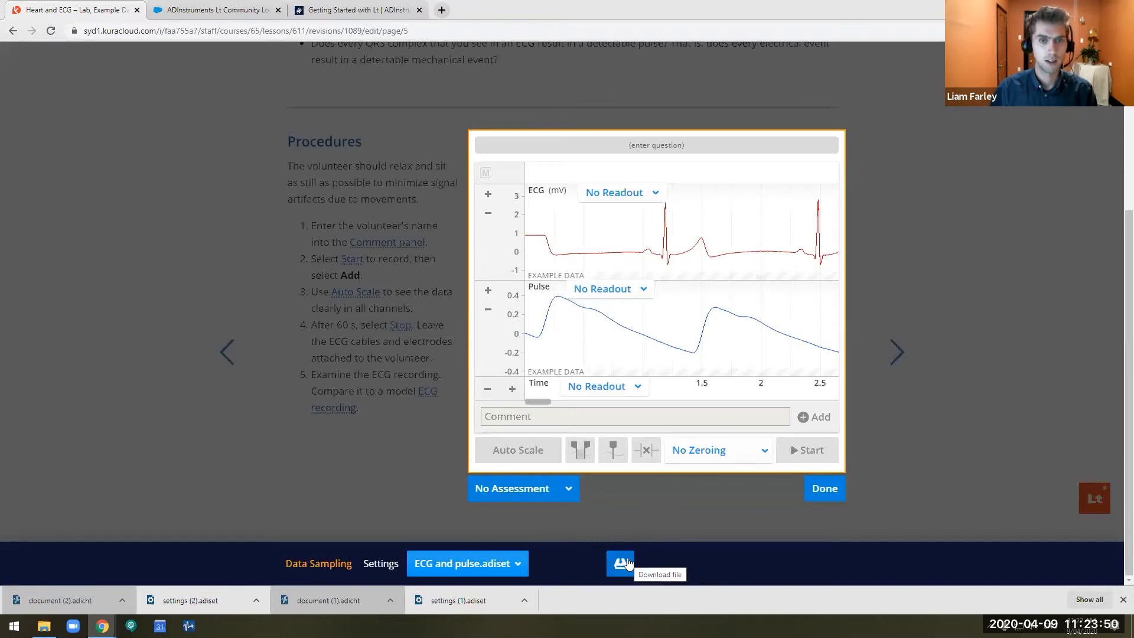
left_click(626, 562)
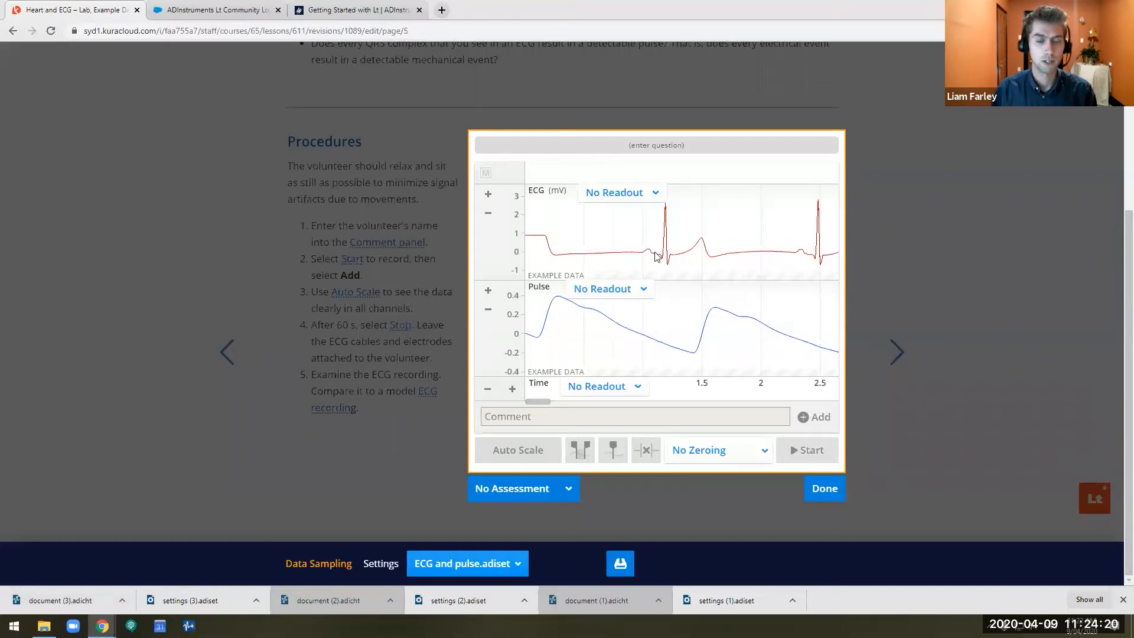
Open the downloaded document (3).adicht with ADInstruments File Launcher, always using that app for .adicht files, to bring it up in LabChart
left_click(57, 594)
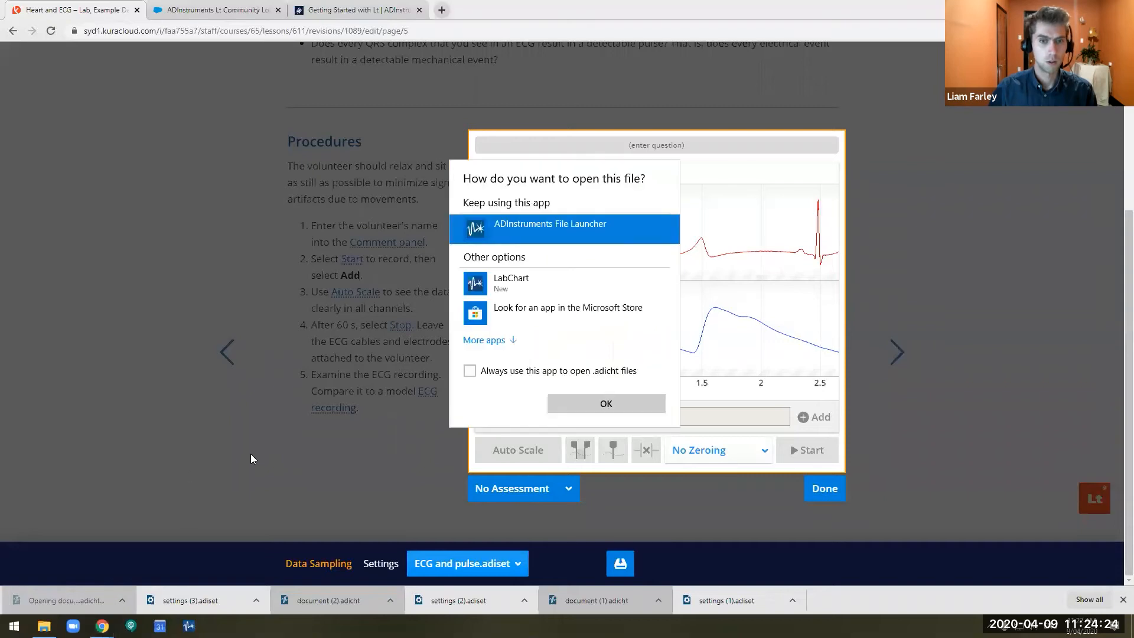
left_click(470, 371)
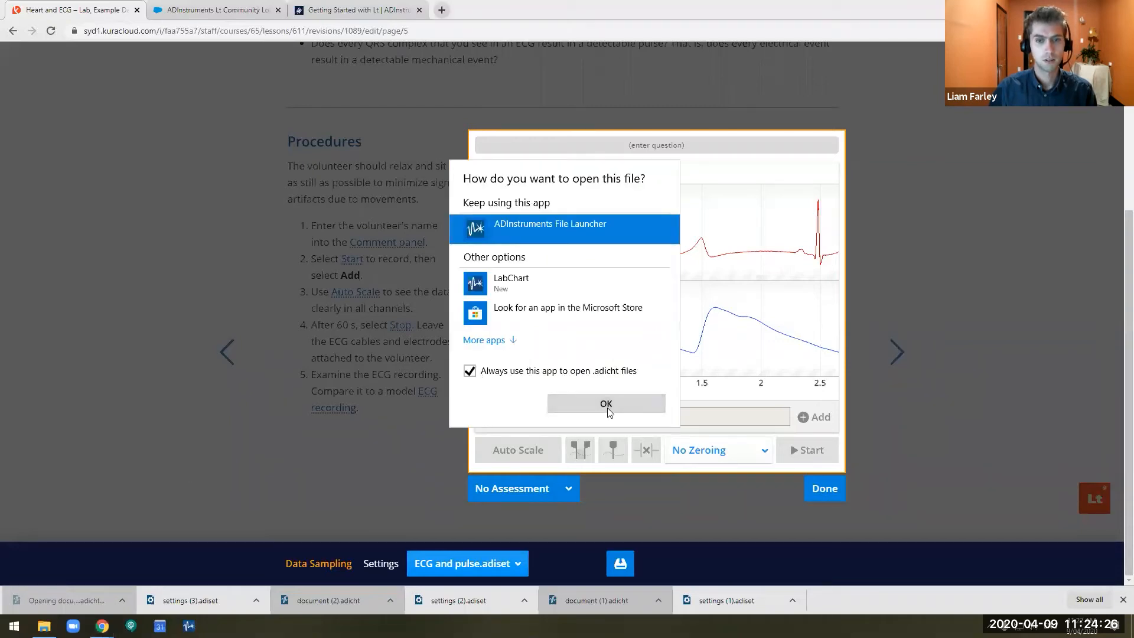
left_click(606, 405)
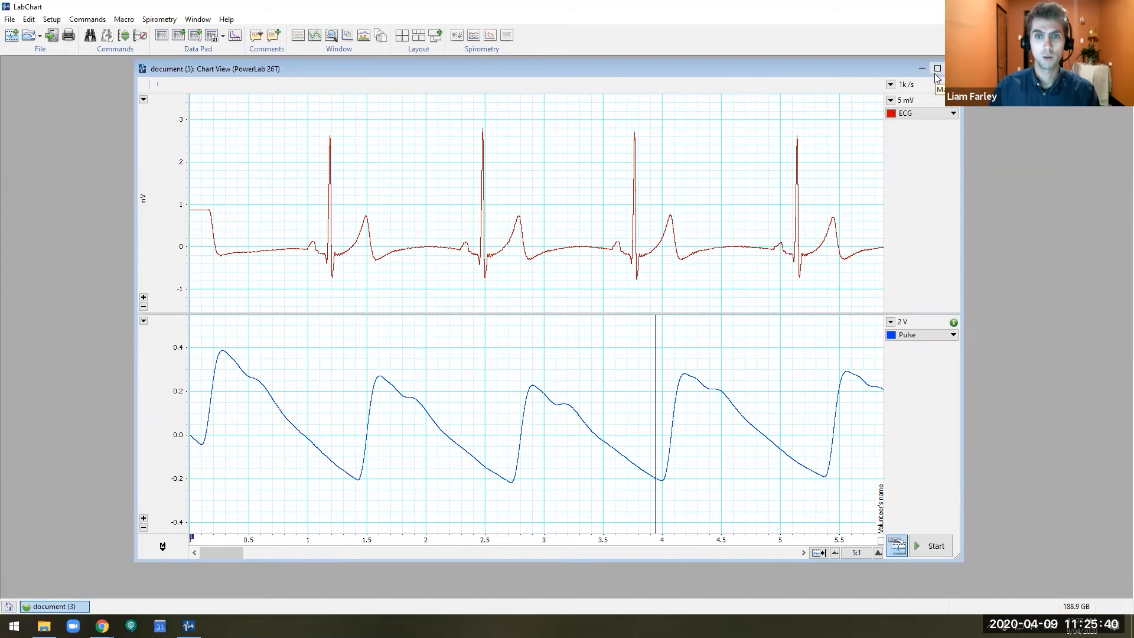
Increase the number of channels to 3 in the channel settings and title the new third channel Heart Rate
left_click_drag(223, 553, 340, 553)
left_click_drag(582, 540, 839, 572)
left_click_drag(548, 553, 332, 553)
scroll(689, 407, "down", 2)
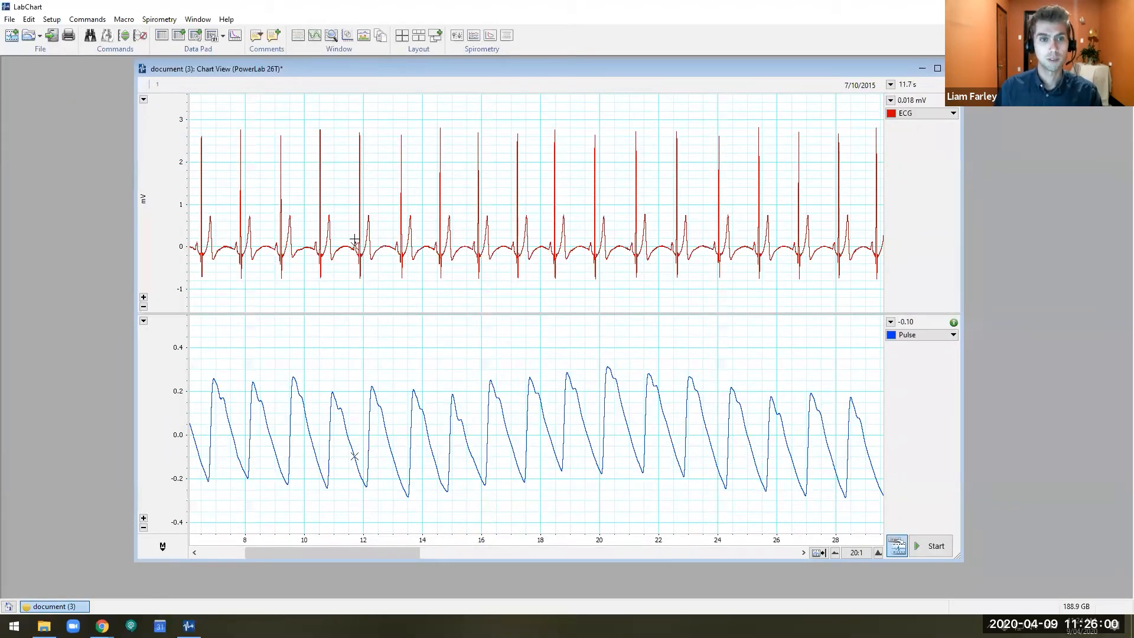
key("ctrl+y")
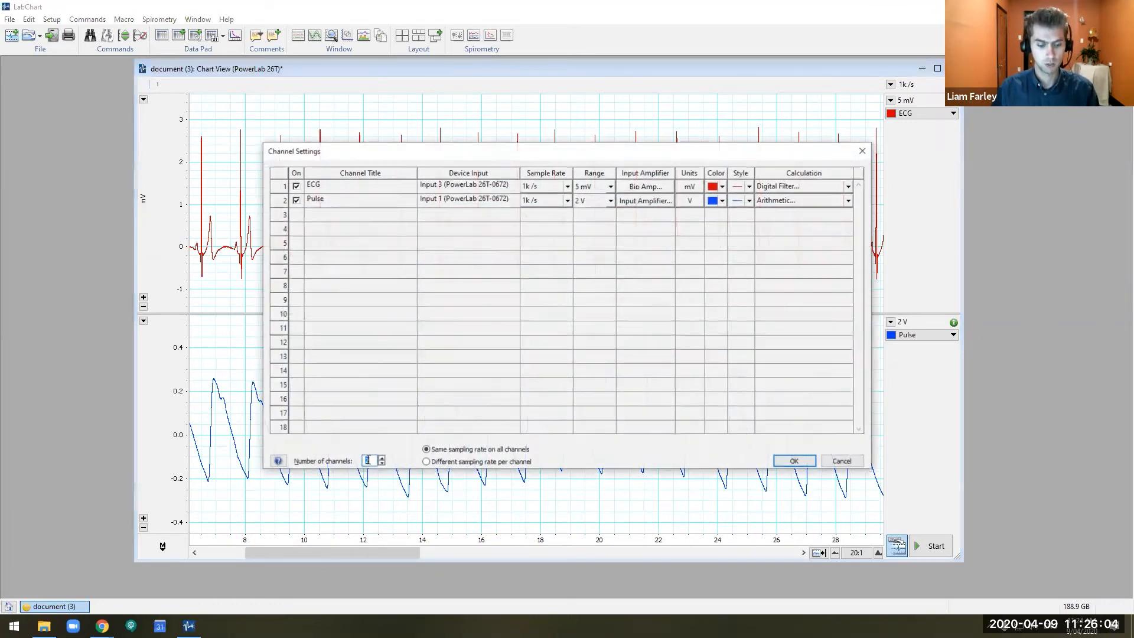
type("3")
left_click(346, 214)
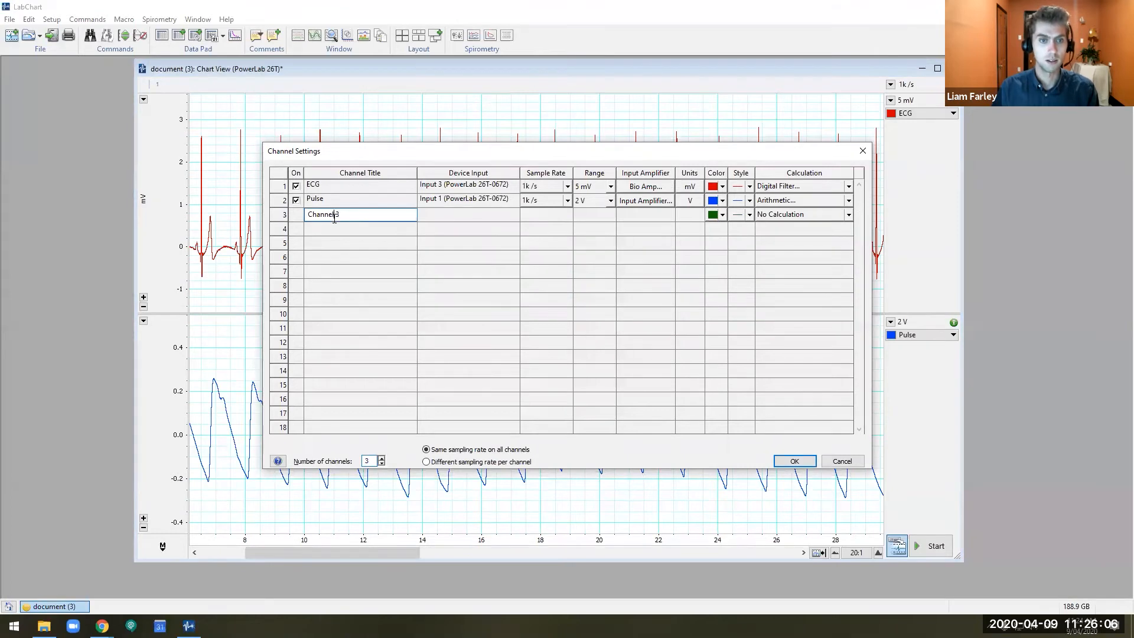
double_click(346, 214)
type("Hear")
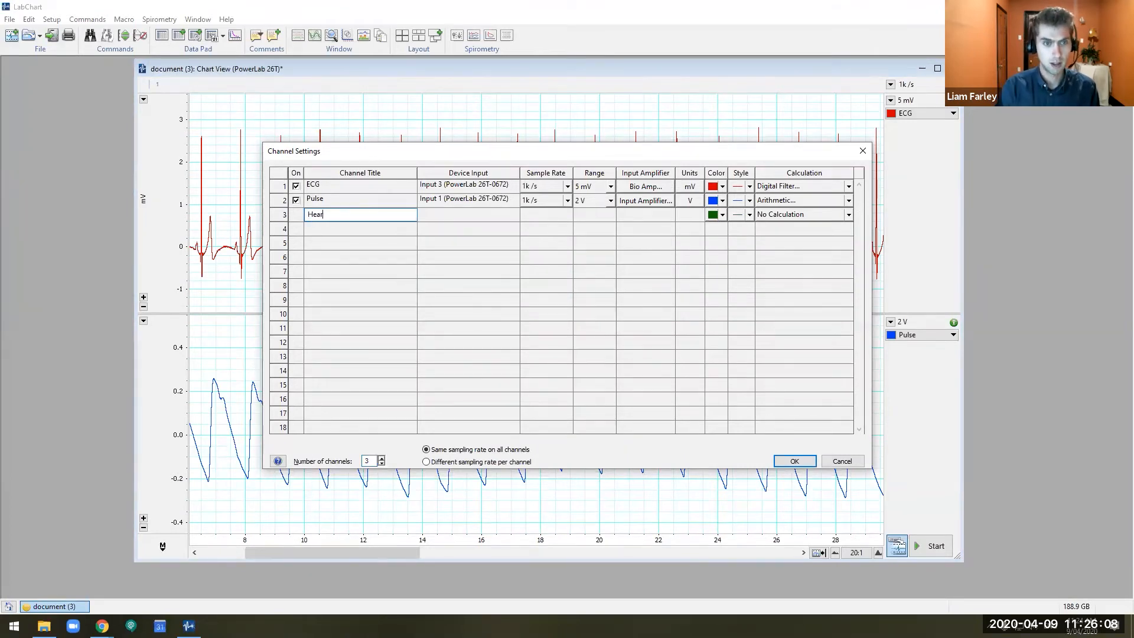
type("trRate")
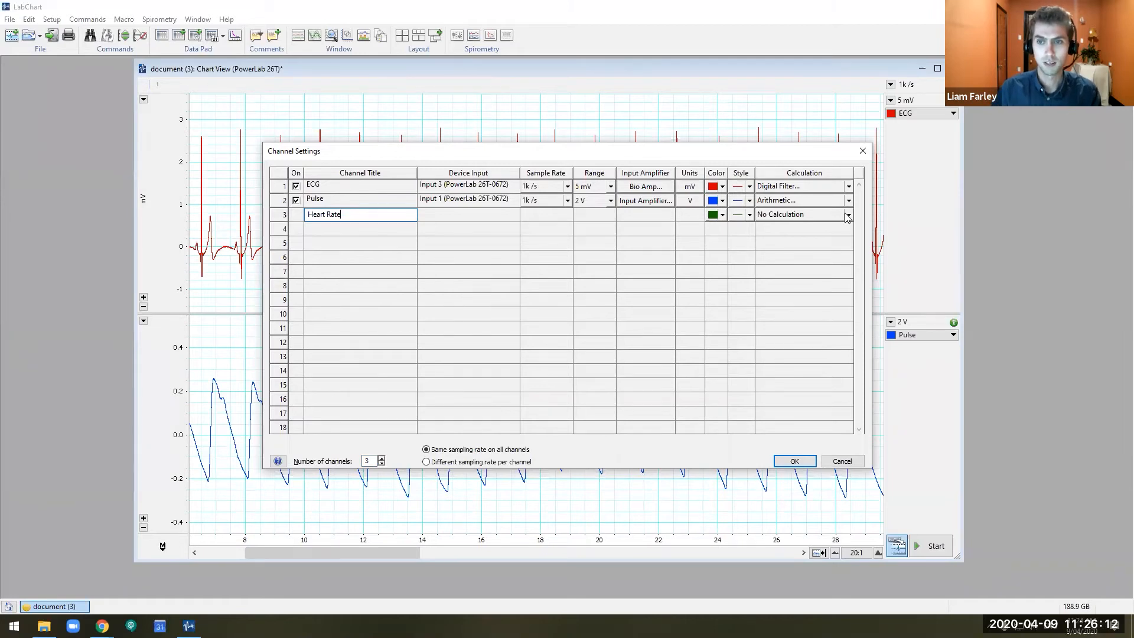
Set the Heart Rate channel's calculation to Cyclic Measurements with the ECG - Human detection preset and apply the channel settings
left_click(848, 215)
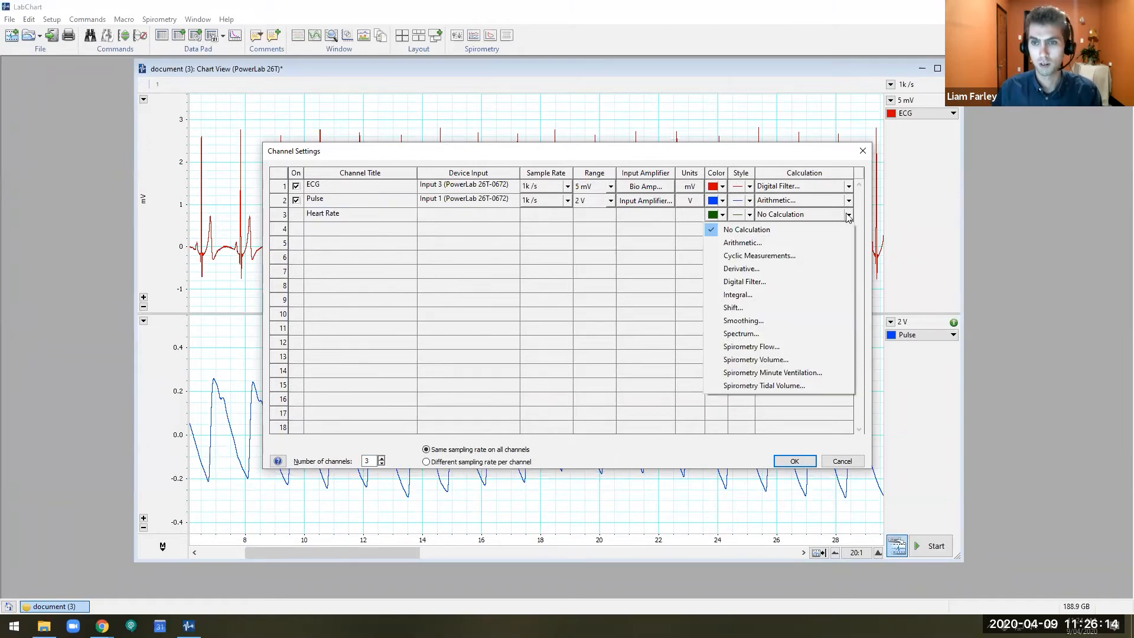
left_click(805, 255)
left_click(506, 393)
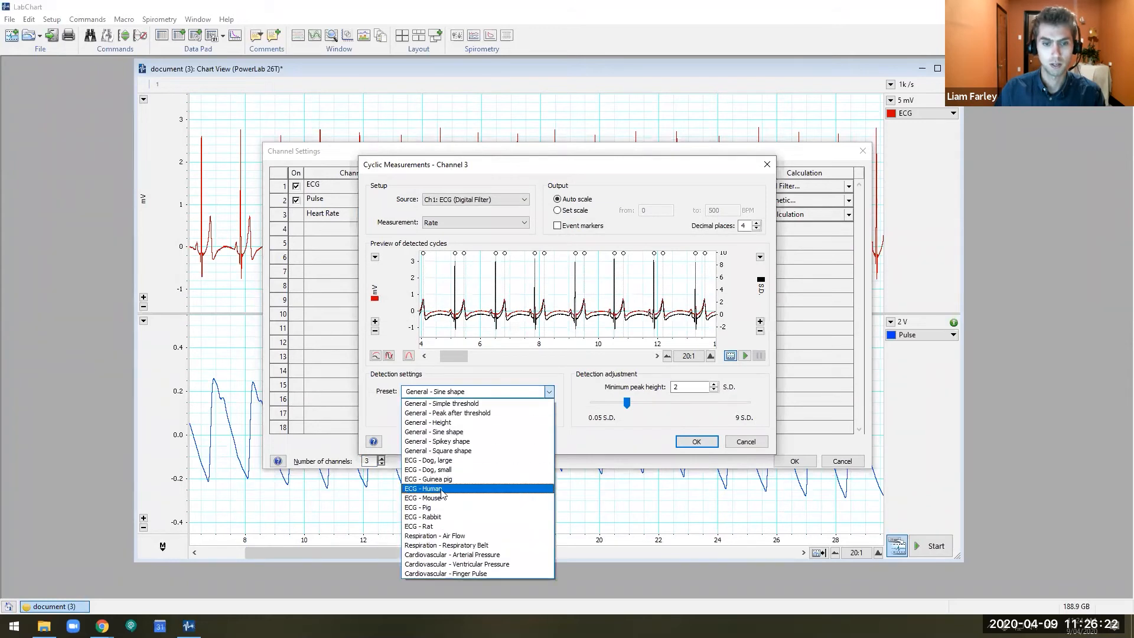
left_click(442, 489)
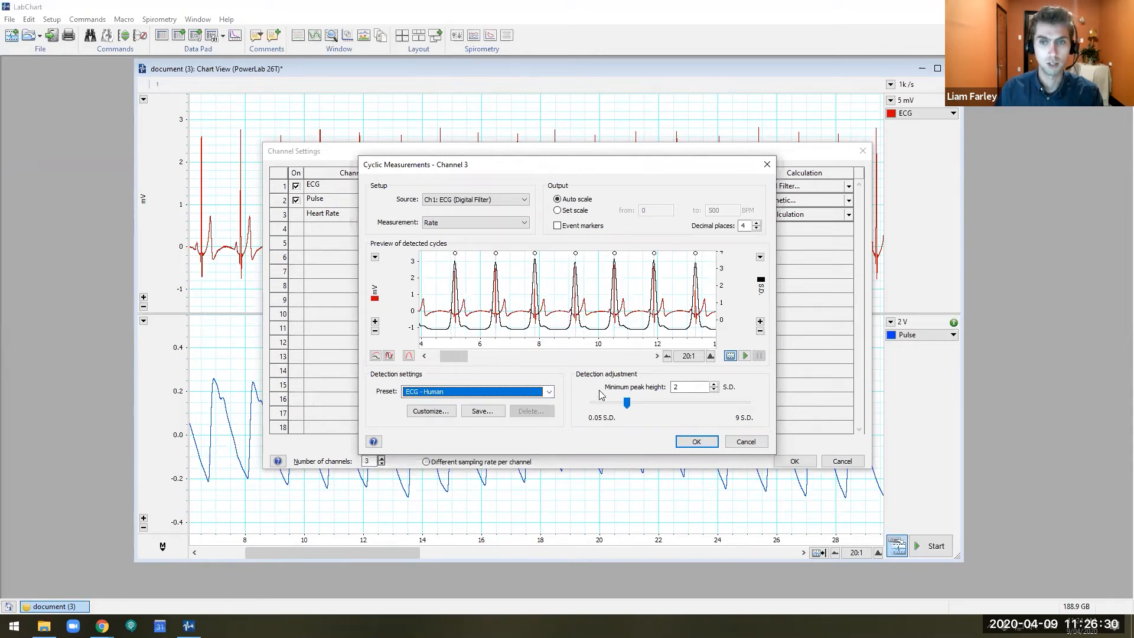
left_click(696, 441)
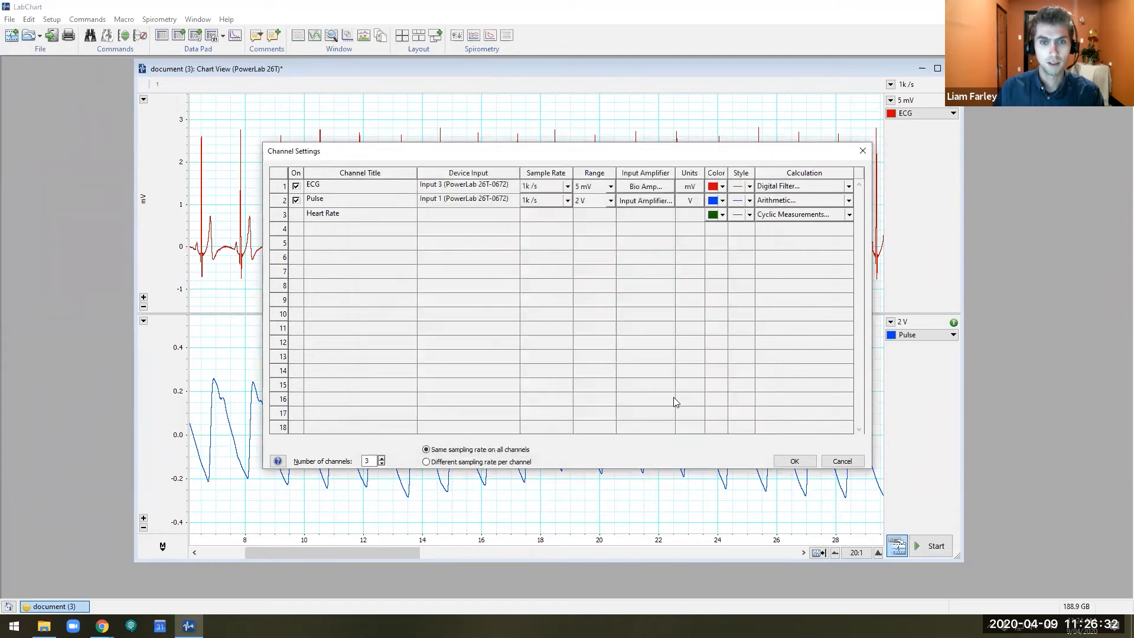
left_click(794, 461)
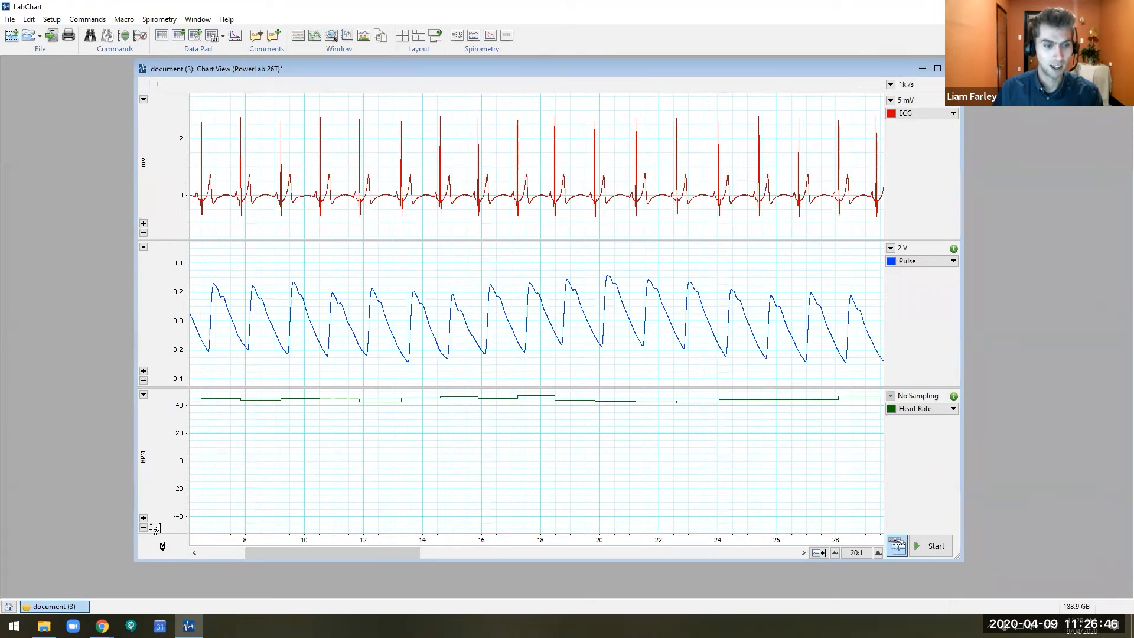
left_click_drag(168, 447, 173, 499)
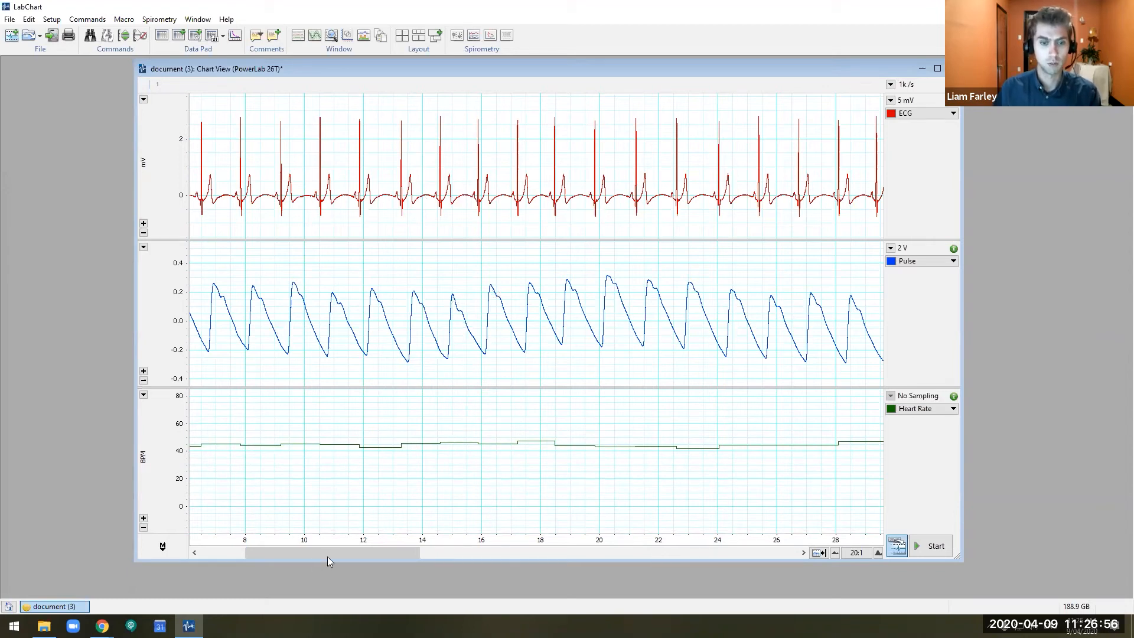
Edit the "Volunteer's name" comment near the start of the recording to read "Participant's name"
left_click_drag(329, 552, 278, 538)
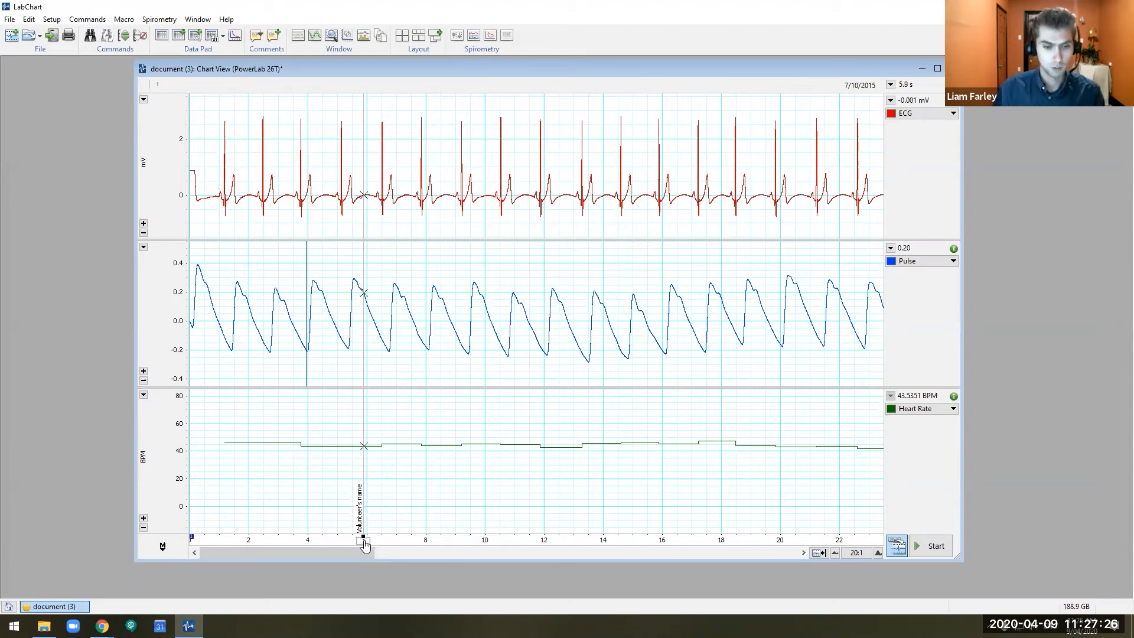
left_click(363, 540)
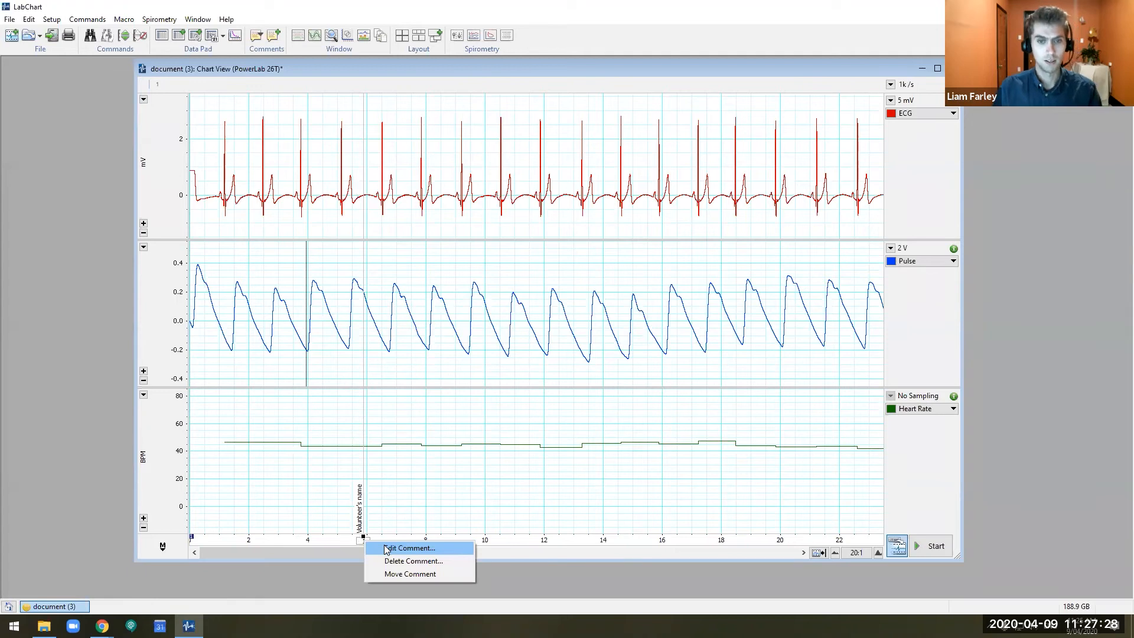
left_click(408, 548)
left_click_drag(489, 308, 520, 306)
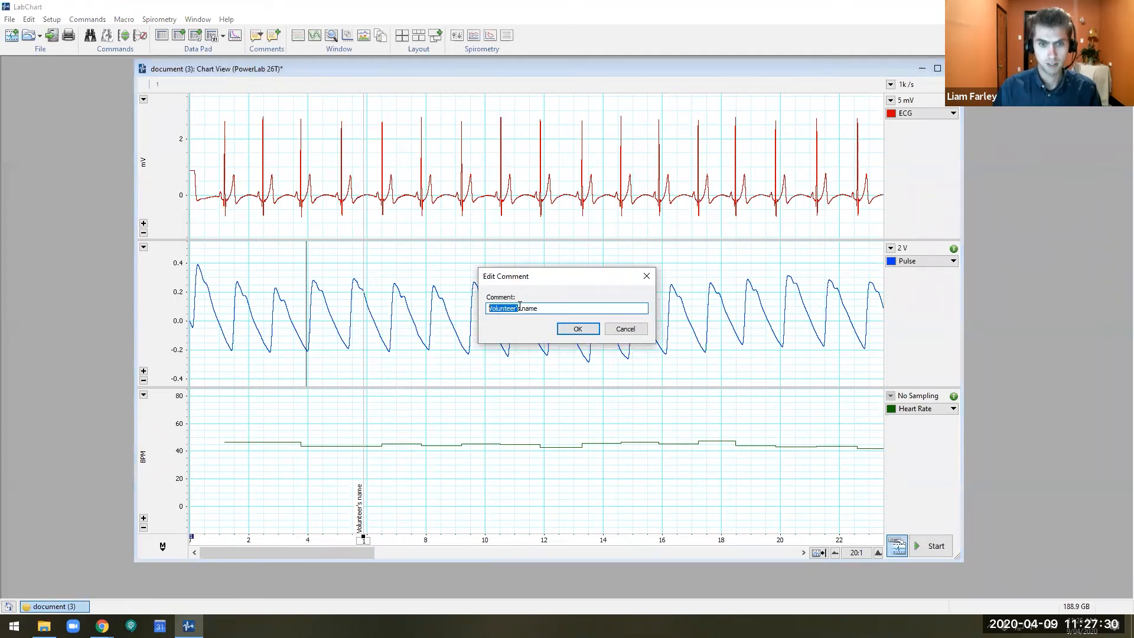
type("Partic")
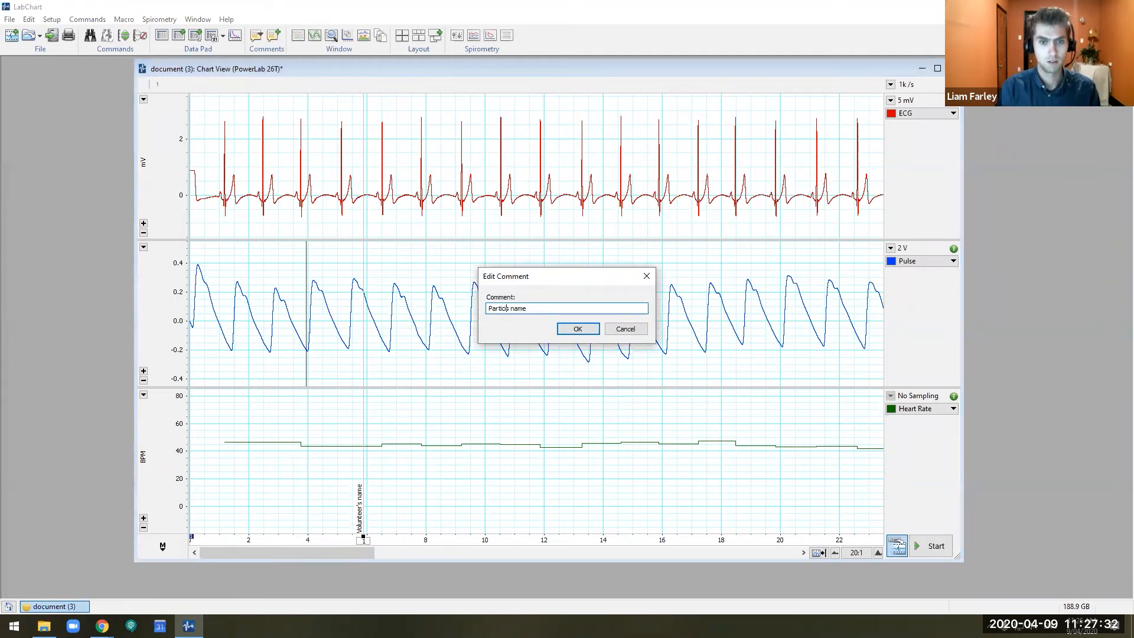
type("ipant")
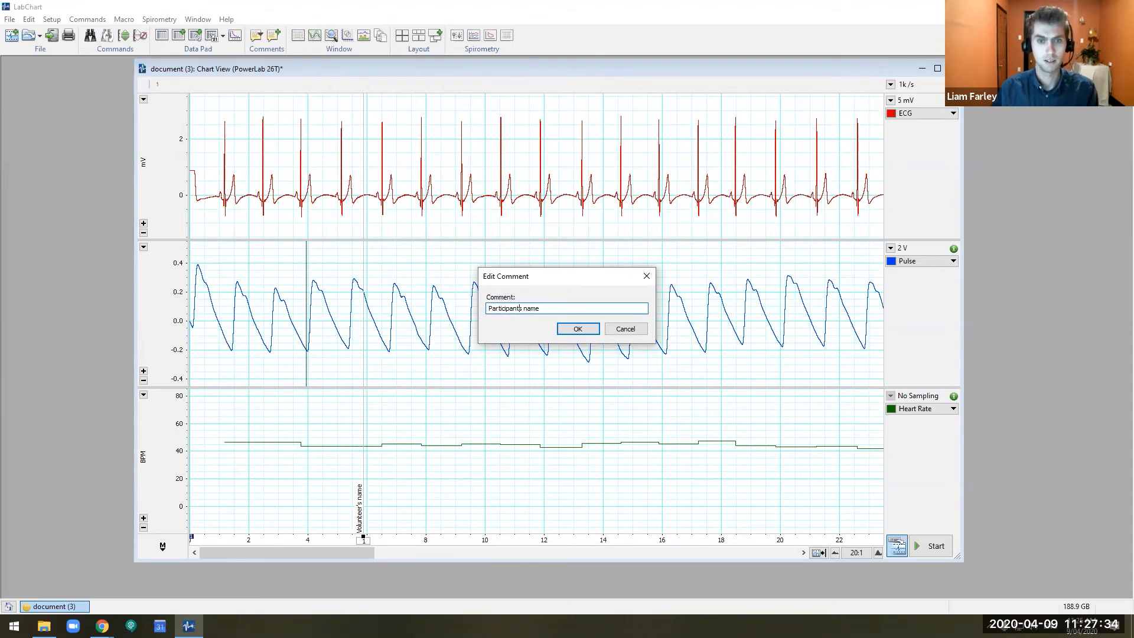
left_click(578, 329)
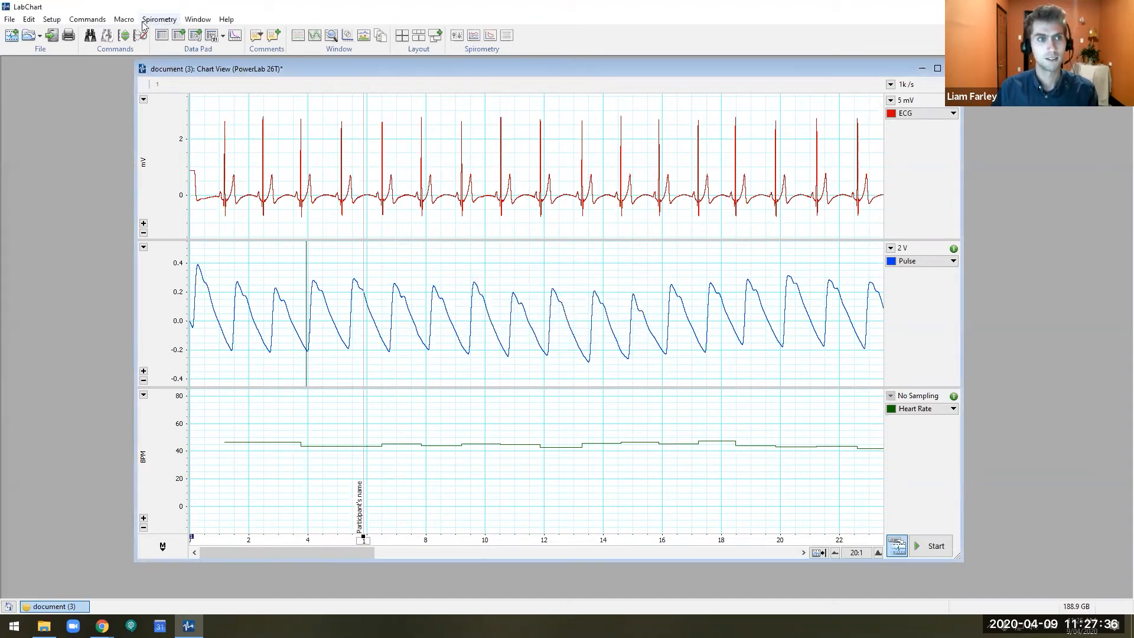
Save the edited recording as a new LabChart data file named "Demo me this" in the Downloads folder
left_click(9, 20)
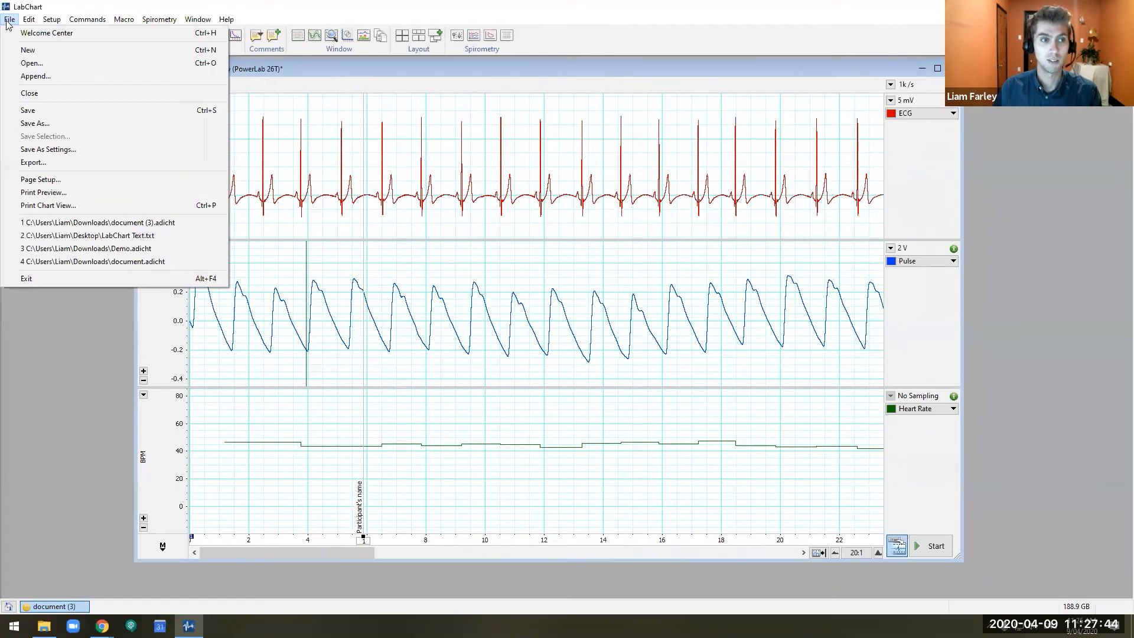
left_click(65, 126)
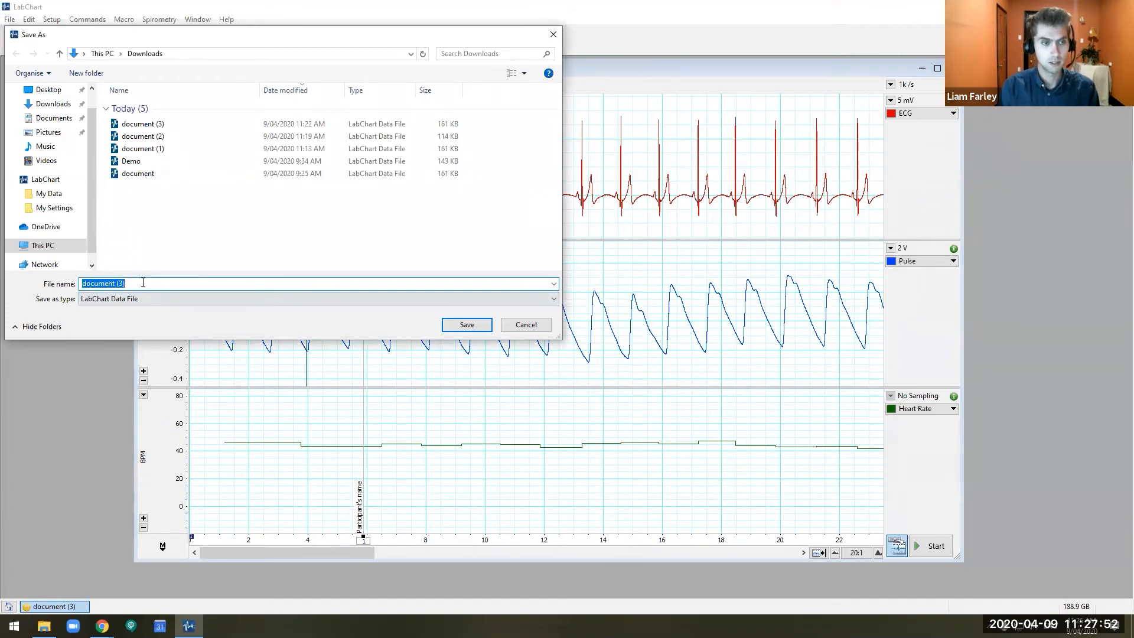
type("Demo")
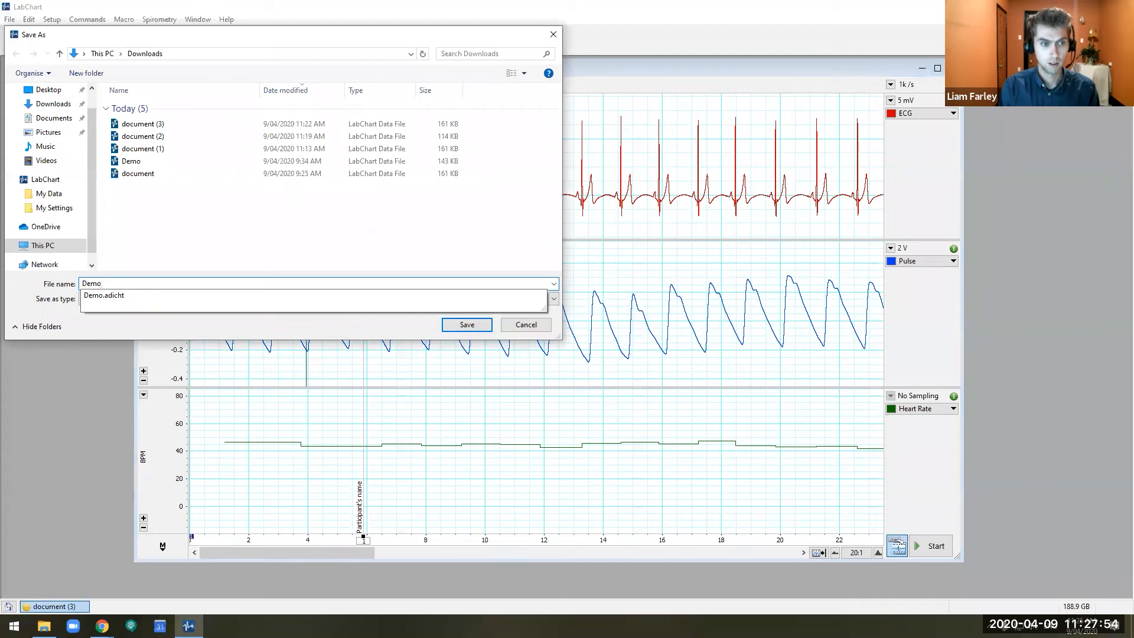
type(" me this")
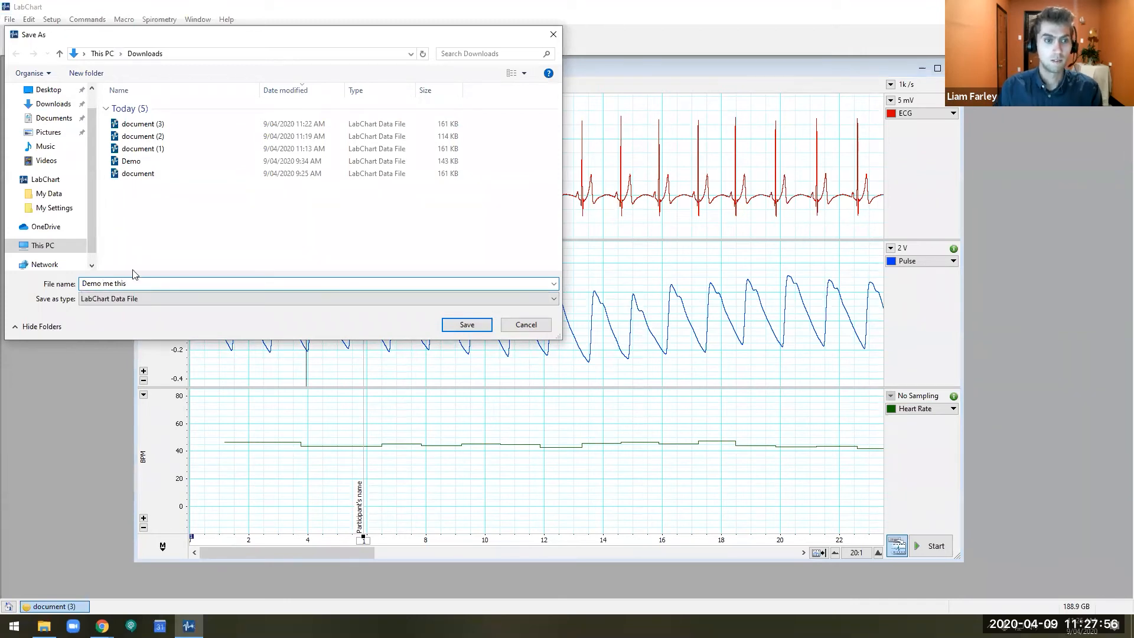
left_click(466, 324)
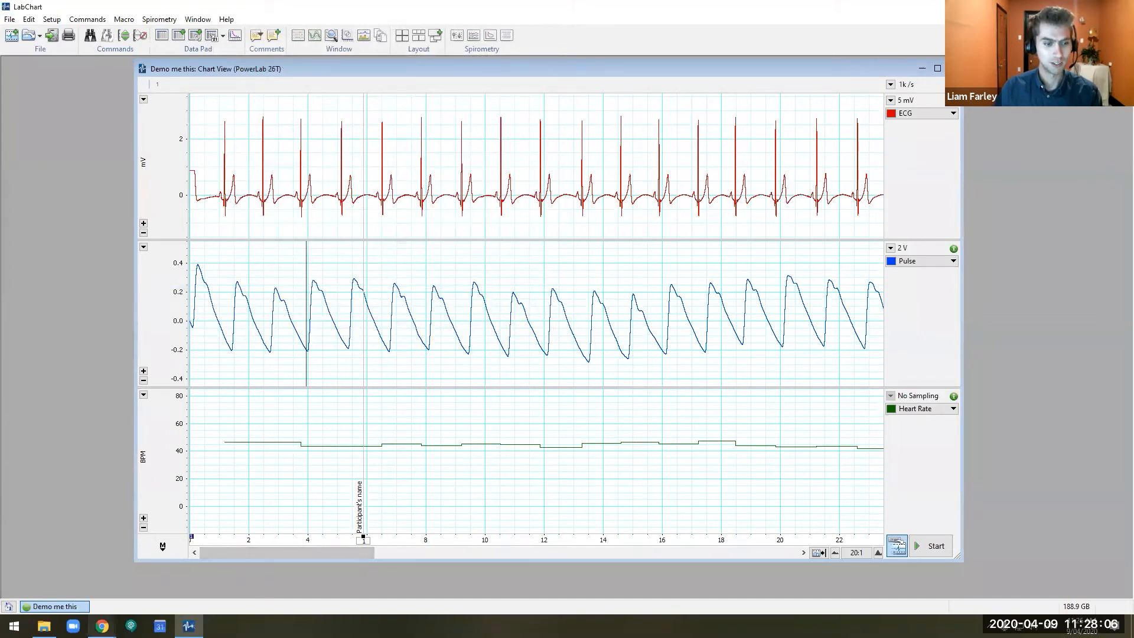
Switch back to the Lt lesson in Chrome and reopen the ECG and pulse Data Sampling panel for editing
mouse_move(102, 626)
left_click(108, 571)
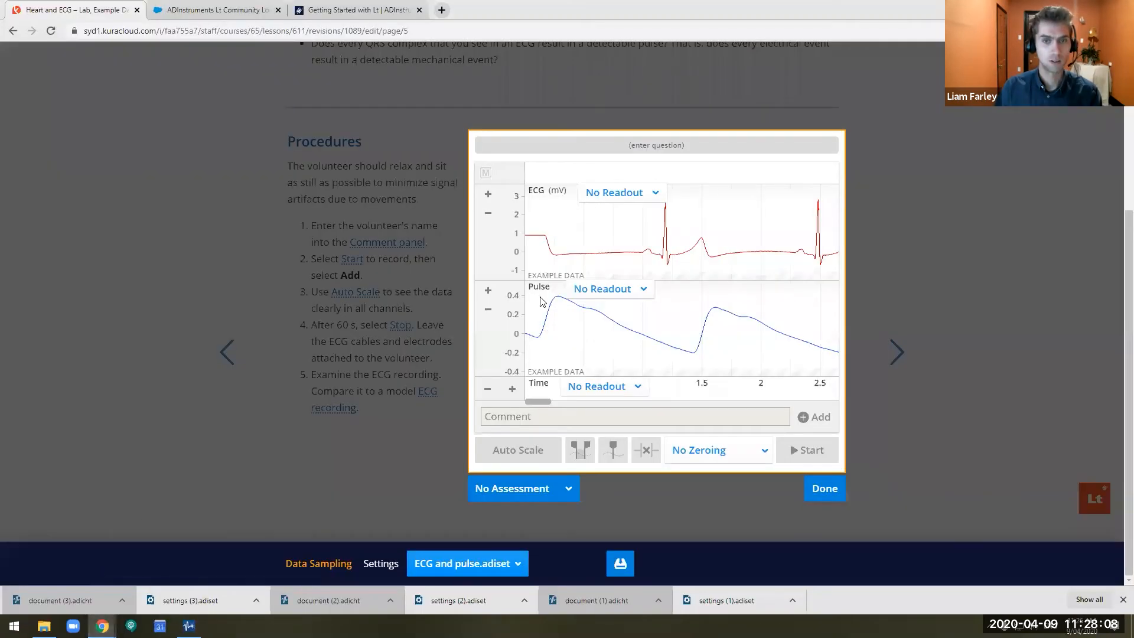
left_click(171, 184)
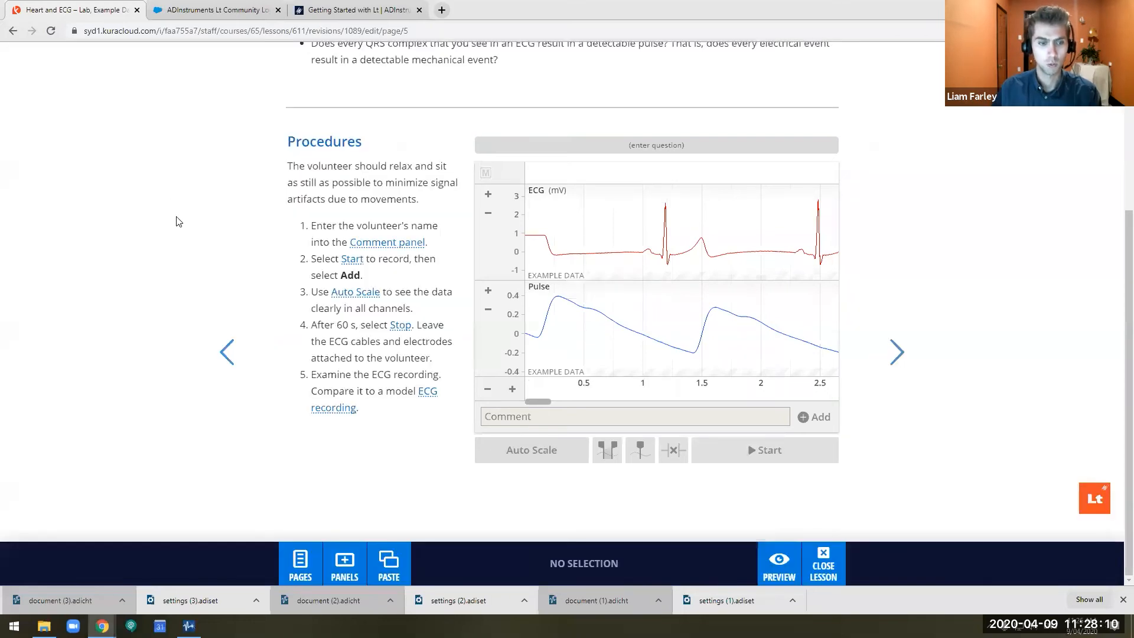
left_click(670, 276)
left_click(669, 277)
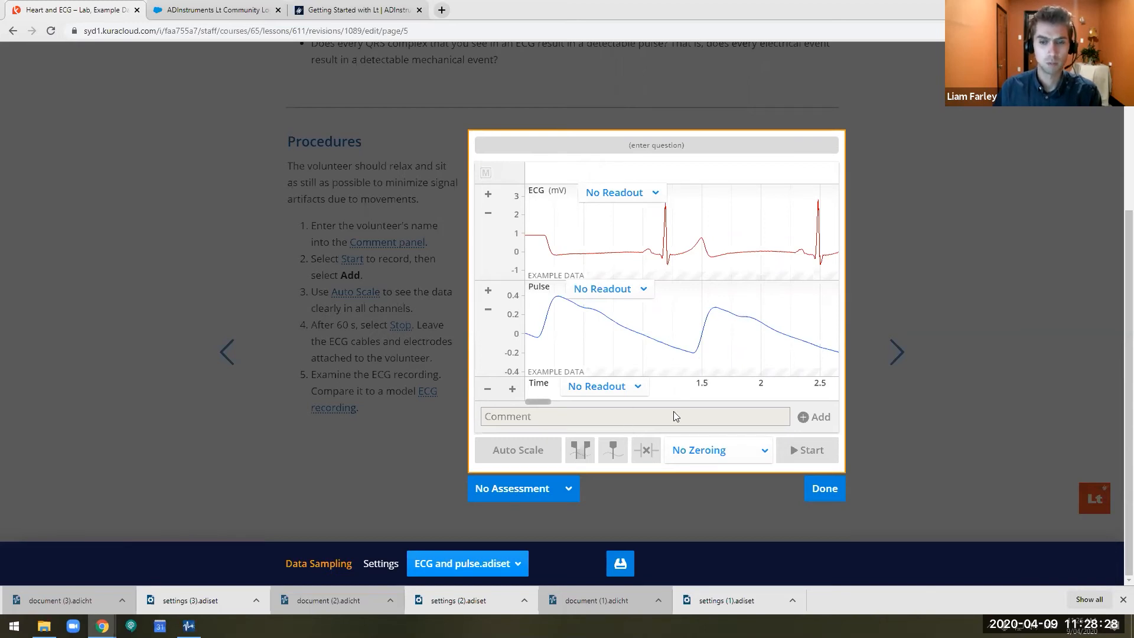
Set the panel's assessment to Instant Feedback and clear the existing example data from its answer
left_click(566, 490)
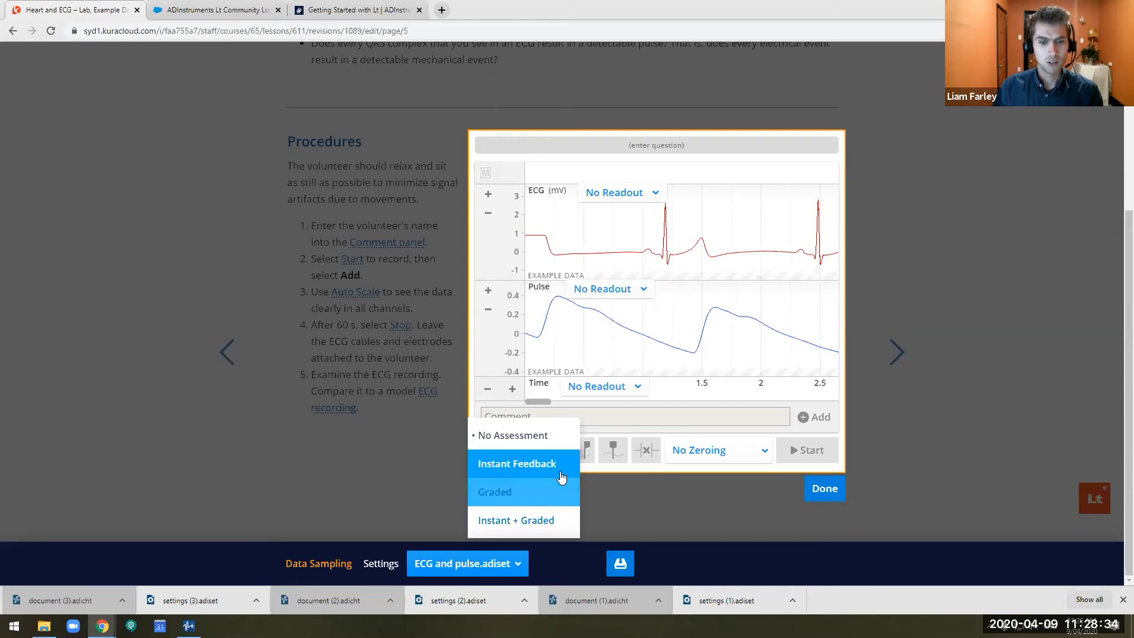
left_click(573, 462)
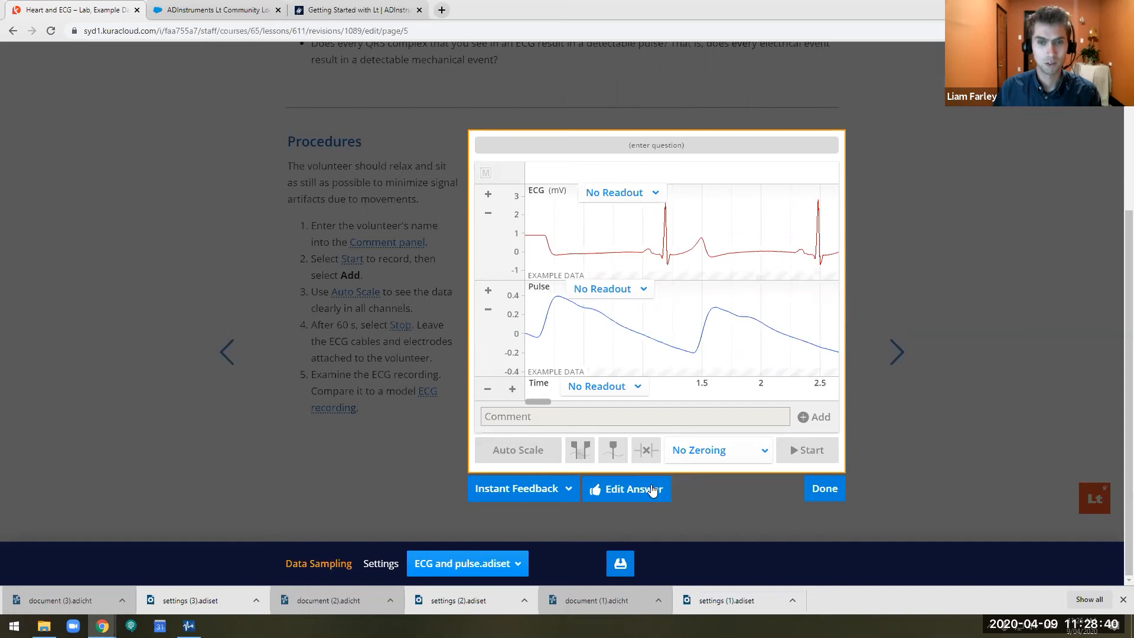
left_click(622, 492)
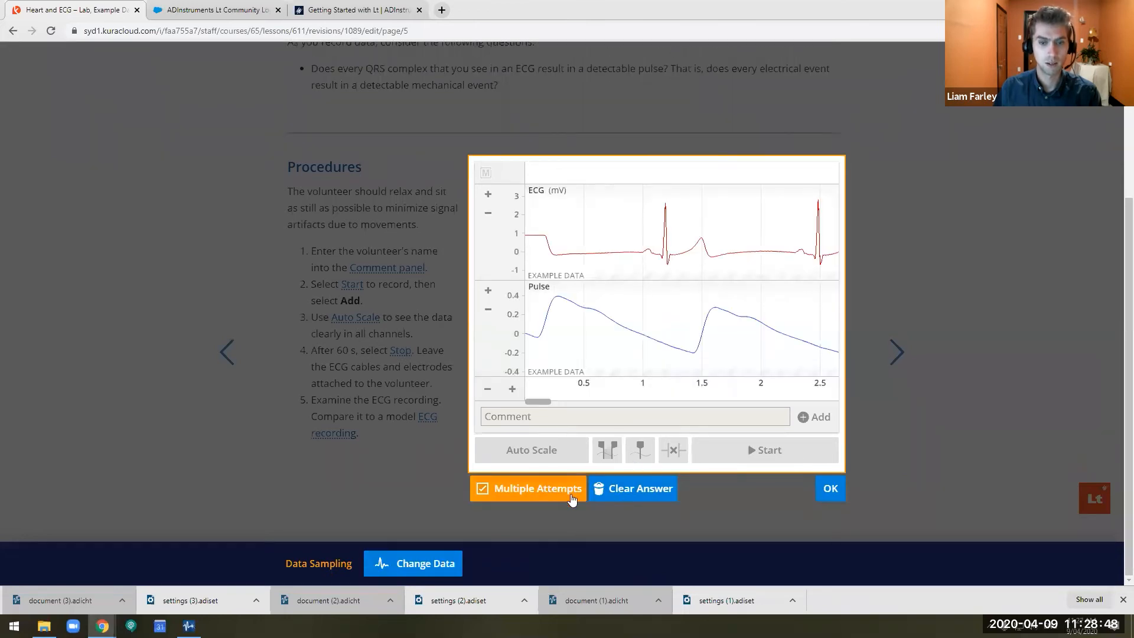
left_click(627, 491)
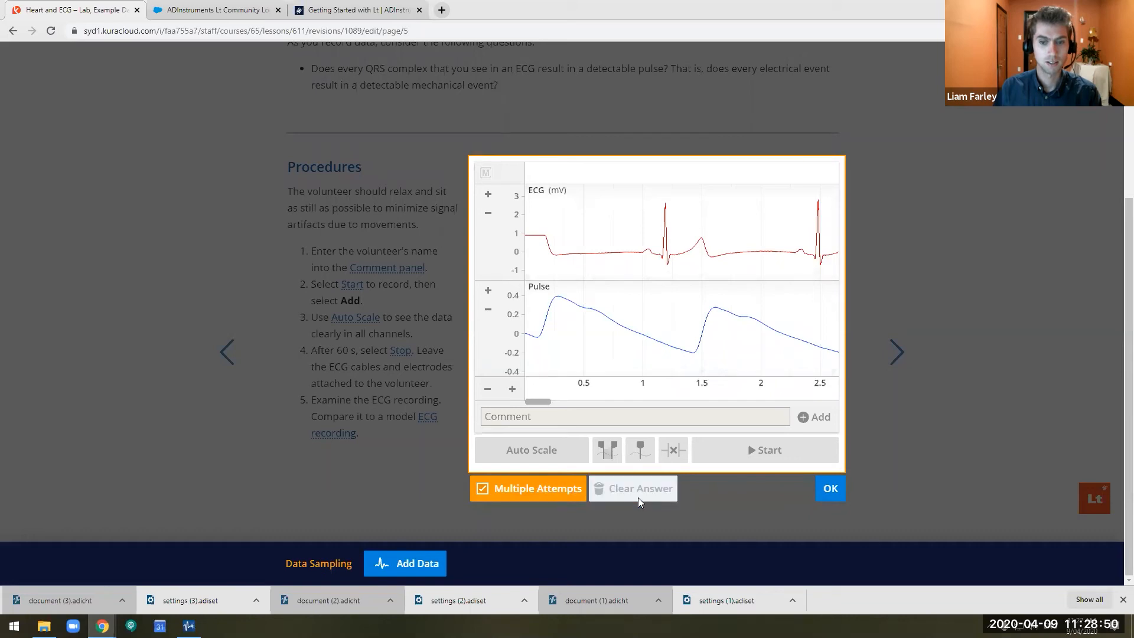
Upload the "Demo me this" LabChart data file from the Downloads folder as the Data Sampling panel's example data
left_click(416, 563)
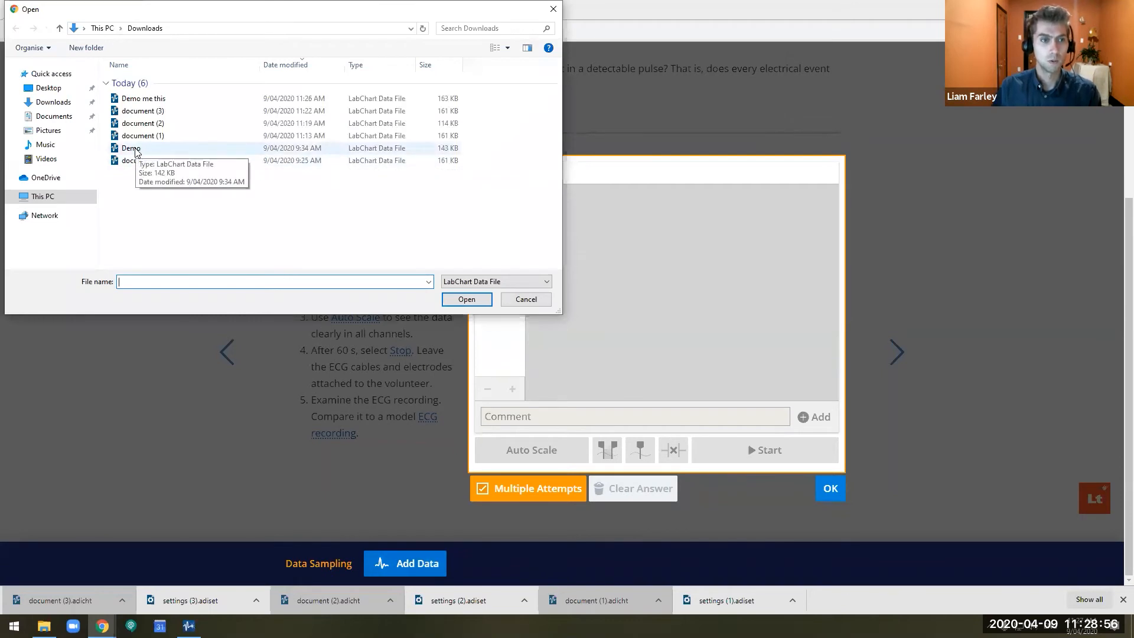
left_click(57, 91)
left_click(54, 103)
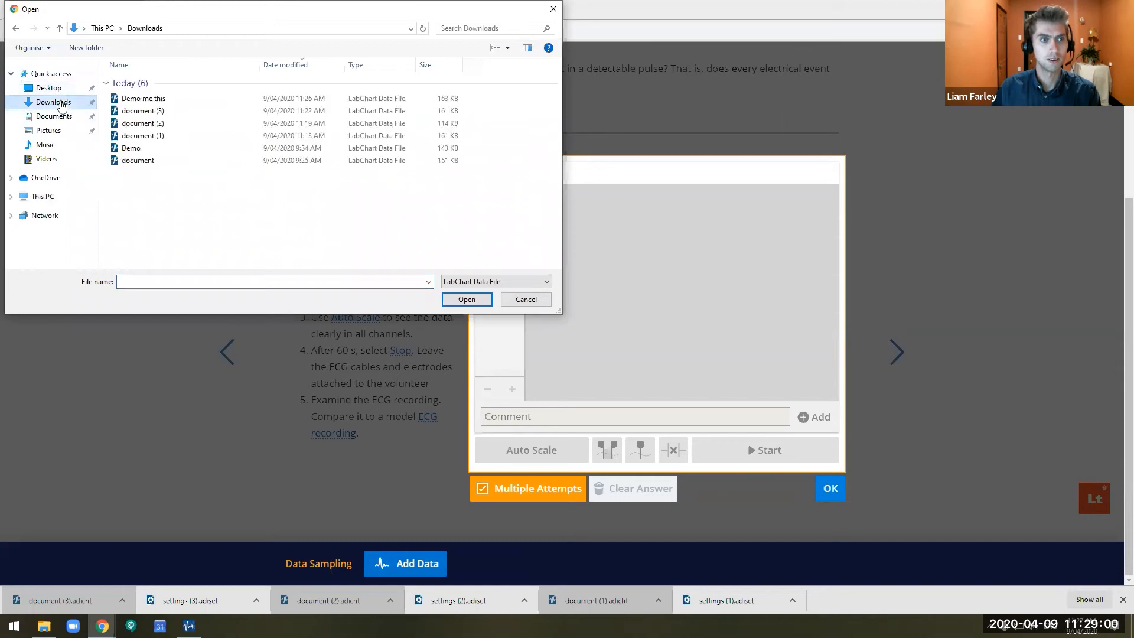
left_click(148, 100)
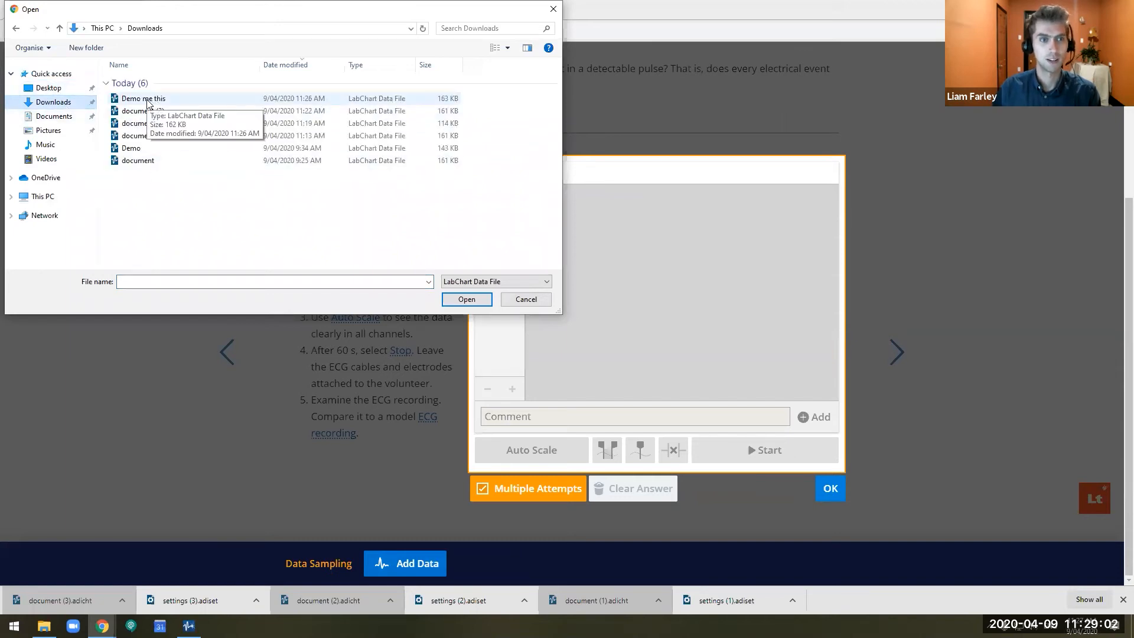
double_click(147, 100)
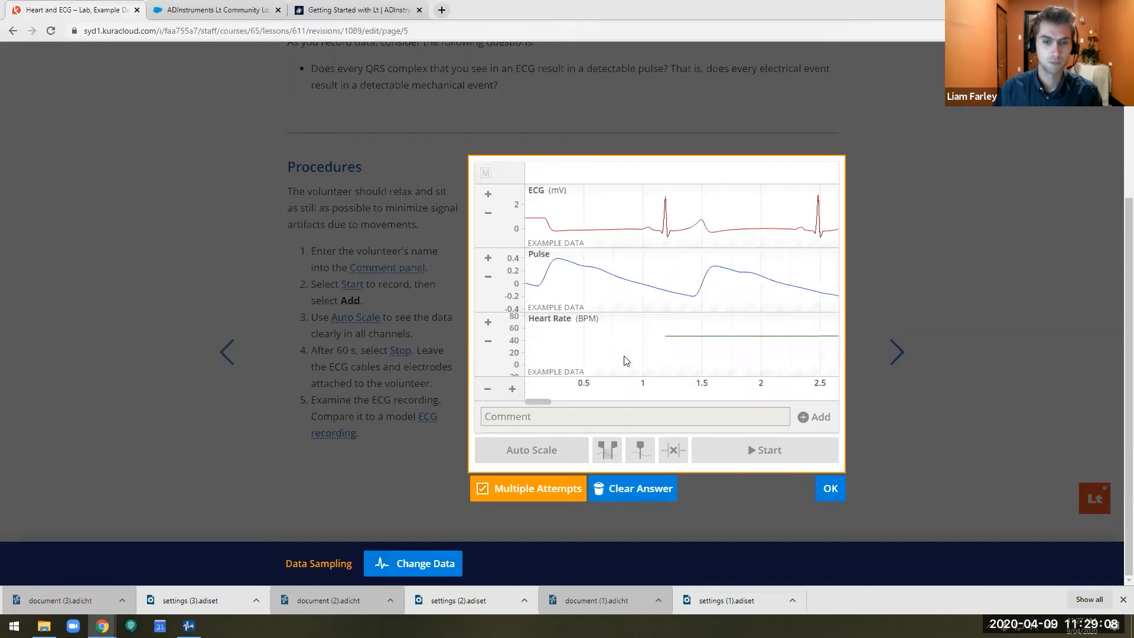
Check the uploaded recording along a compressed time axis, then accept the panel's changes and finish editing it
left_click(512, 388)
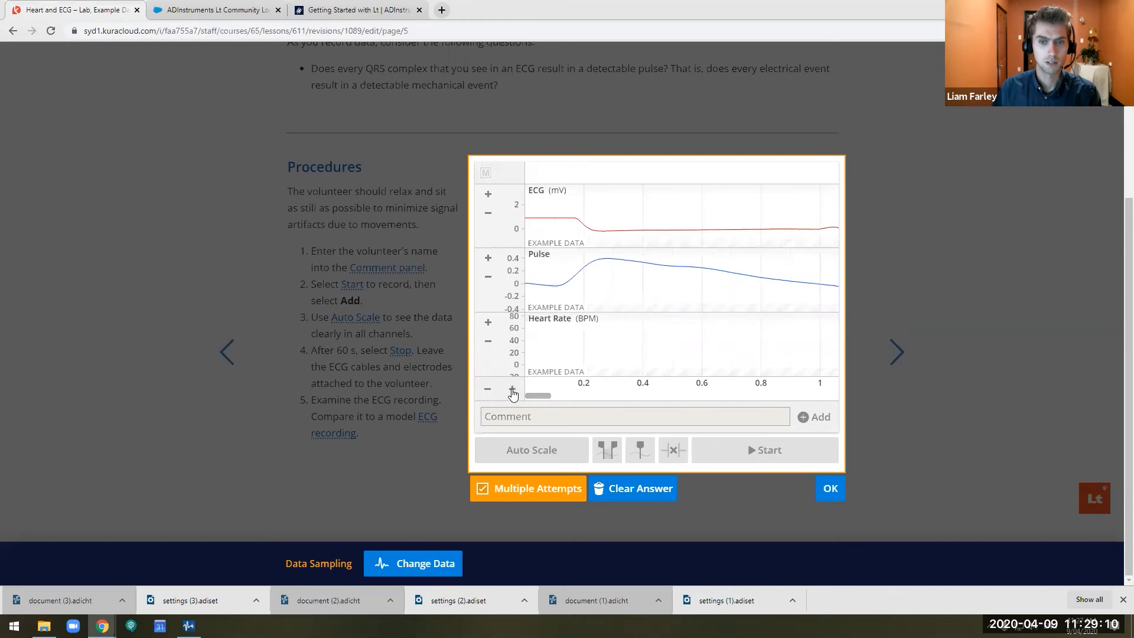
left_click(488, 391)
left_click(488, 391)
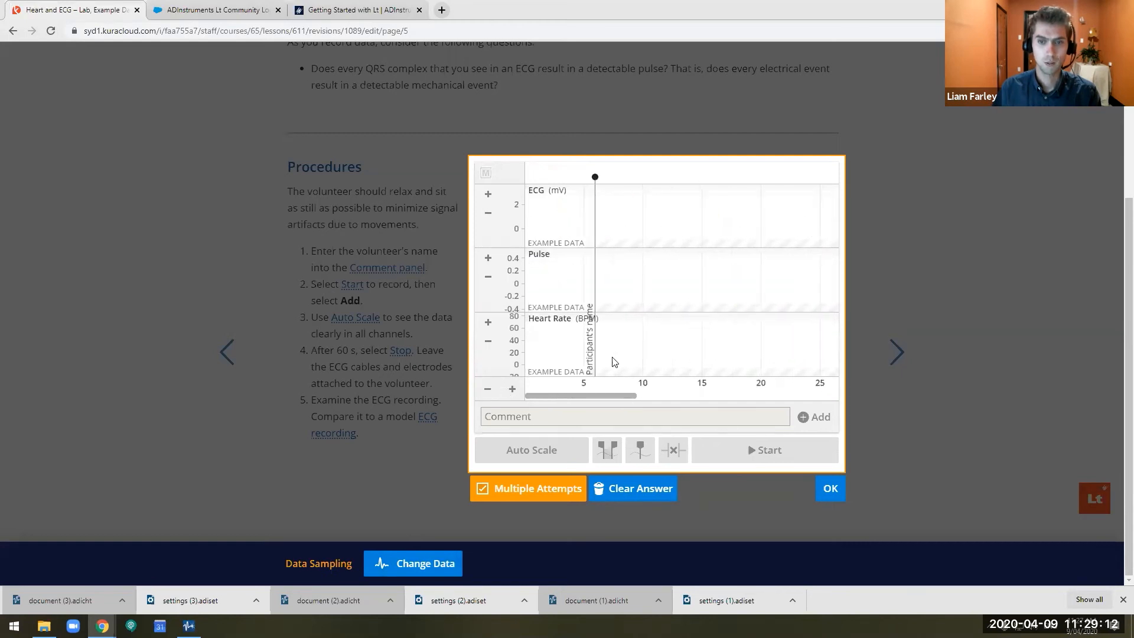
left_click_drag(588, 398, 664, 389)
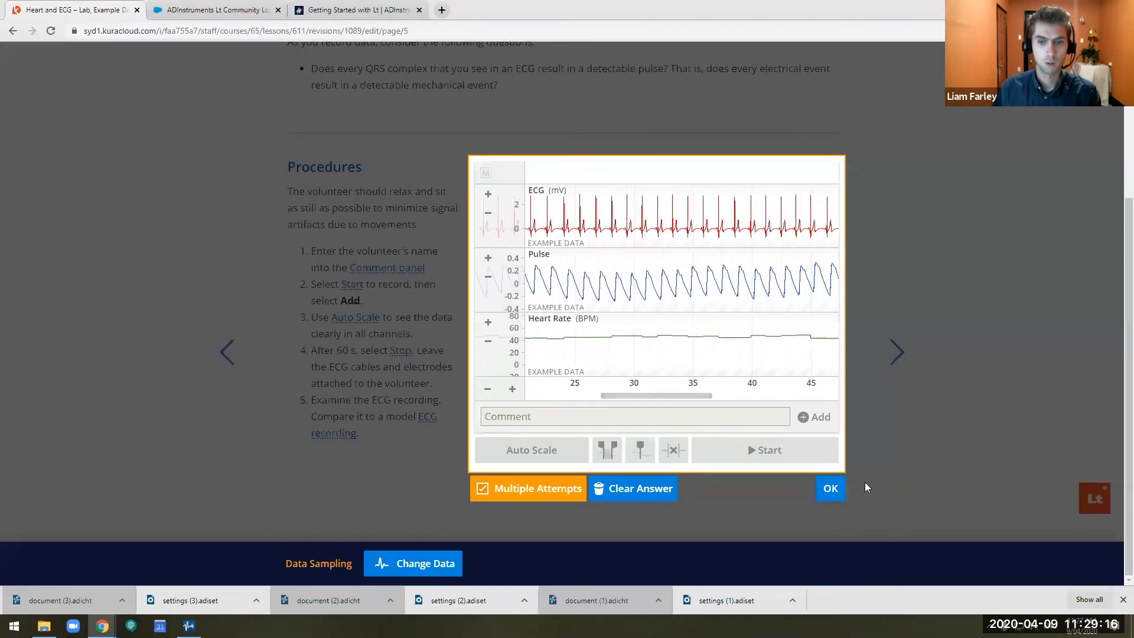
left_click(832, 490)
left_click(825, 515)
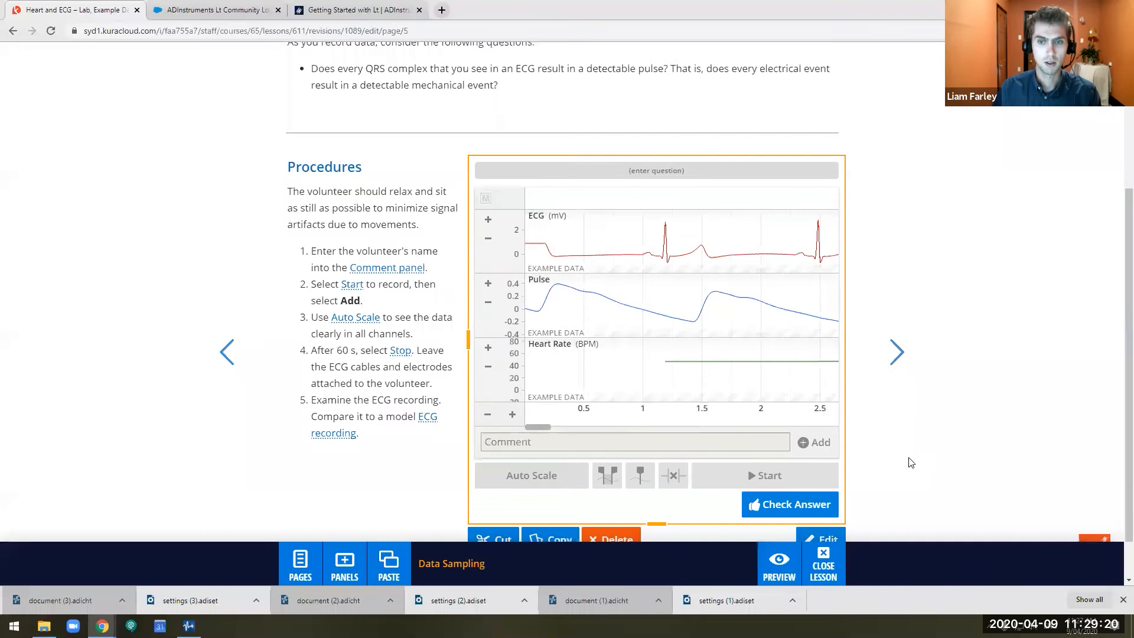
left_click(911, 456)
scroll(519, 506, "down", 1)
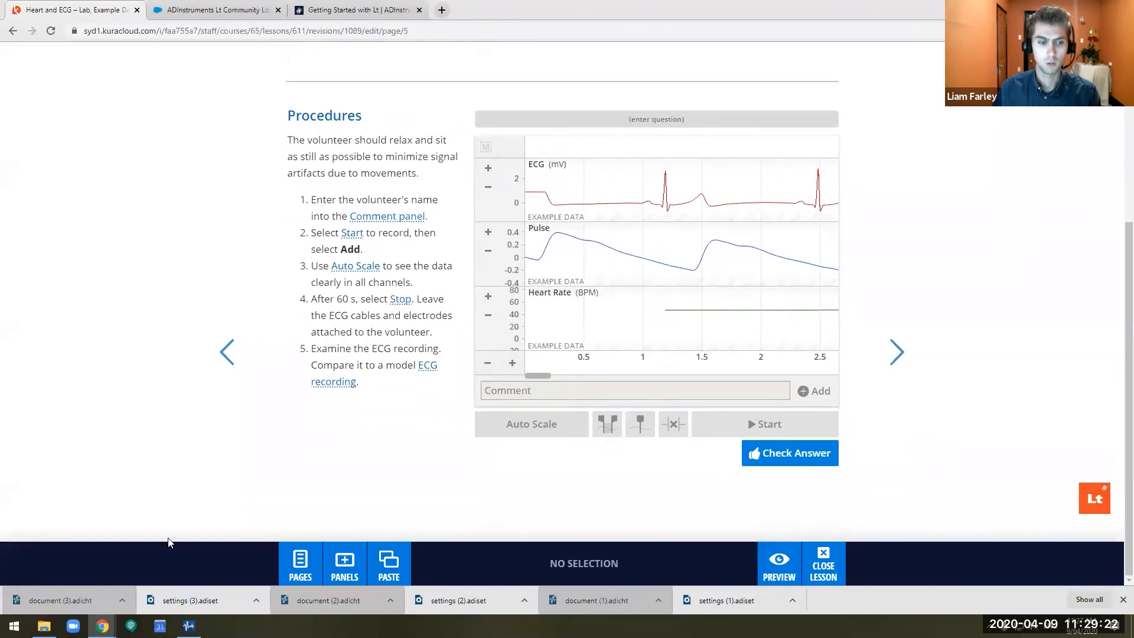
Add the "Demo me this" file from Downloads to the lesson page as a Read-only Data panel below the sampling panel, then delete that panel
left_click(44, 625)
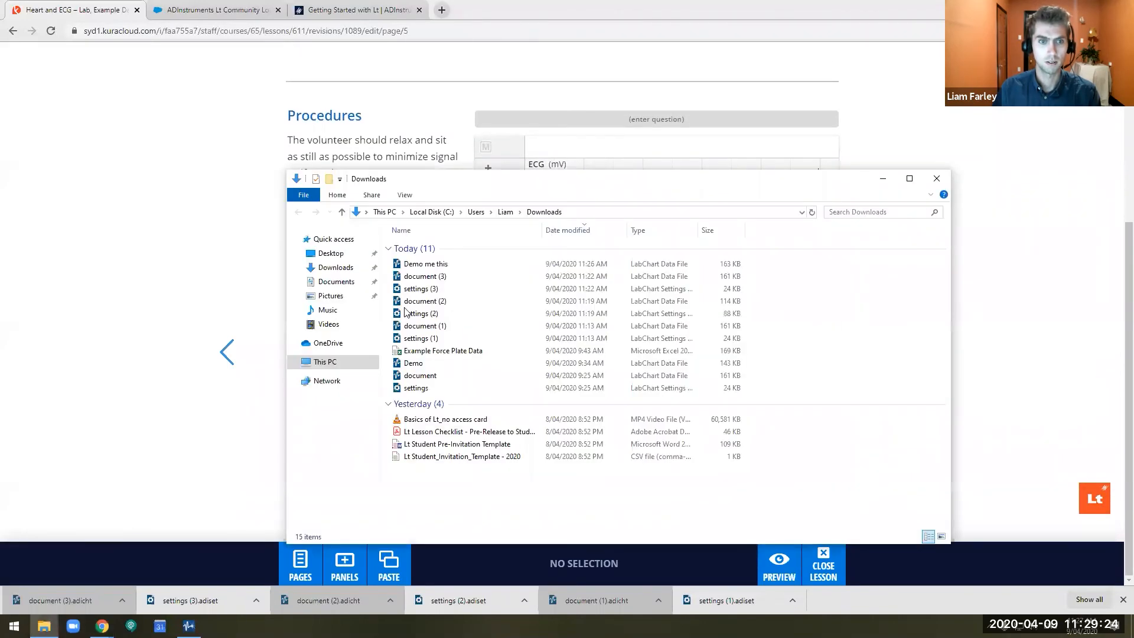
left_click_drag(551, 186, 274, 42)
left_click_drag(164, 126, 612, 486)
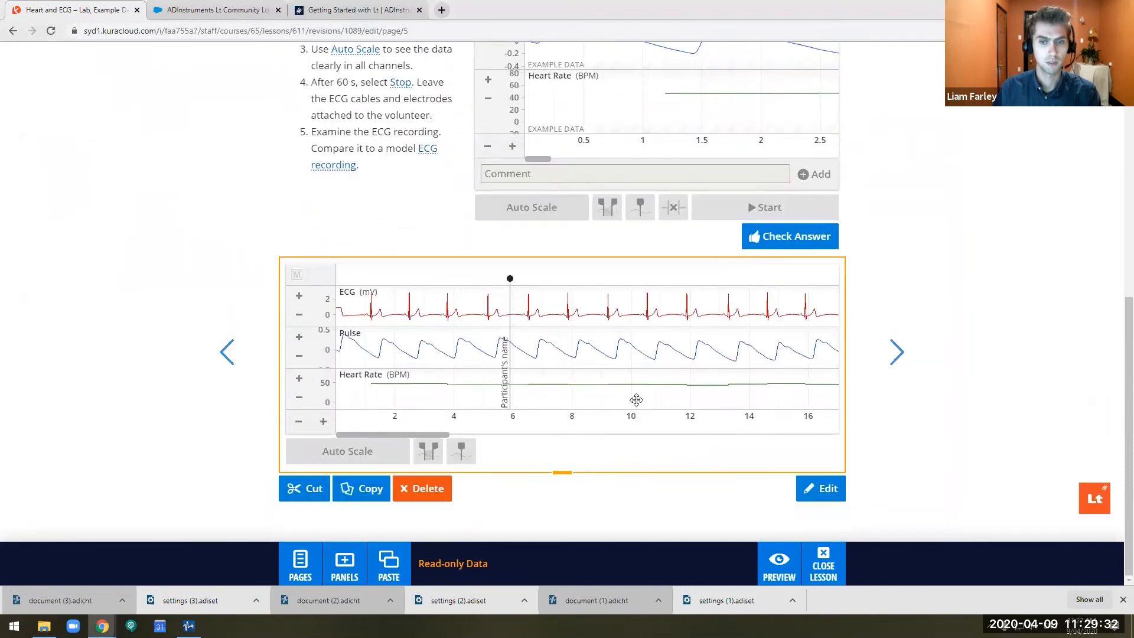
scroll(641, 400, "up", 1)
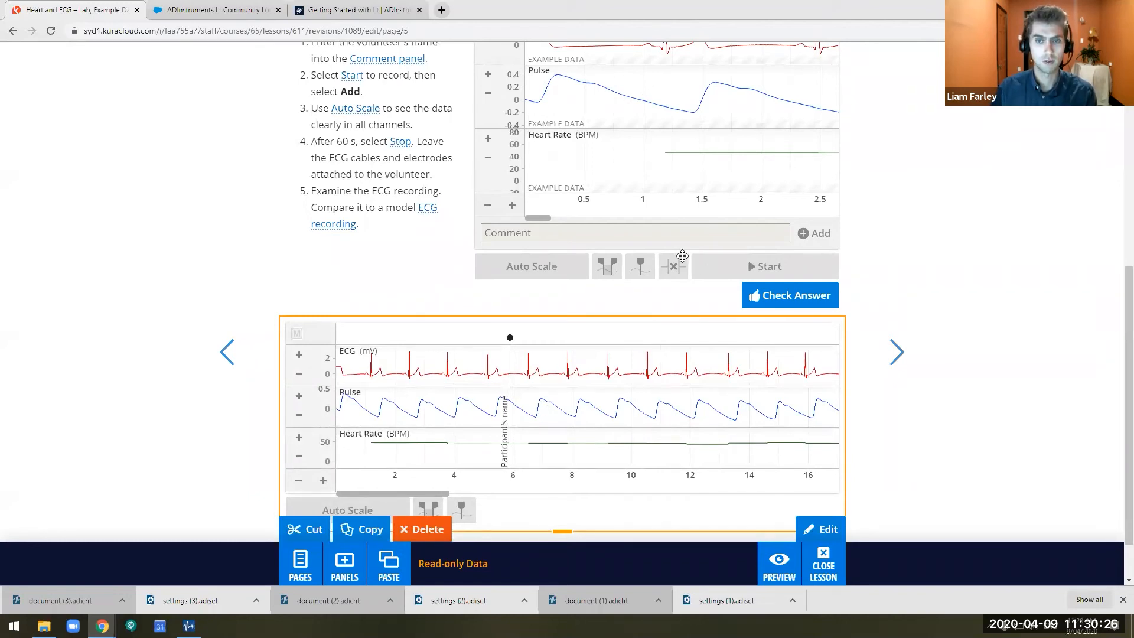
left_click(422, 529)
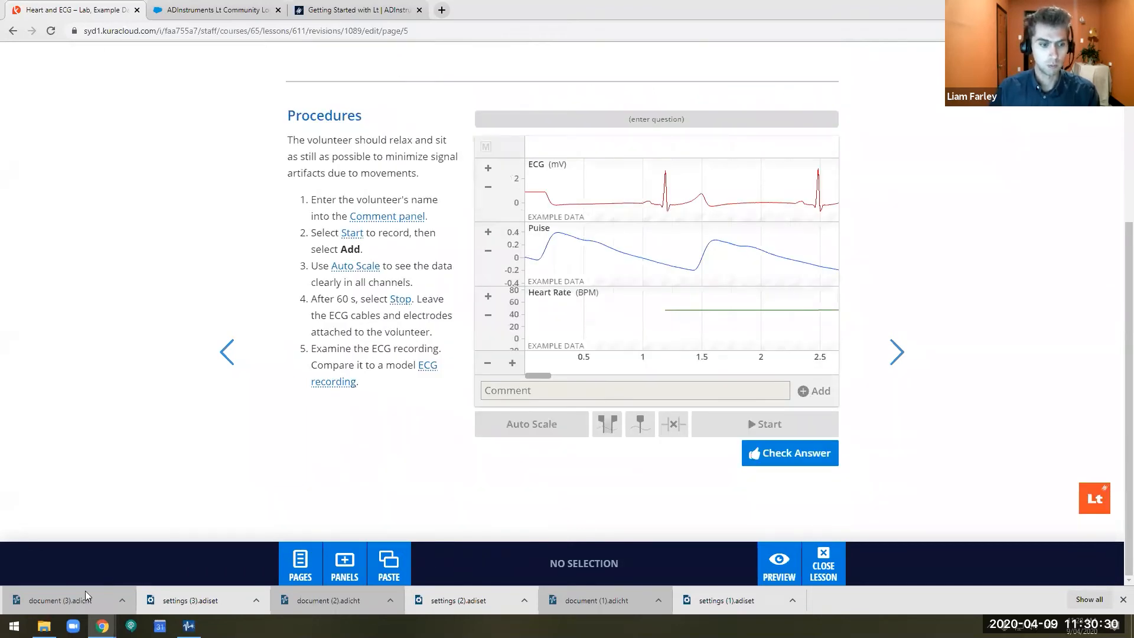
Switch to LabChart and check which file types are offered for saving the recording under Save As
left_click(188, 626)
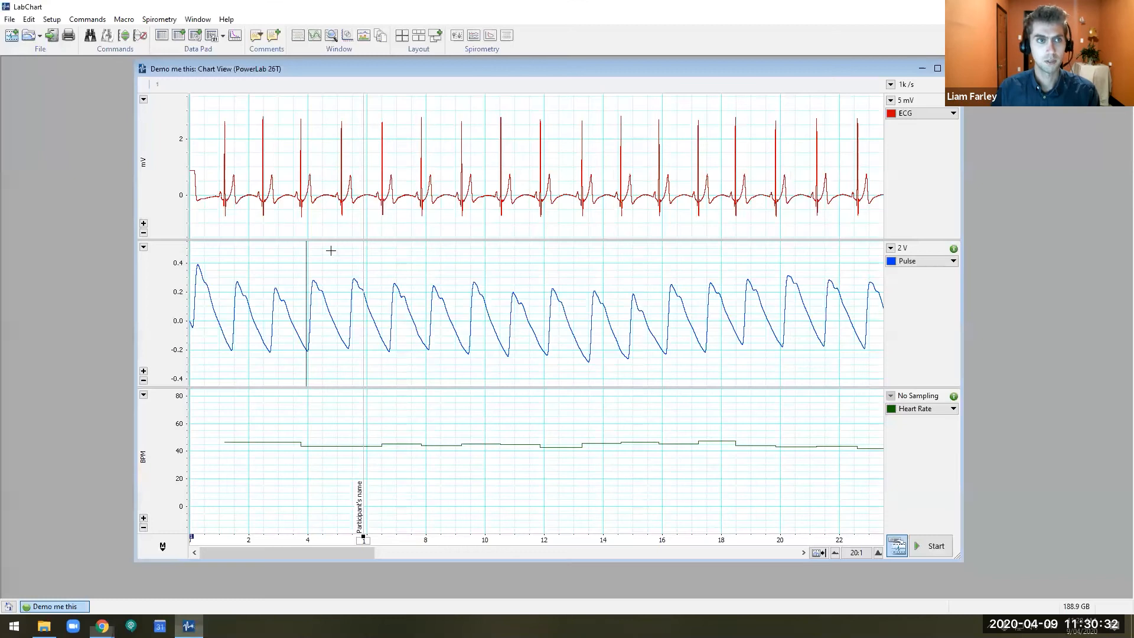
left_click(13, 22)
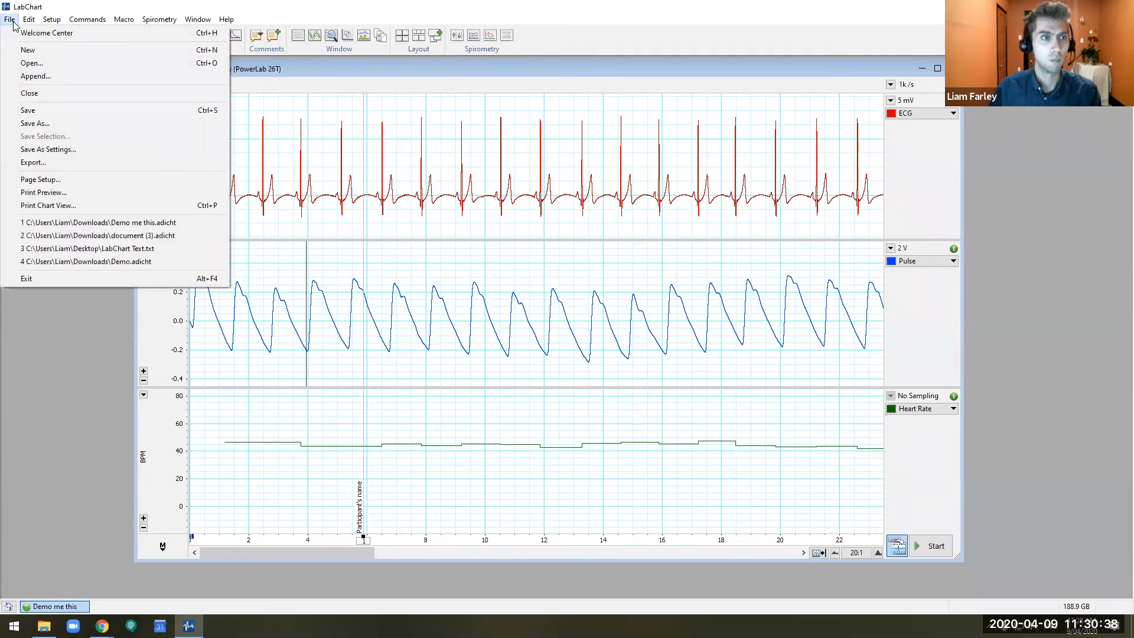
left_click(59, 123)
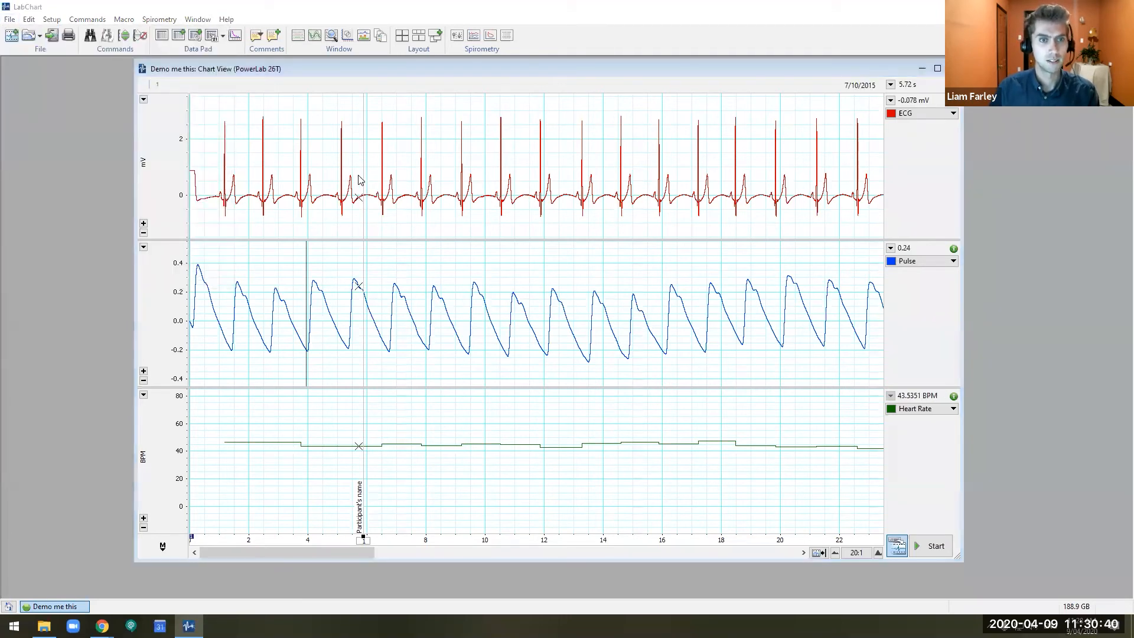
left_click(182, 298)
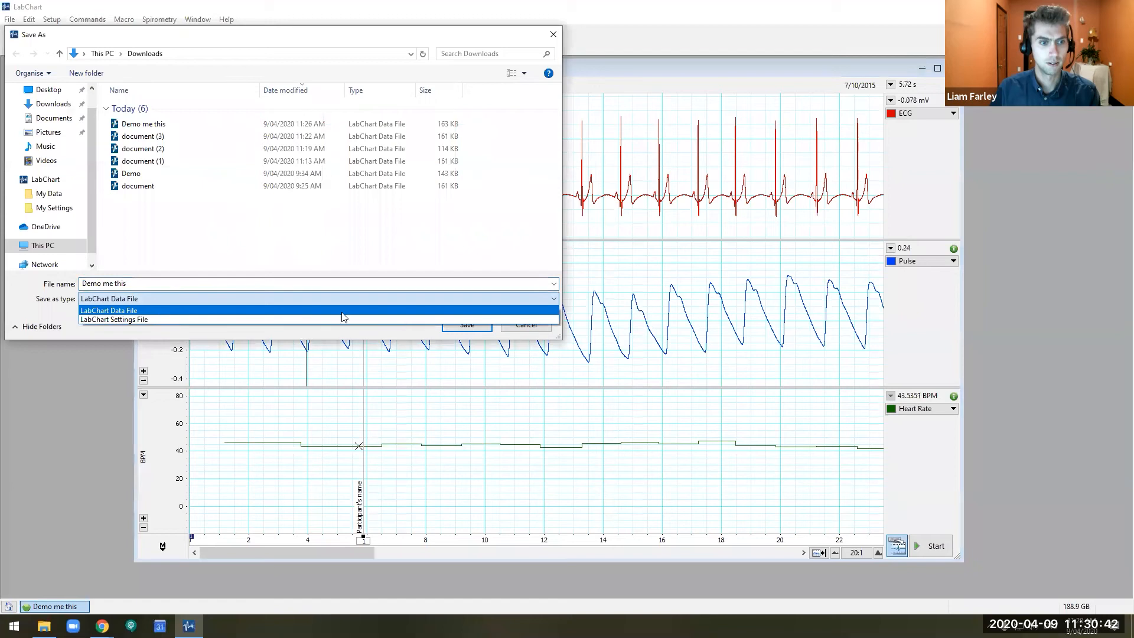
left_click(543, 327)
key("Escape")
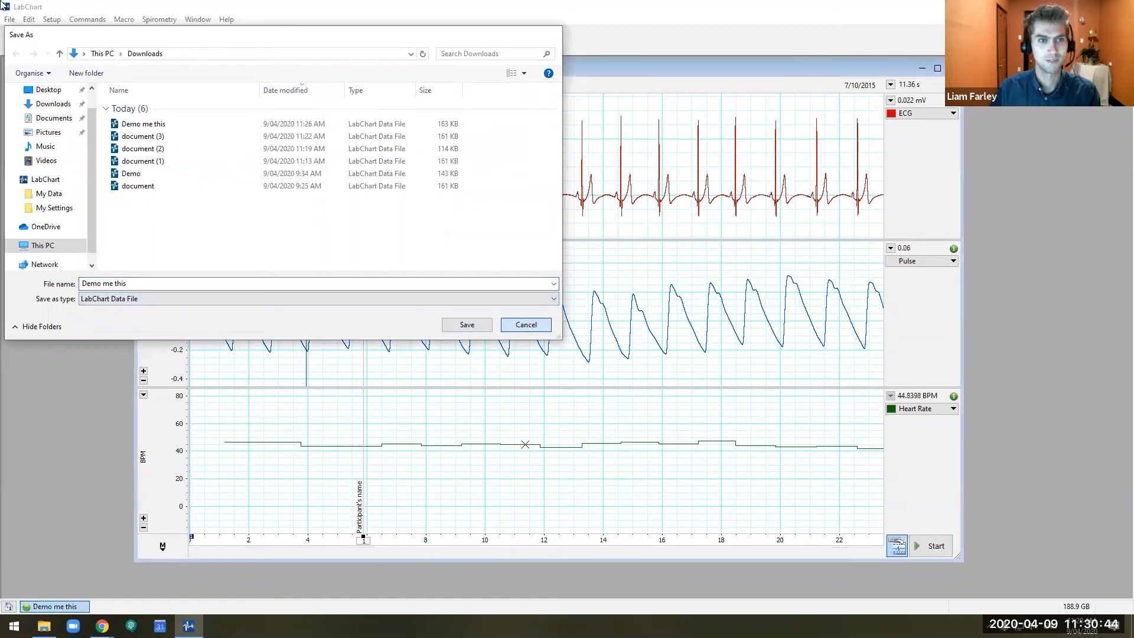
Export the recording to the Desktop as a LabChart Text File named "Demo me this", including block header, time, comments and event markers
left_click(11, 22)
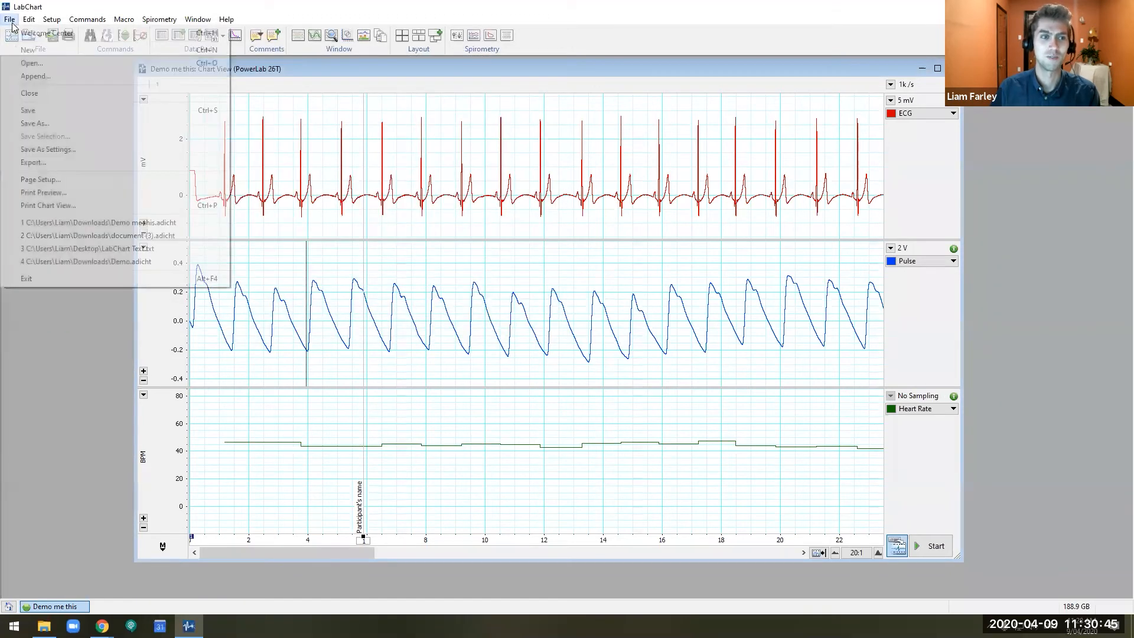
left_click(86, 163)
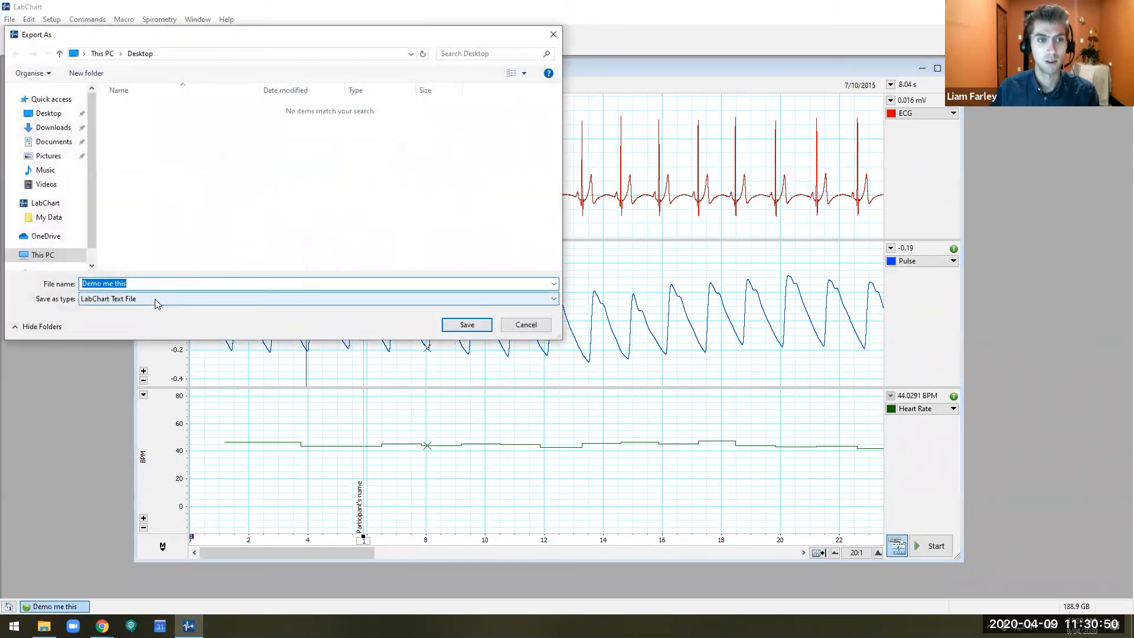
left_click(467, 327)
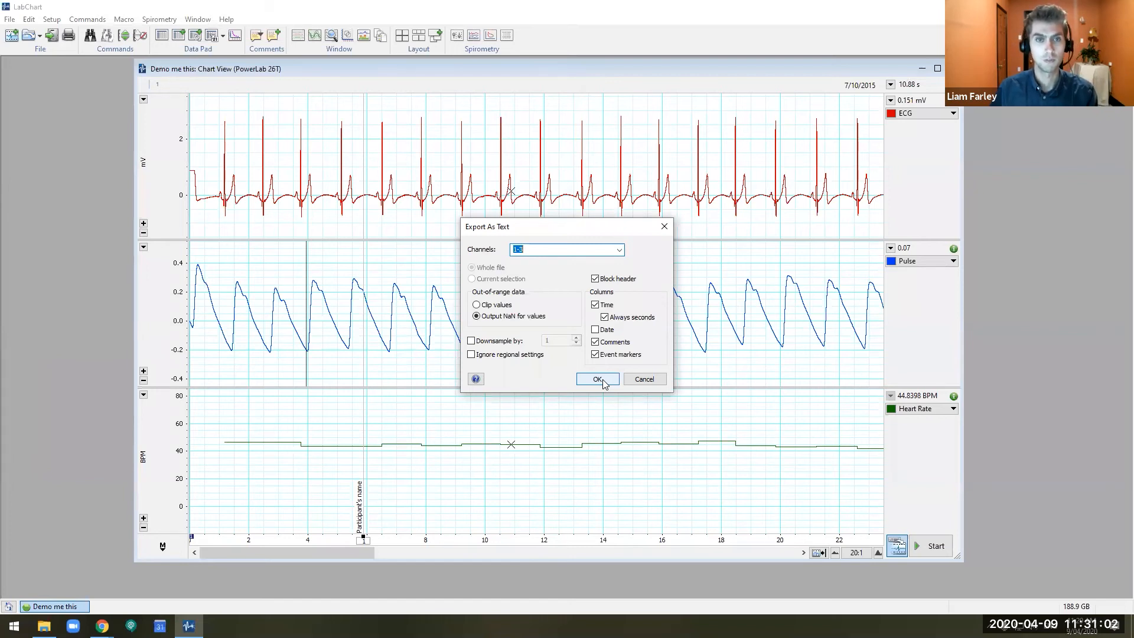
left_click(597, 379)
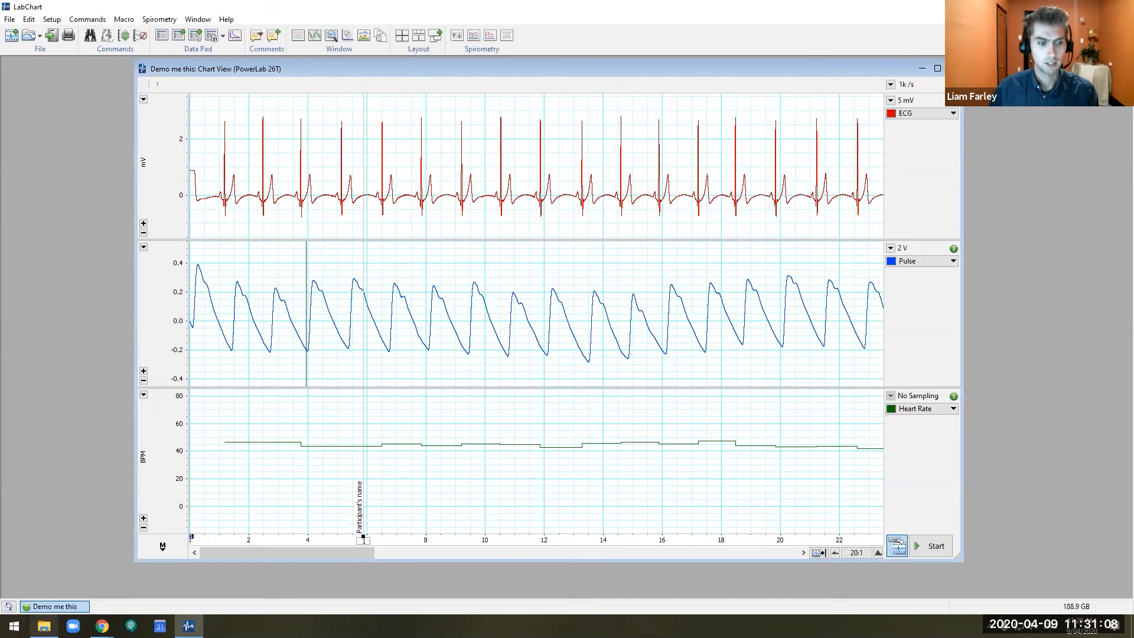
Open the exported "Demo me this" text file from the Desktop, examine its time and ECG value columns, and close it
left_click(44, 626)
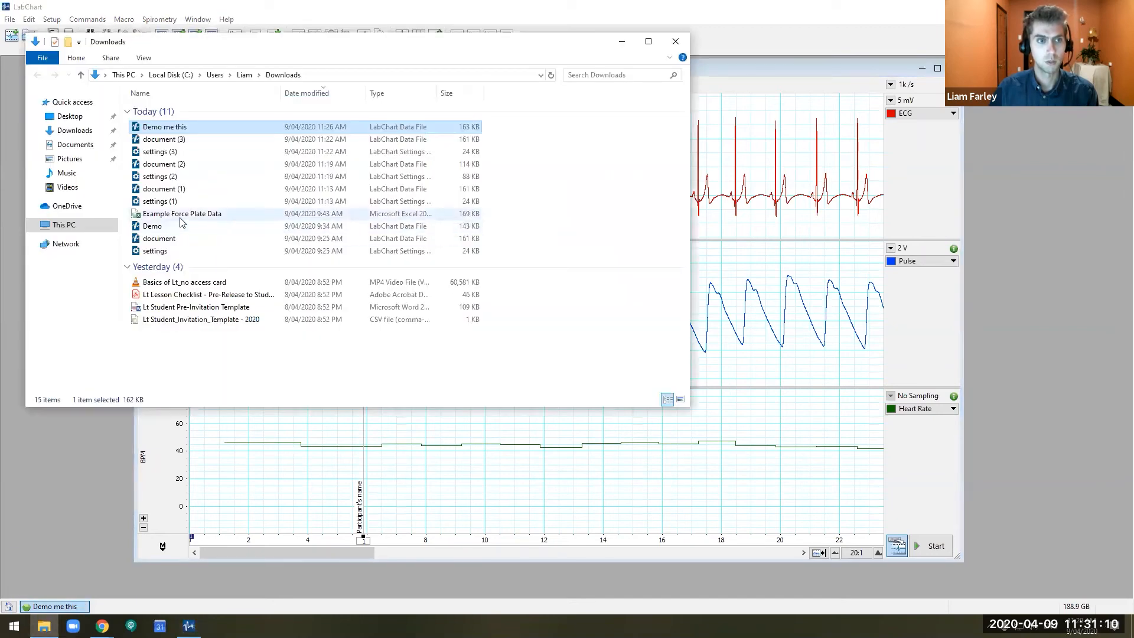
left_click(77, 117)
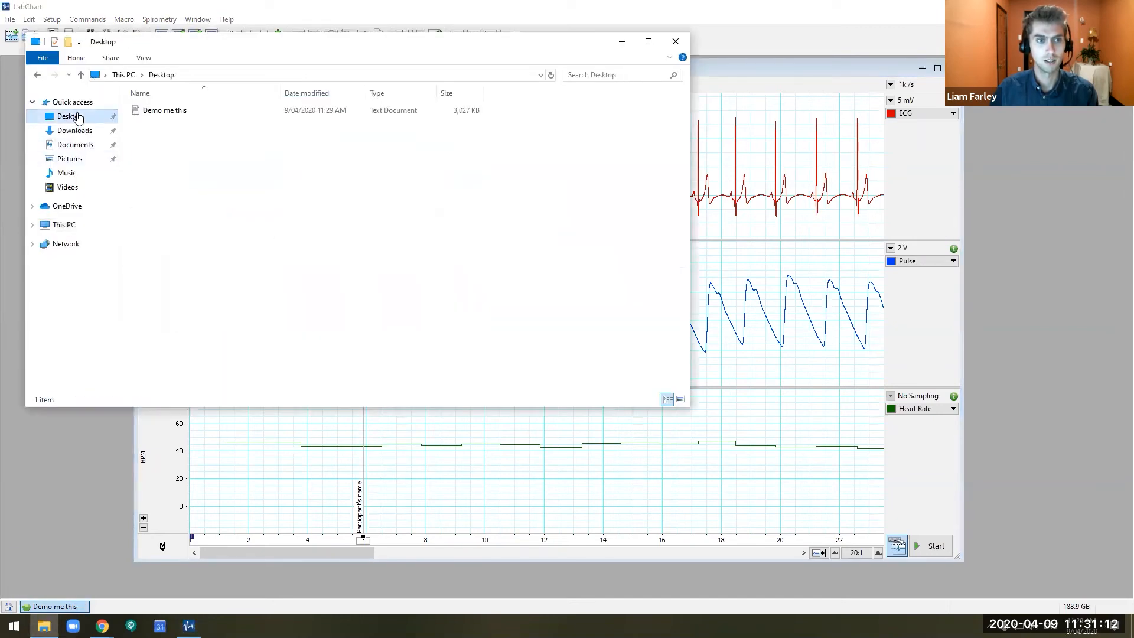
double_click(177, 112)
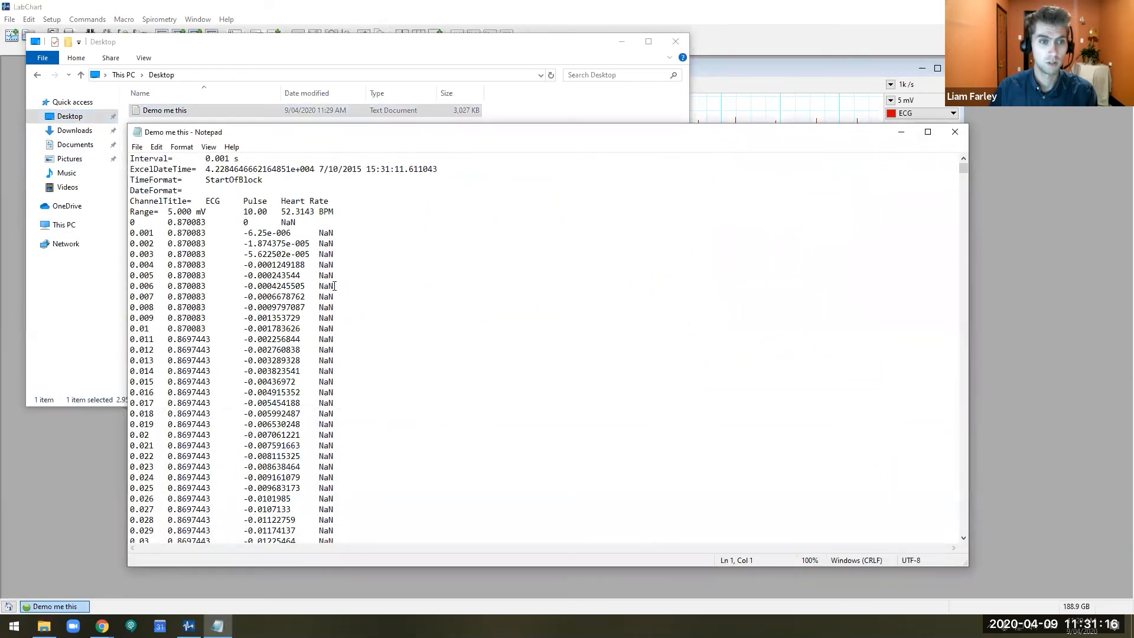
scroll(334, 286, "down", 5)
scroll(271, 267, "up", 5)
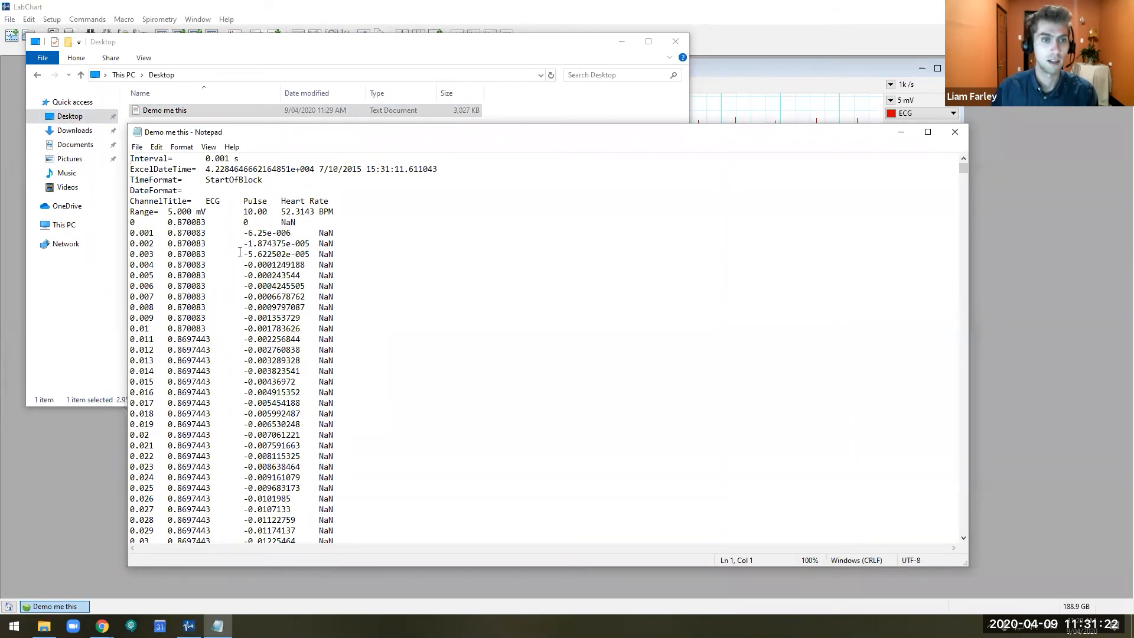
left_click_drag(154, 233, 130, 233)
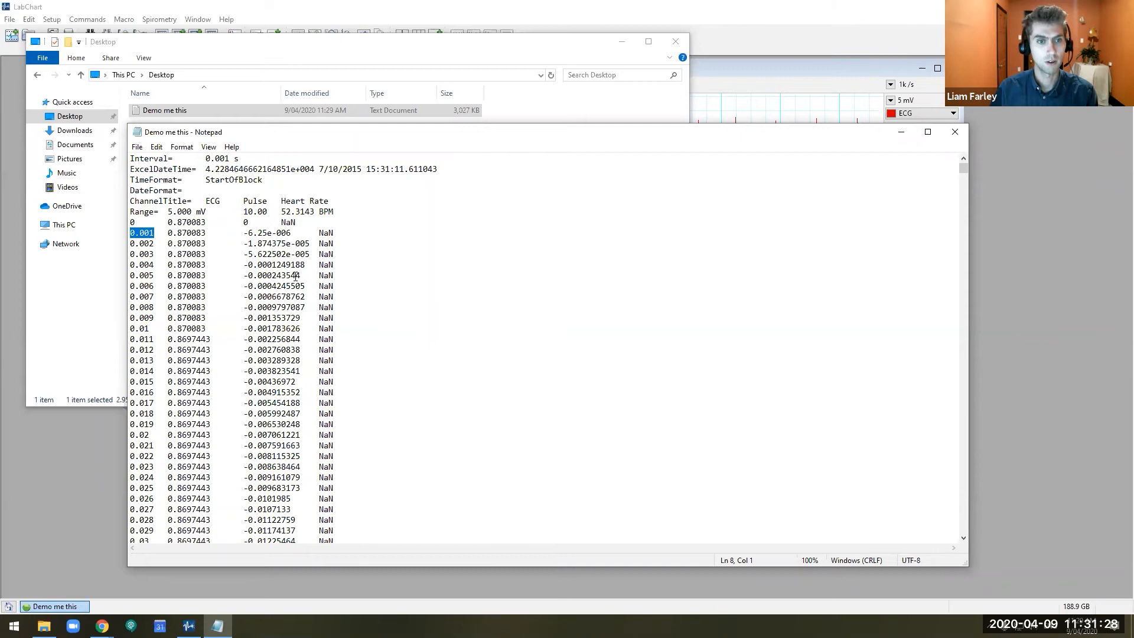
left_click_drag(205, 236, 168, 236)
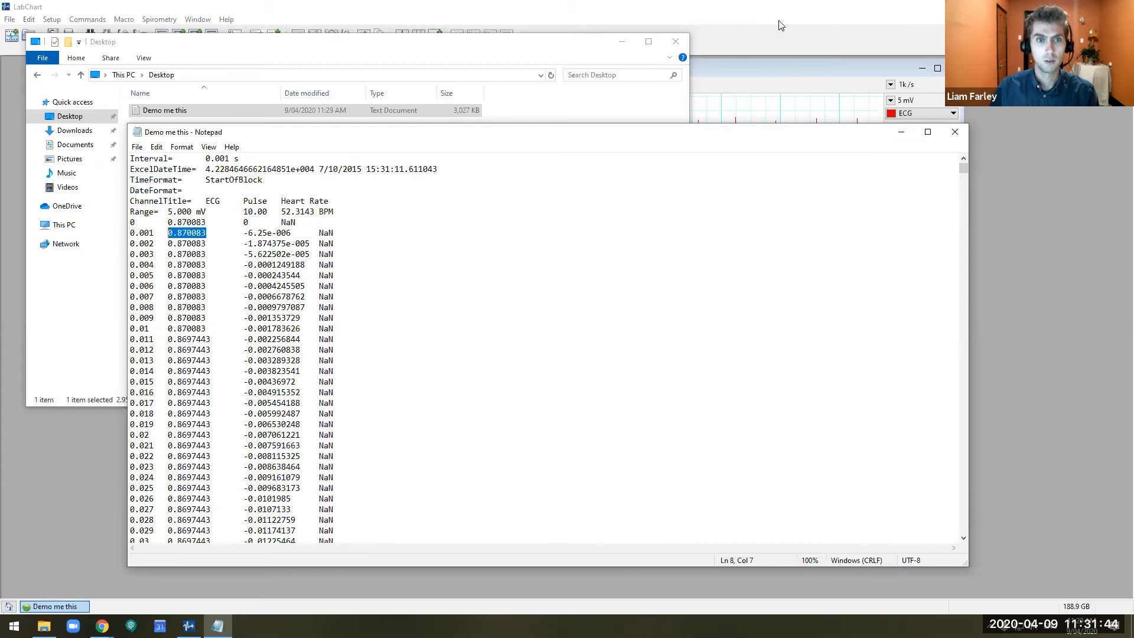
left_click(951, 135)
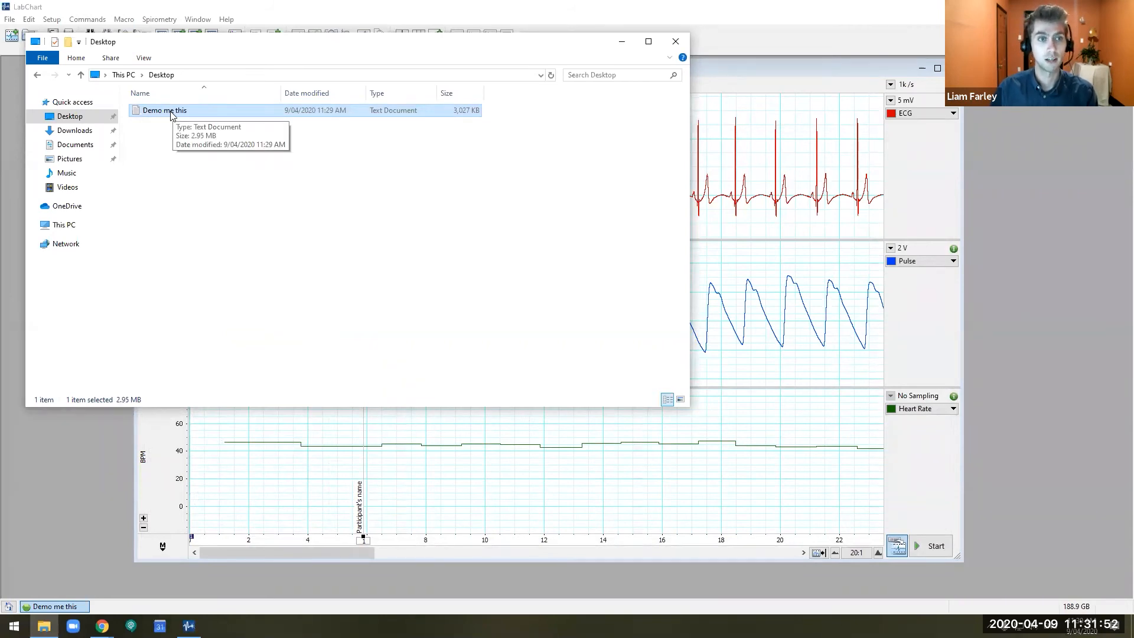
Open the exported "Demo me this" text file in LabChart with times in the first column and Tab as the data delimiter
right_click(161, 112)
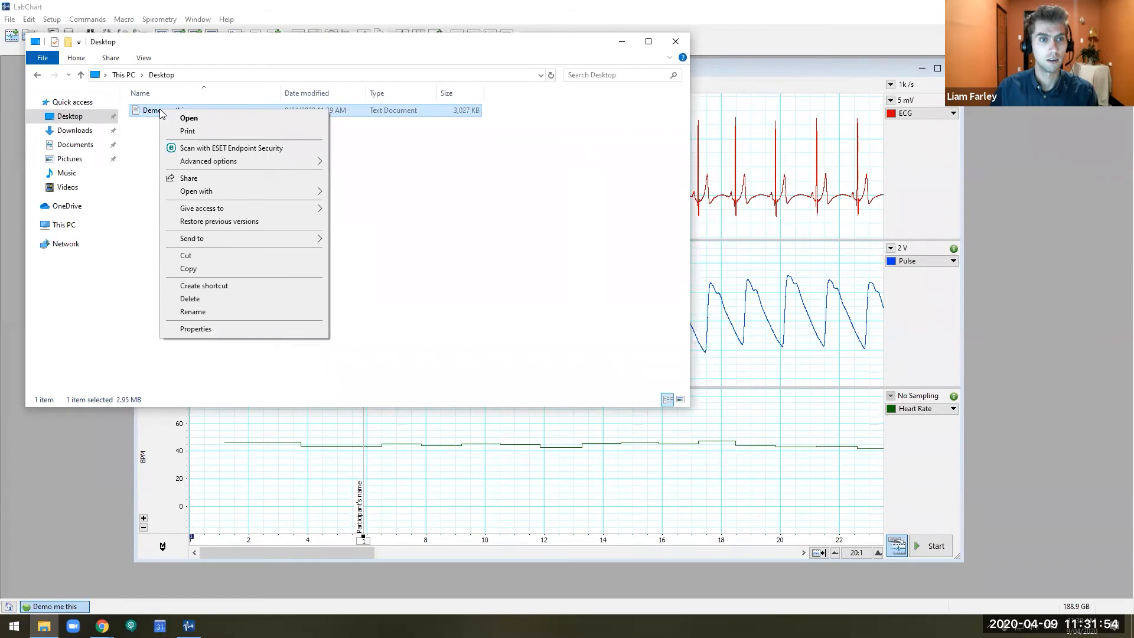
mouse_move(290, 198)
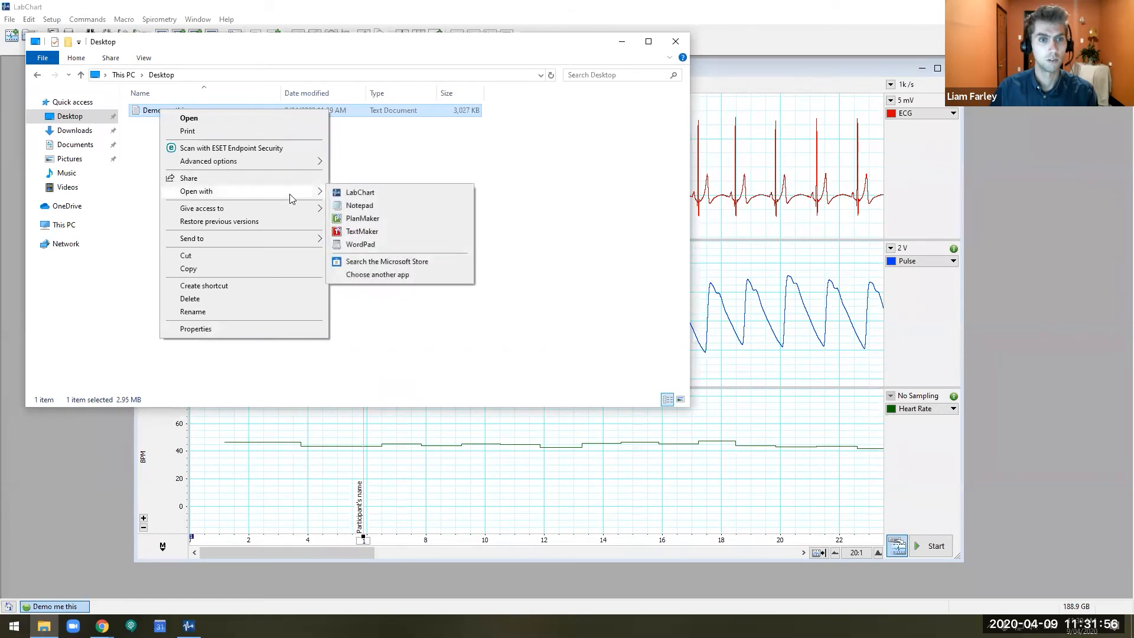
left_click(363, 194)
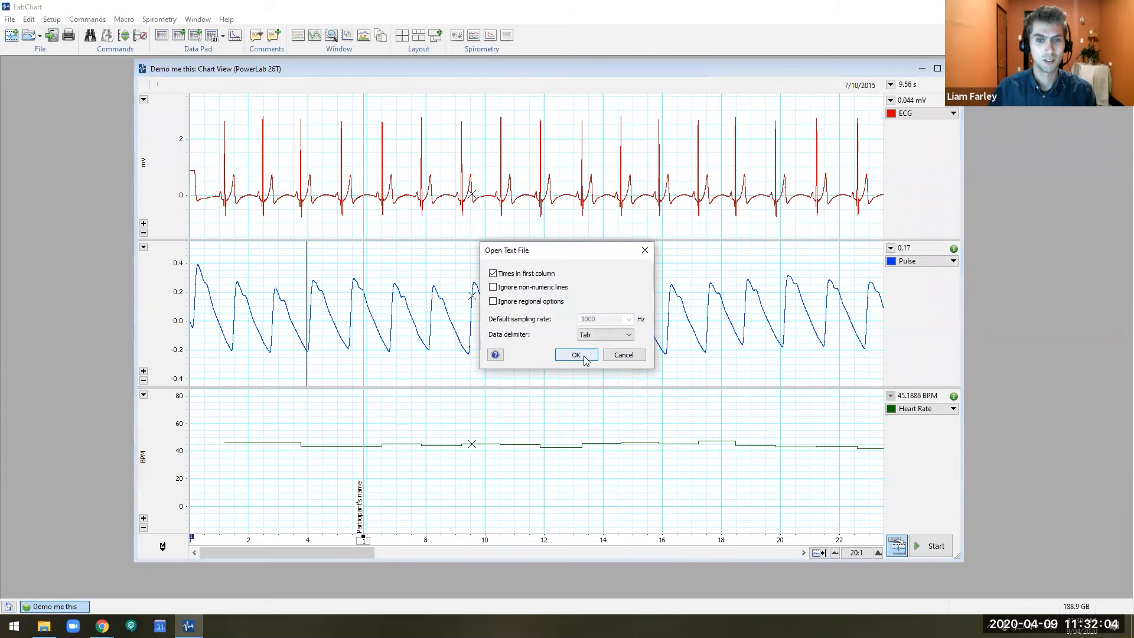
left_click(584, 358)
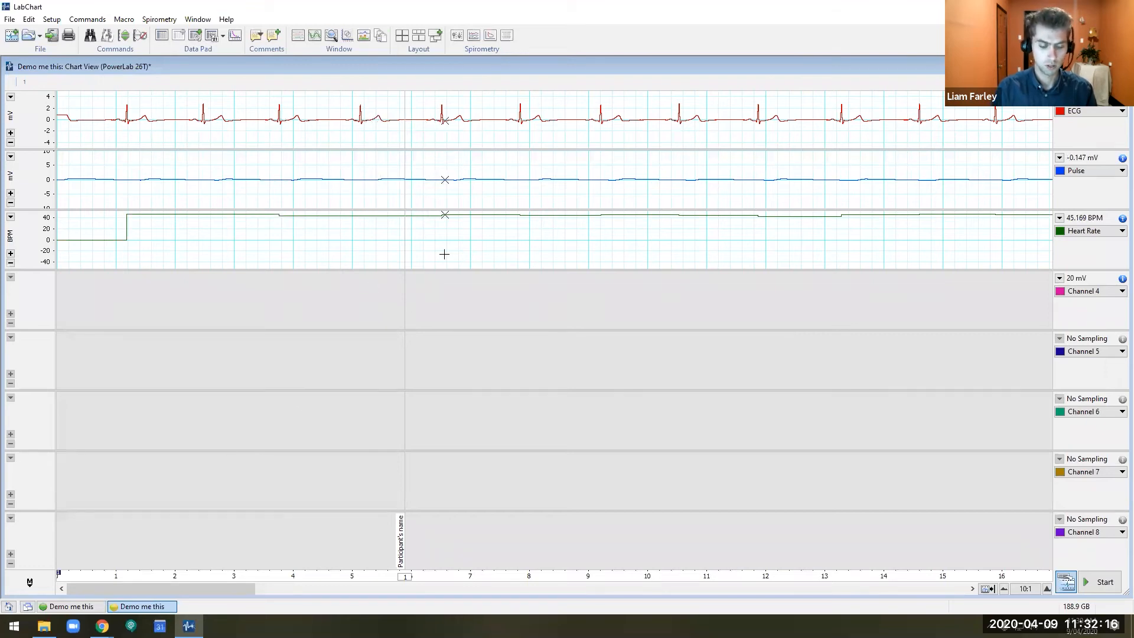
Set the imported recording's number of channels to 3 in Channel Settings
key("ctrl+y")
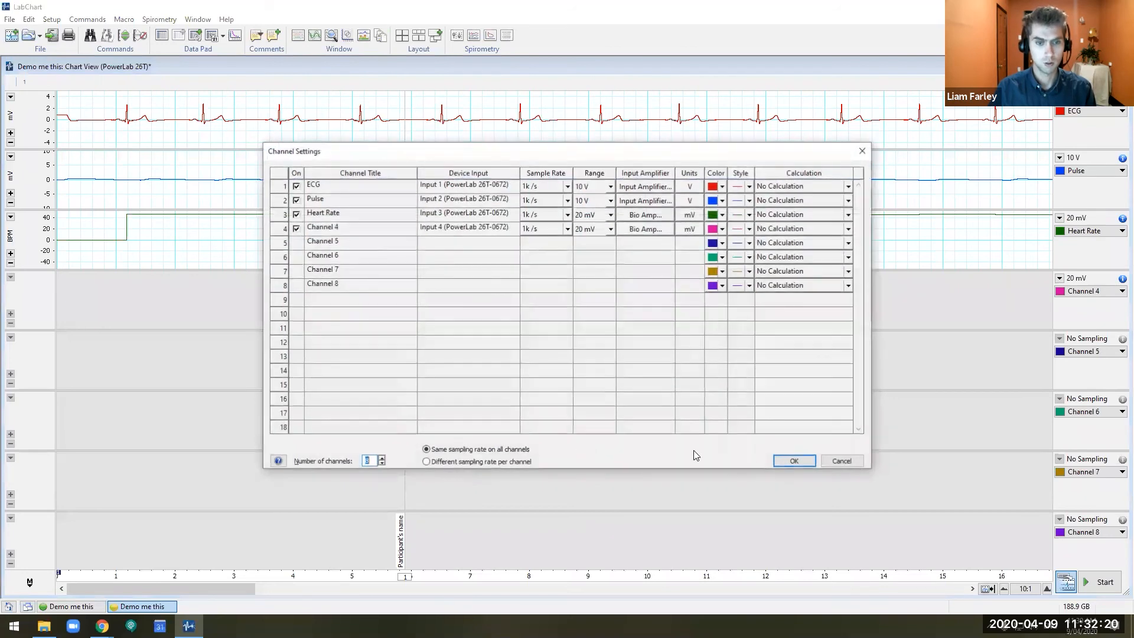
type("3")
left_click(802, 464)
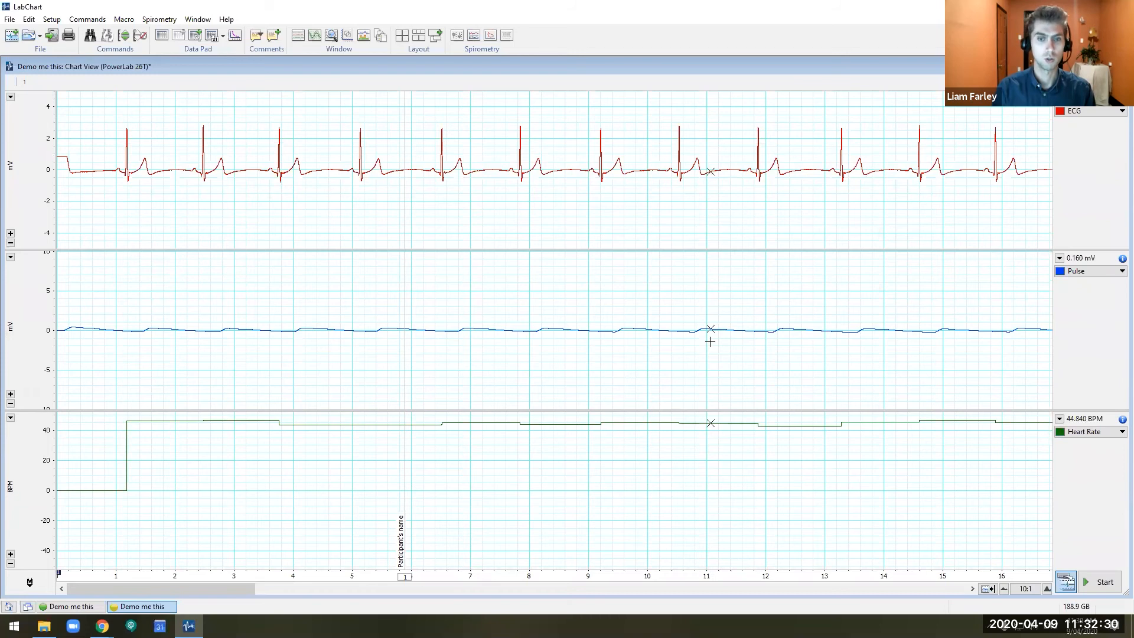
Compress the chart's time axis to 50:1 and widen the Heart Rate channel's vertical scale to -200 to 200 BPM
left_click(1005, 589)
left_click(1005, 589)
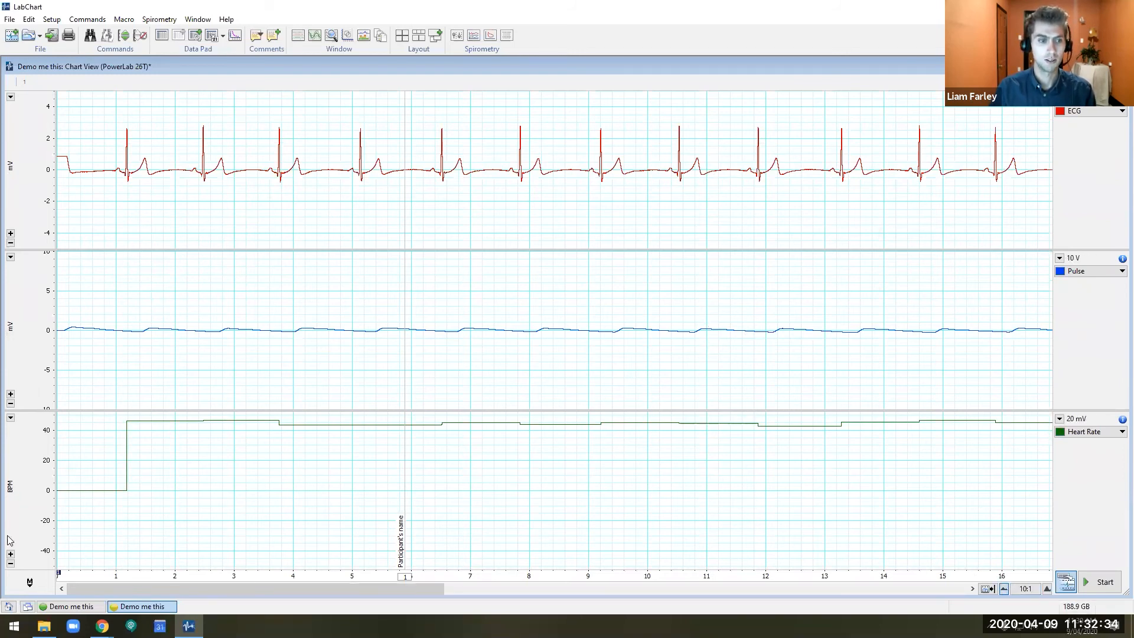
left_click(10, 564)
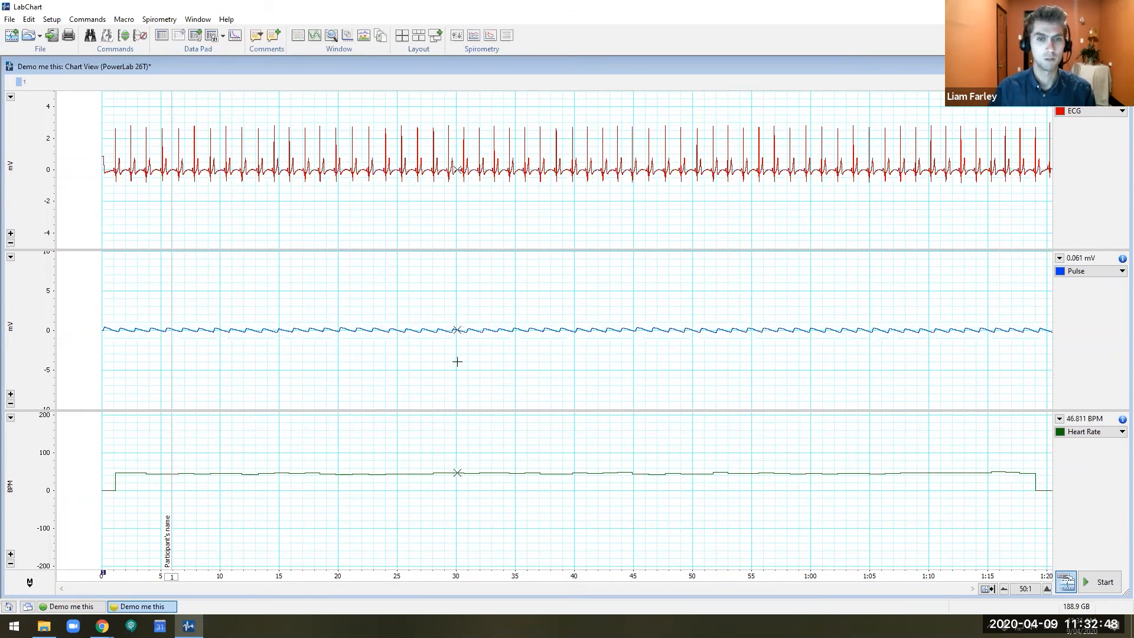
left_click(10, 19)
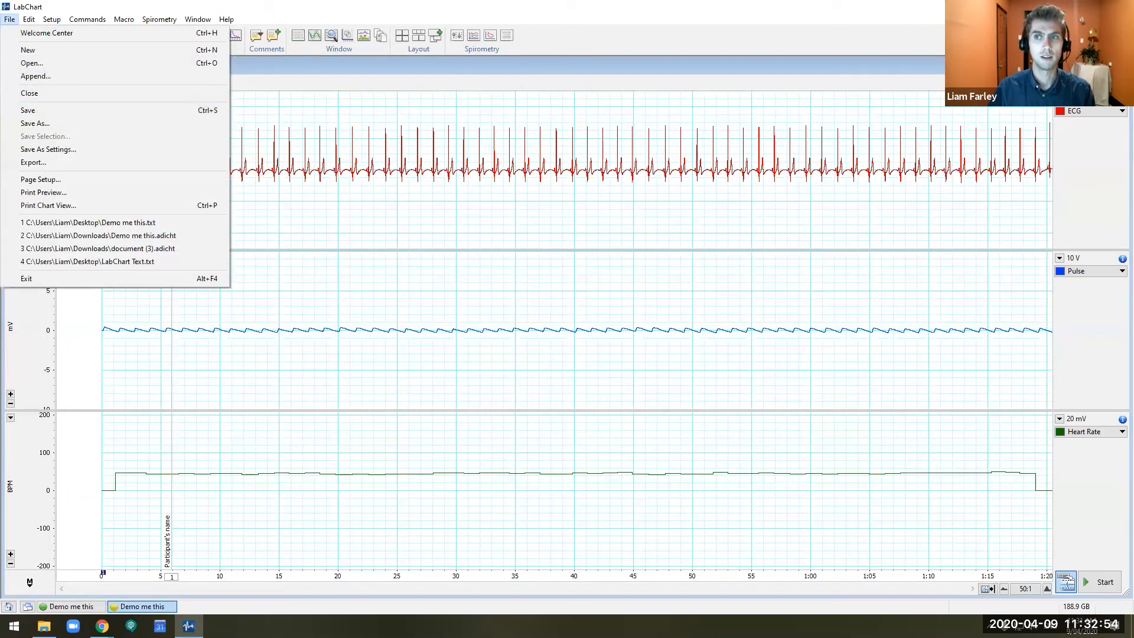
left_click(862, 18)
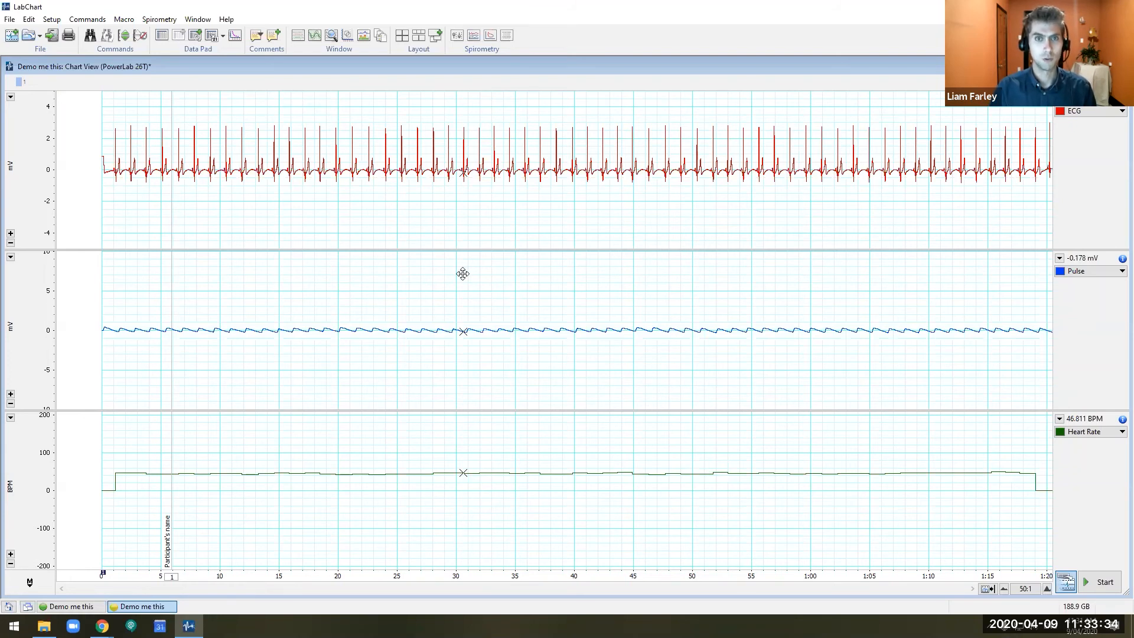
key("alt+Tab")
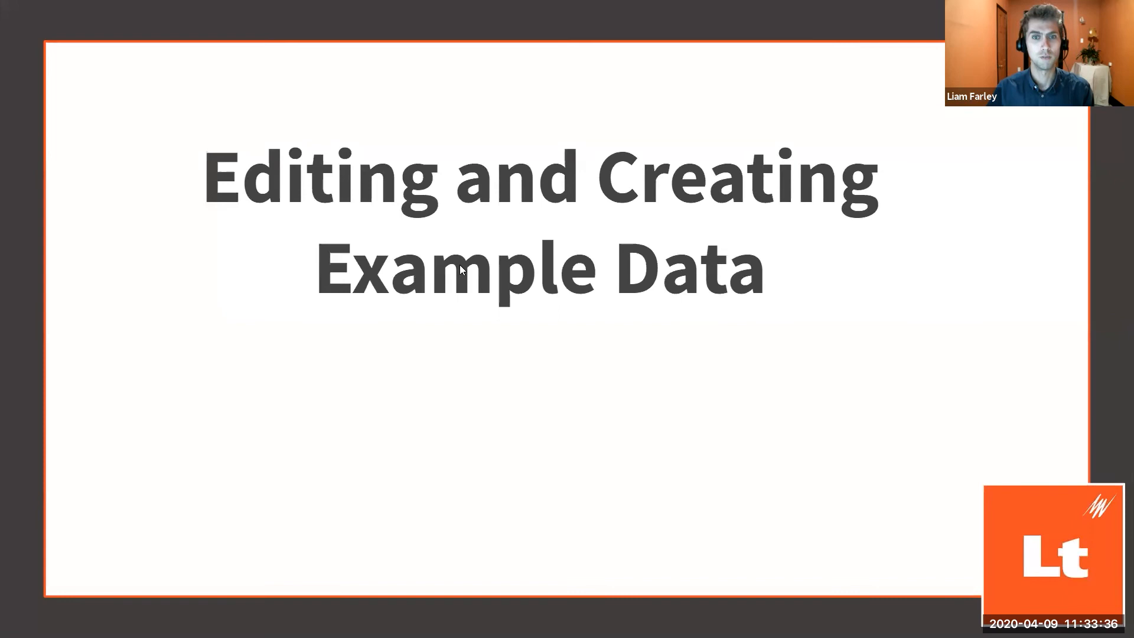
key("Right")
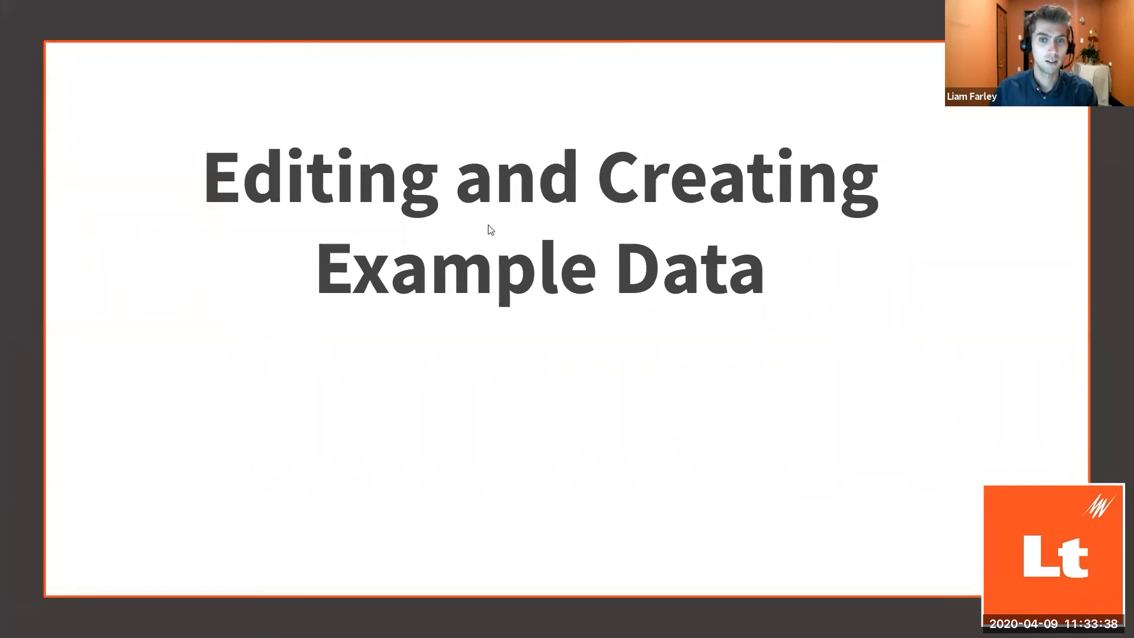
key("Right")
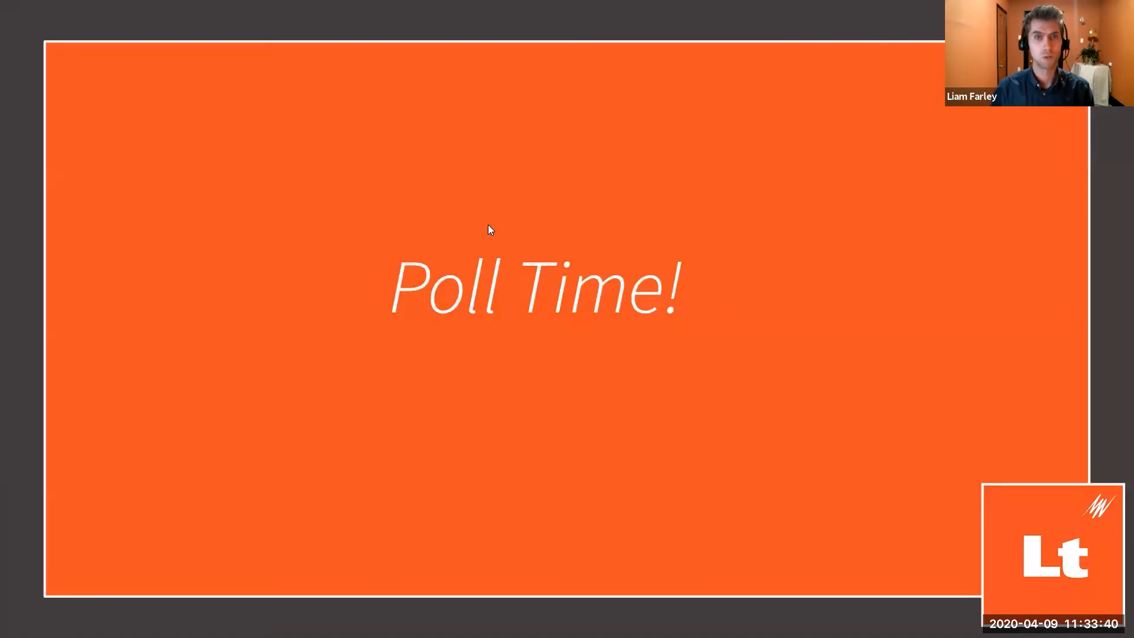
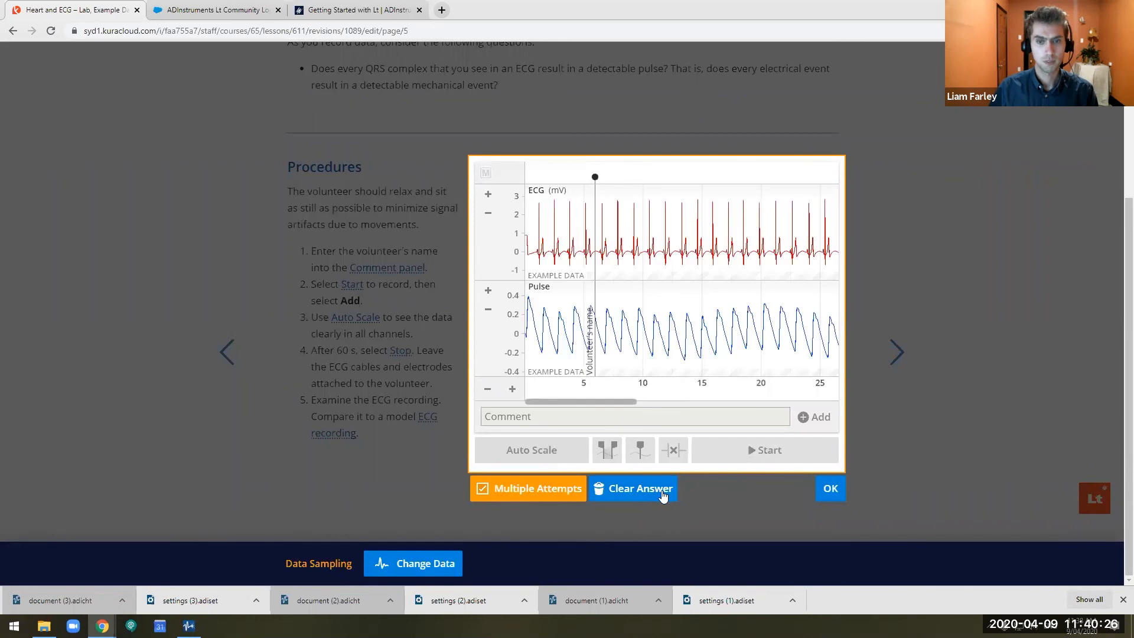
Accept the Data Sampling panel's example answer, set the panel to No Assessment, and finish editing it
left_click(812, 492)
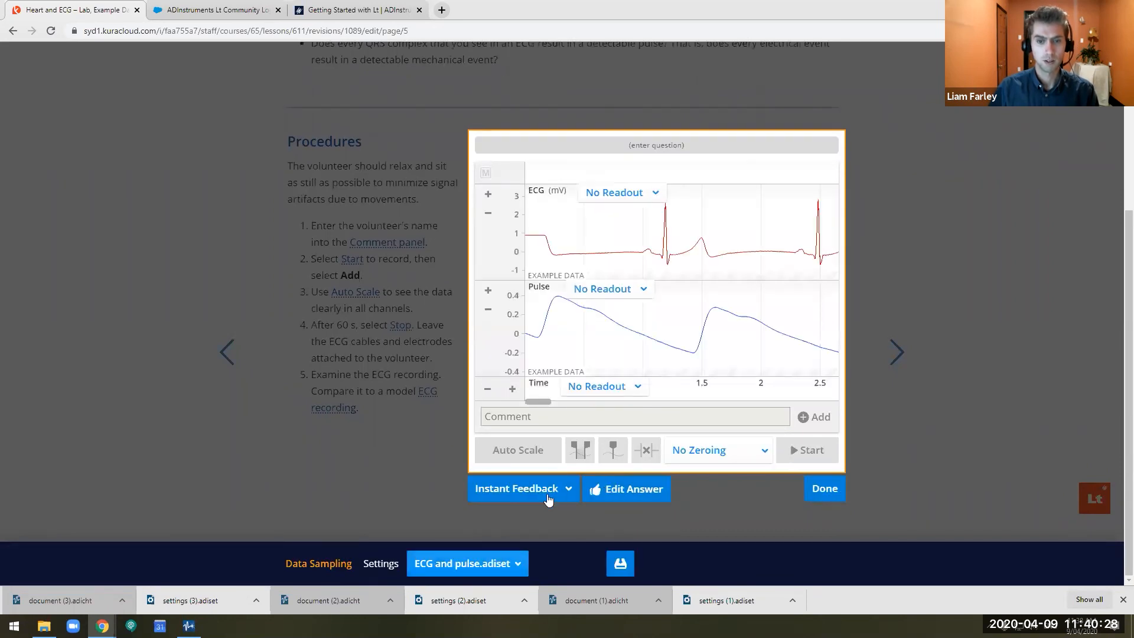
left_click(549, 492)
left_click(552, 447)
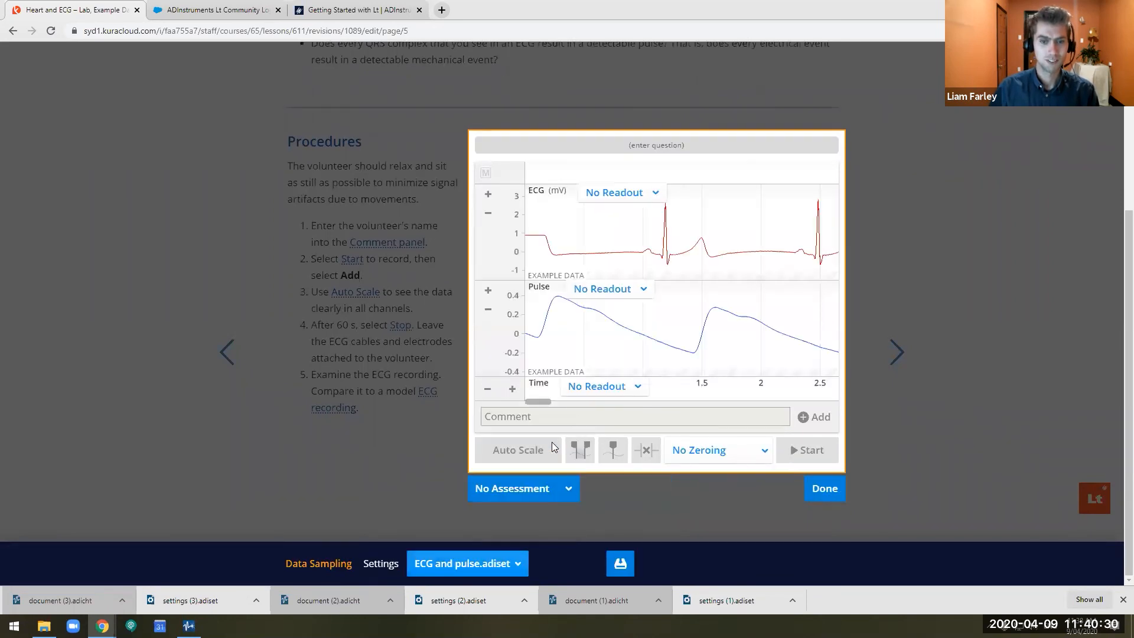
left_click(829, 493)
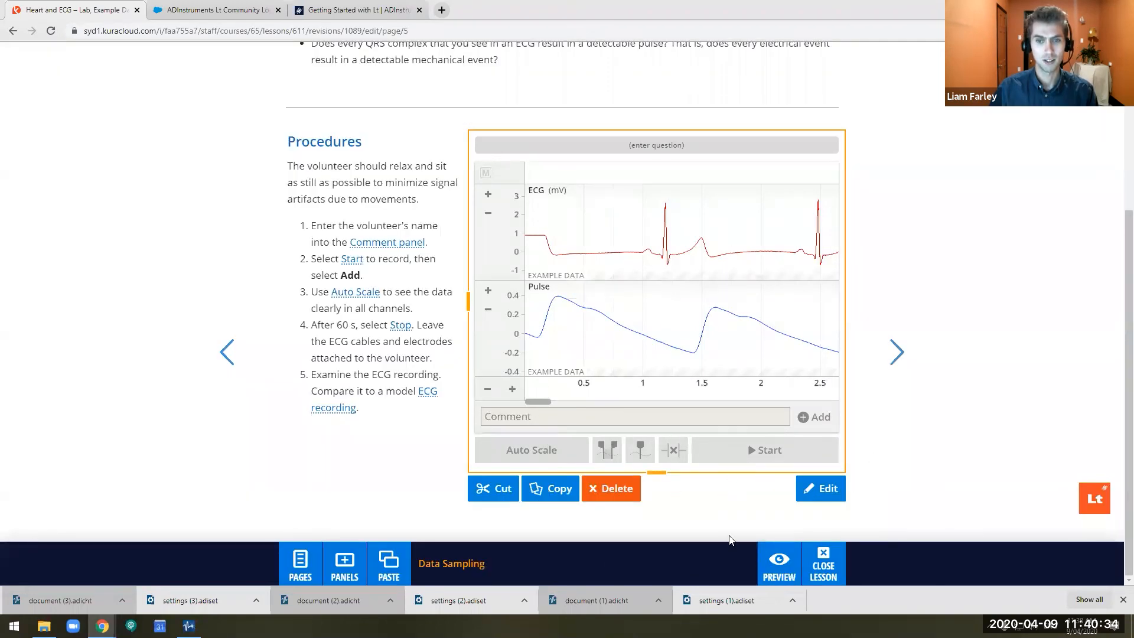
left_click(720, 509)
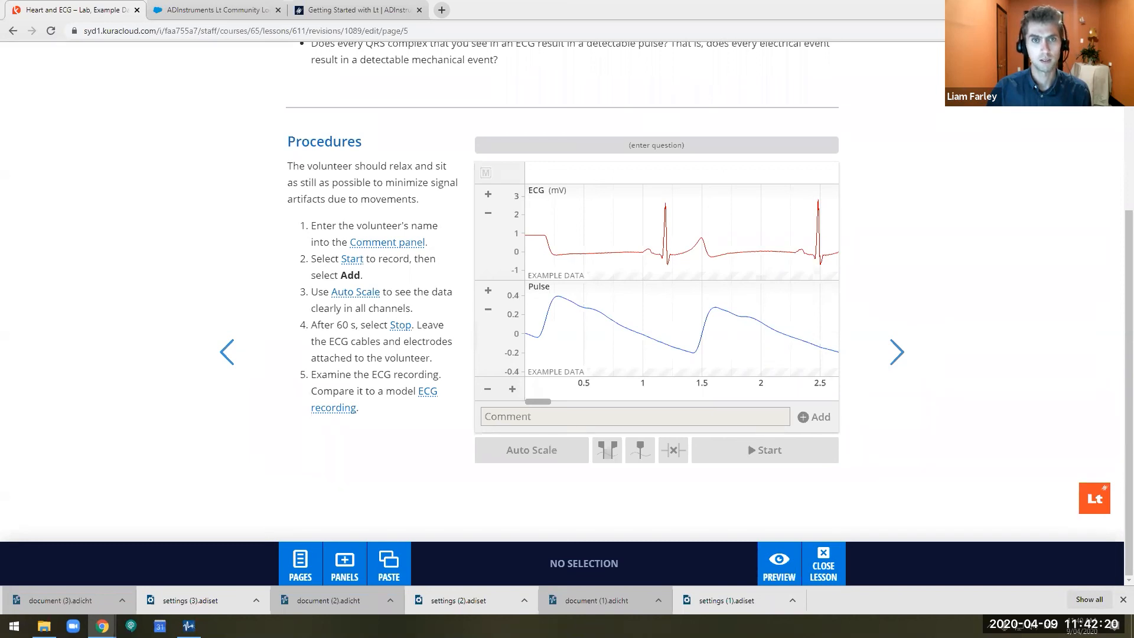
View the Getting Started with Lt help page and return to the Heart and ECG lesson
left_click(356, 10)
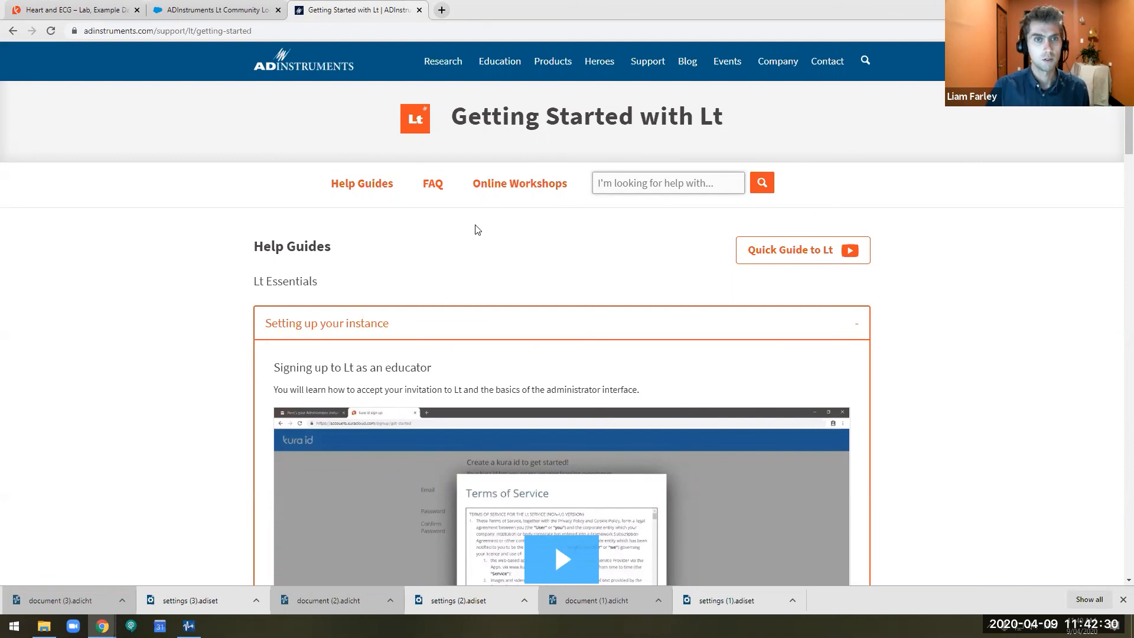
left_click(102, 15)
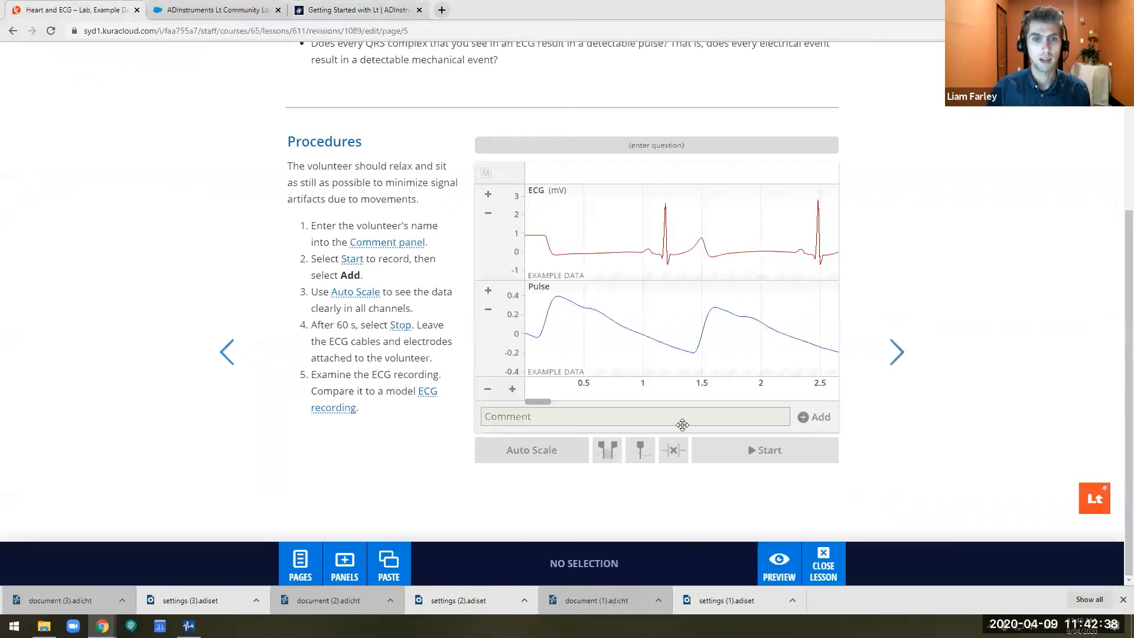
Preview the lesson page, examine the Comment panel help and its demonstration clip, and return to editing
left_click(779, 558)
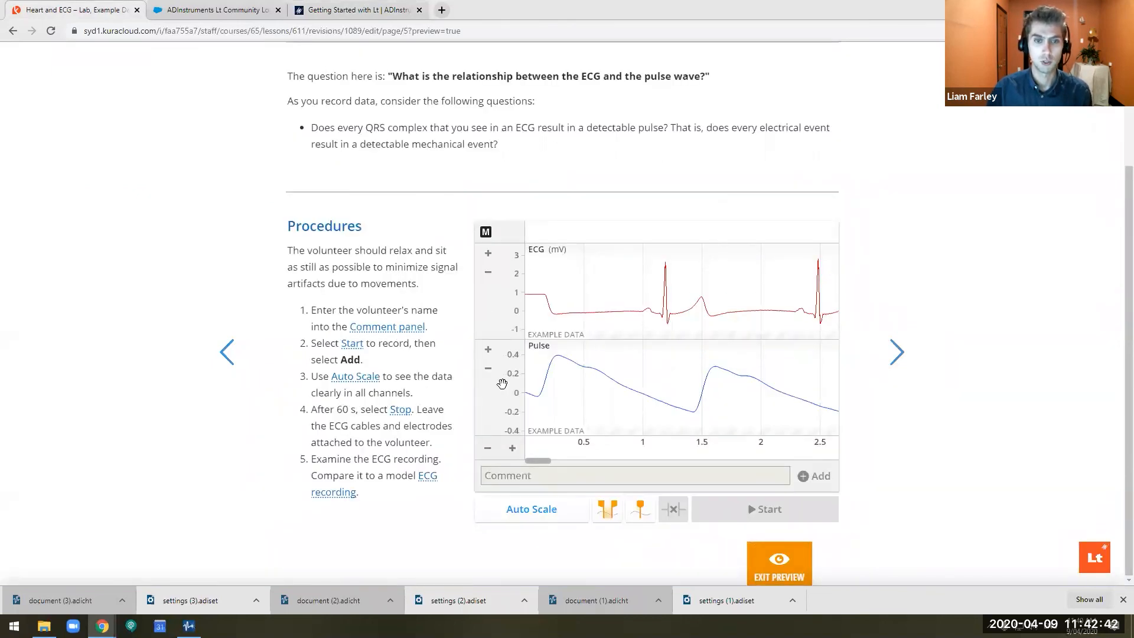
left_click(408, 332)
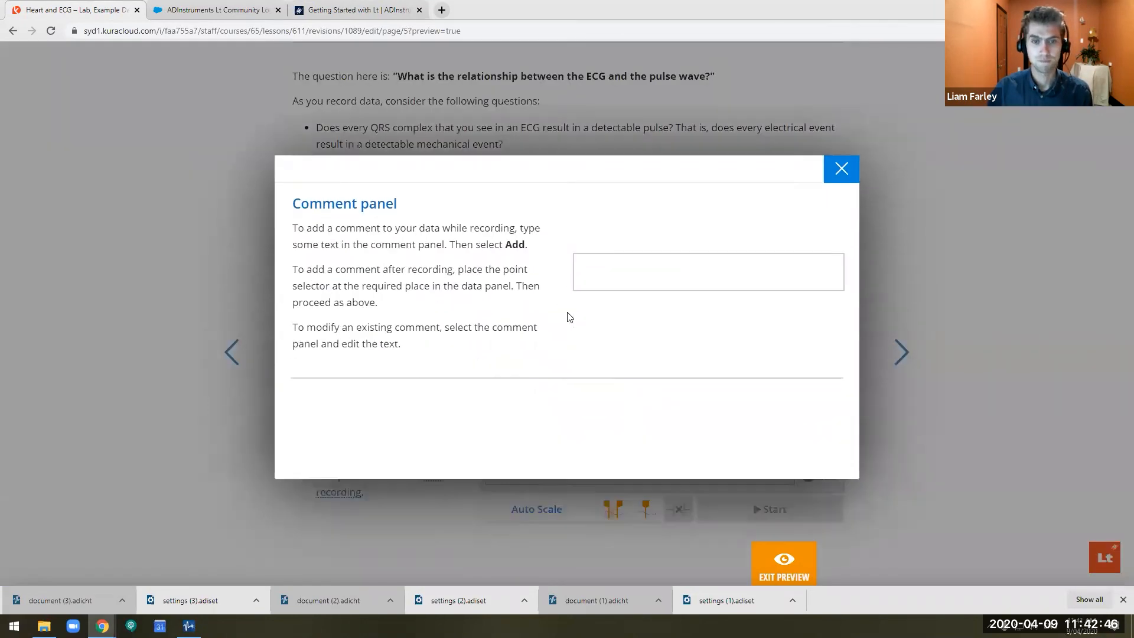
scroll(567, 313, "down", 3)
left_click(579, 383)
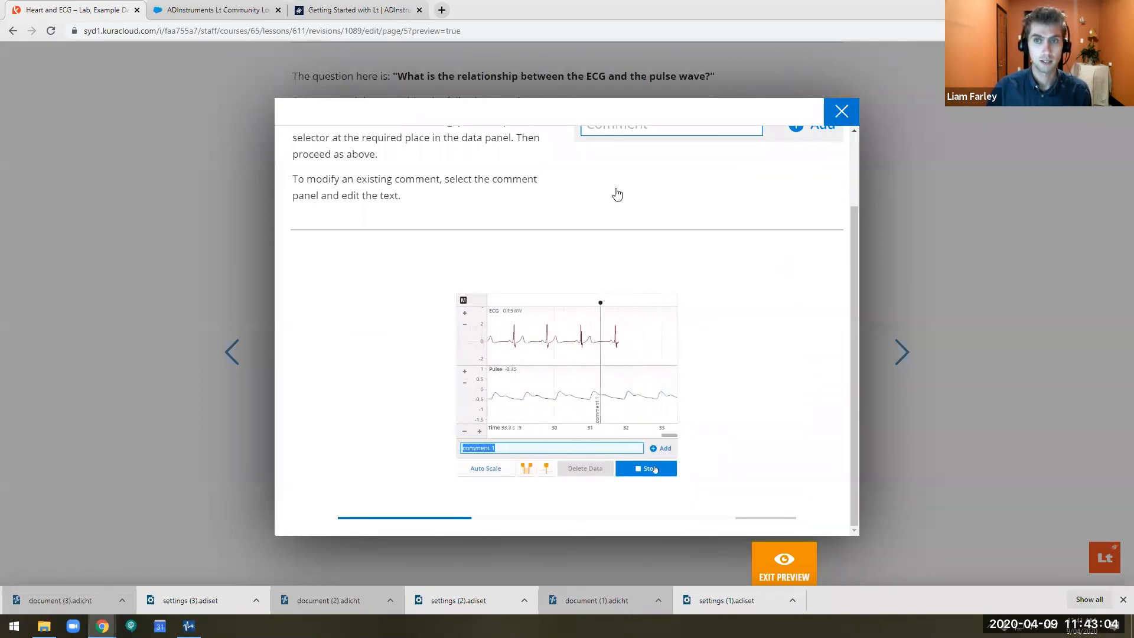
left_click(842, 111)
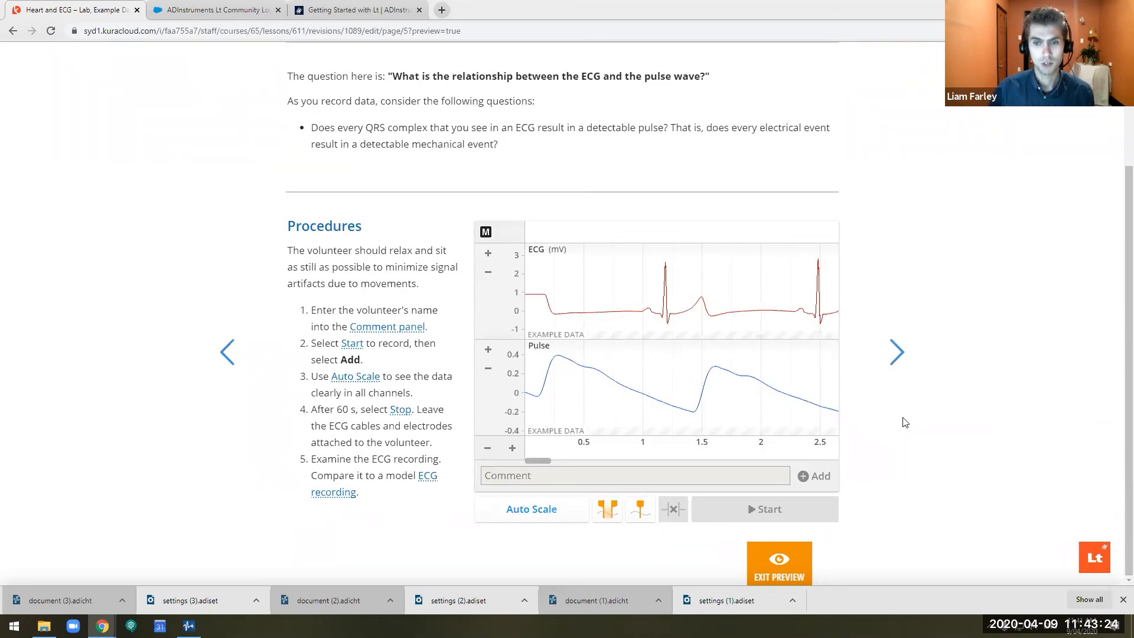
left_click(779, 561)
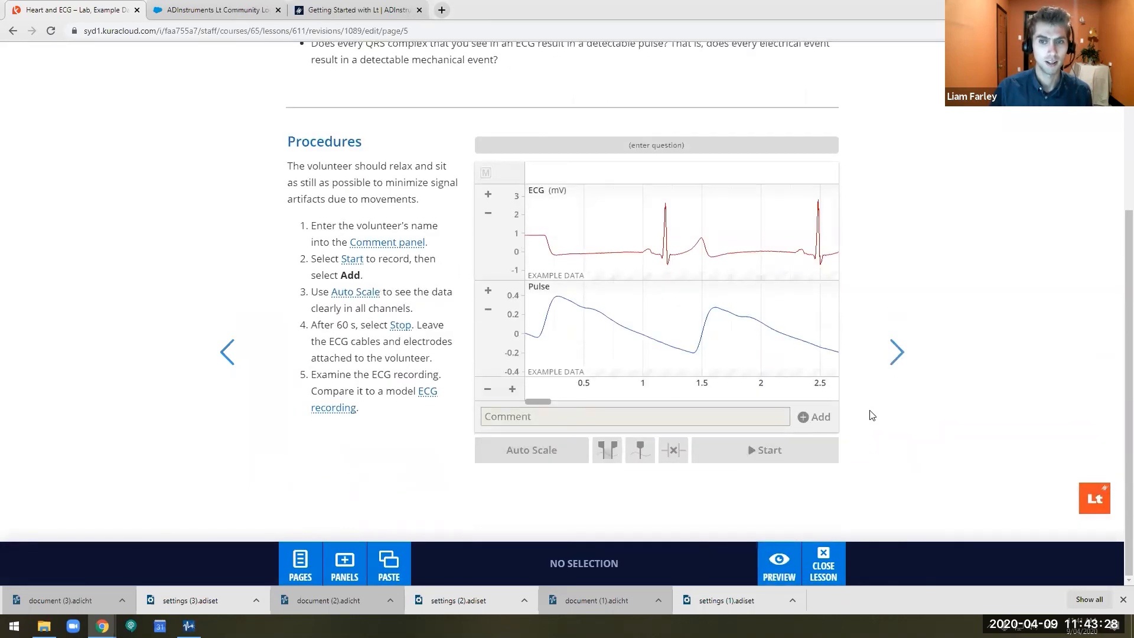
left_click(778, 556)
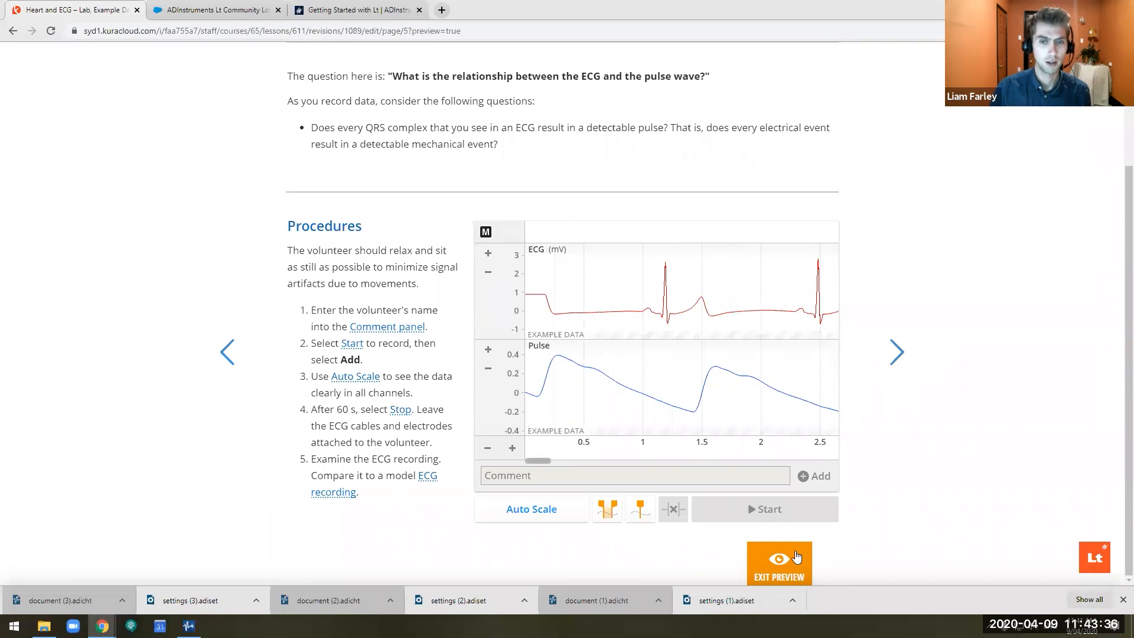
left_click(789, 576)
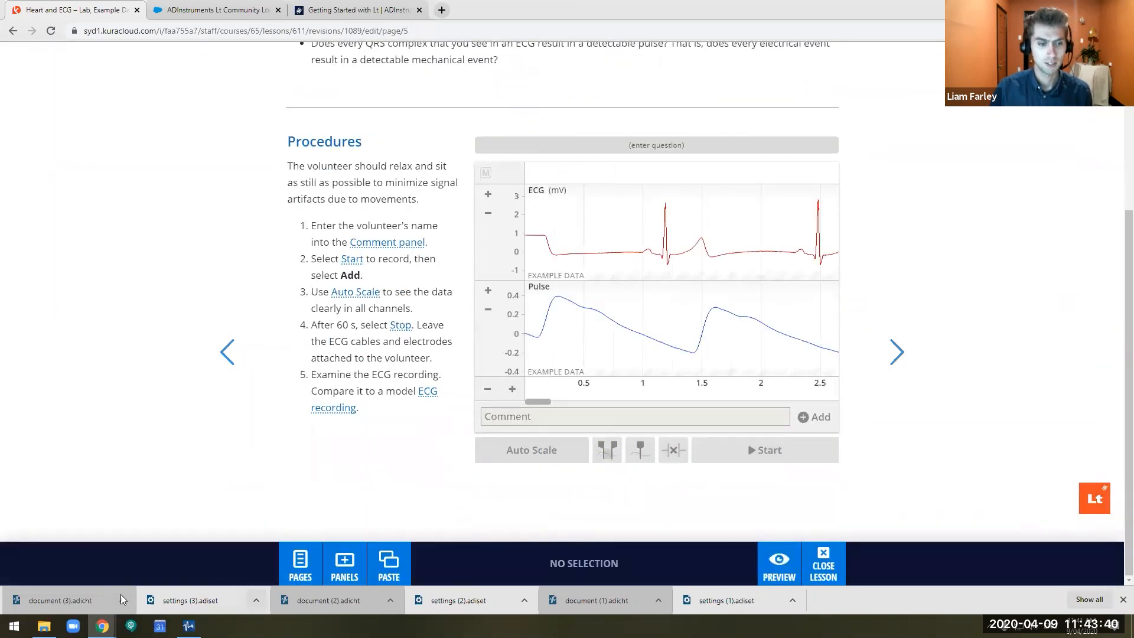
left_click_drag(329, 601, 492, 498)
scroll(574, 507, "down", 2)
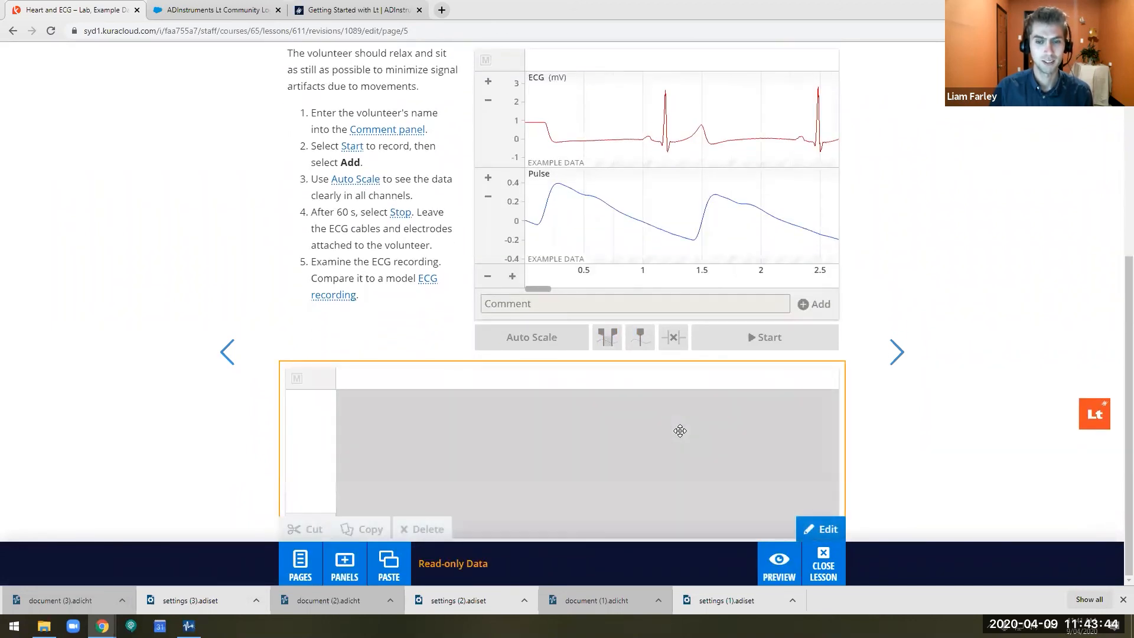
scroll(673, 422, "down", 2)
left_click_drag(559, 472, 562, 511)
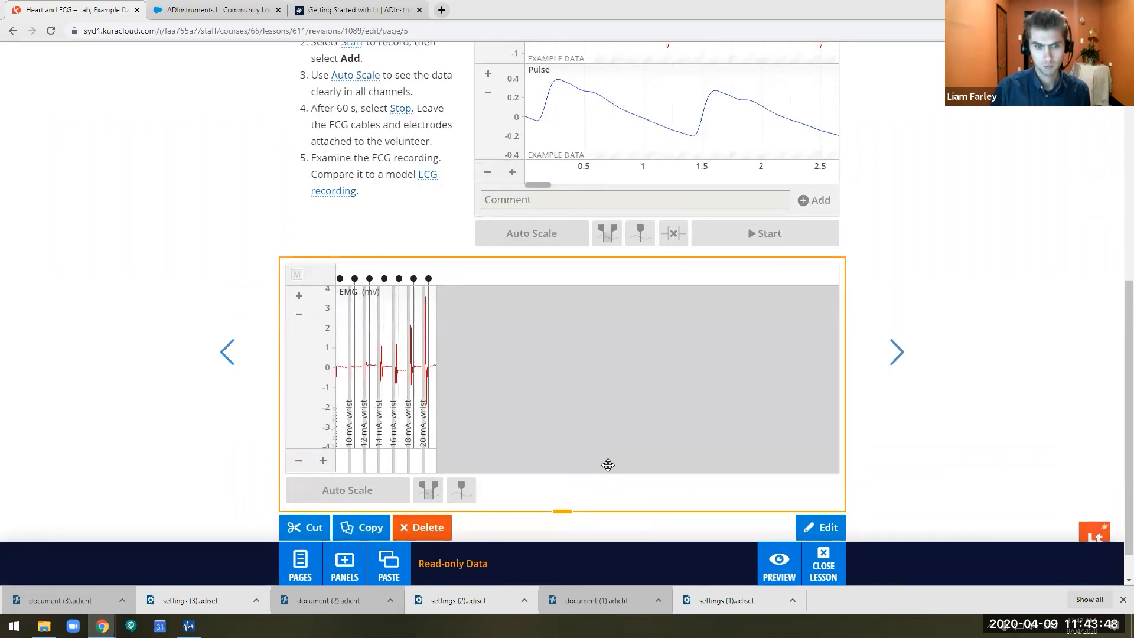
key("Delete")
Add document (3).adicht from the downloads as a Read-only Data panel below the Data Sampling panel and preview the page
left_click_drag(59, 594, 567, 535)
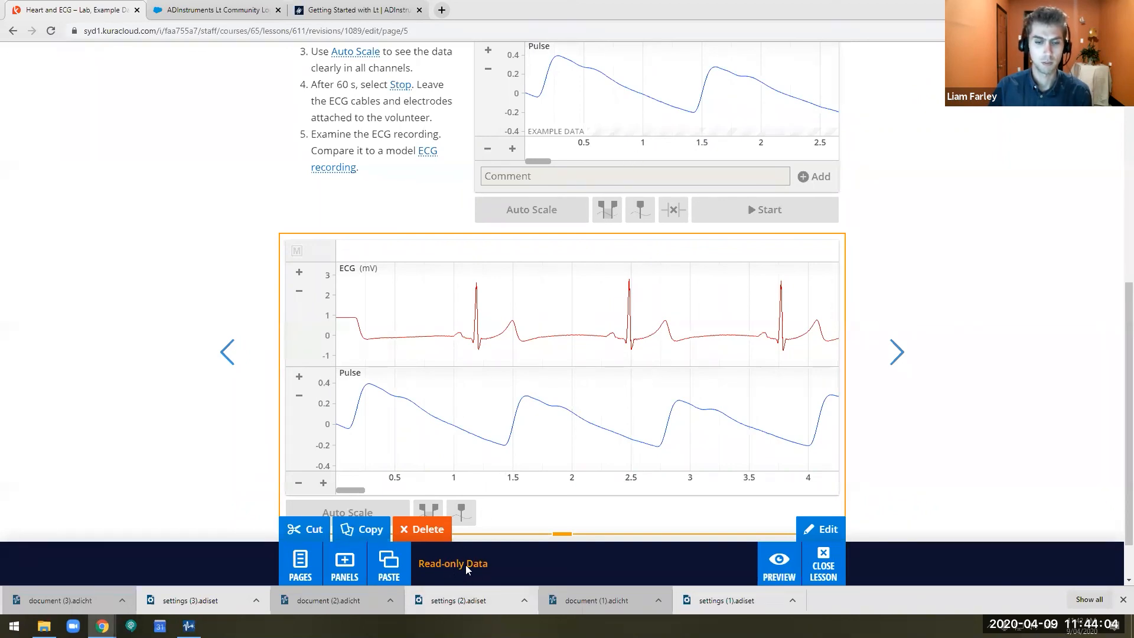
left_click(629, 139)
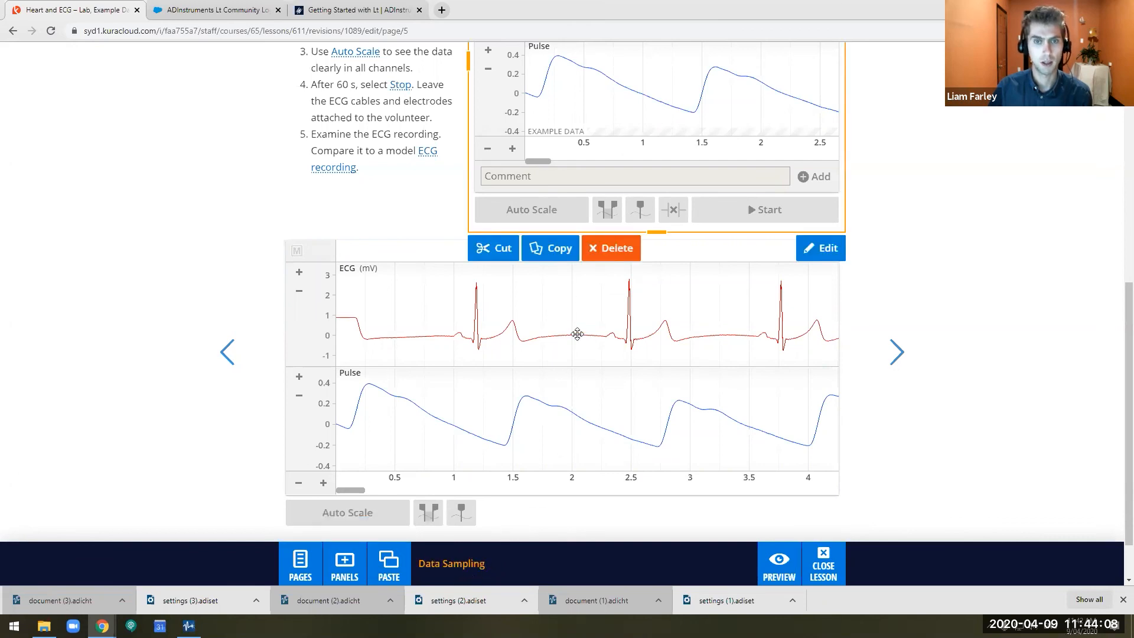
scroll(766, 310, "up", 1)
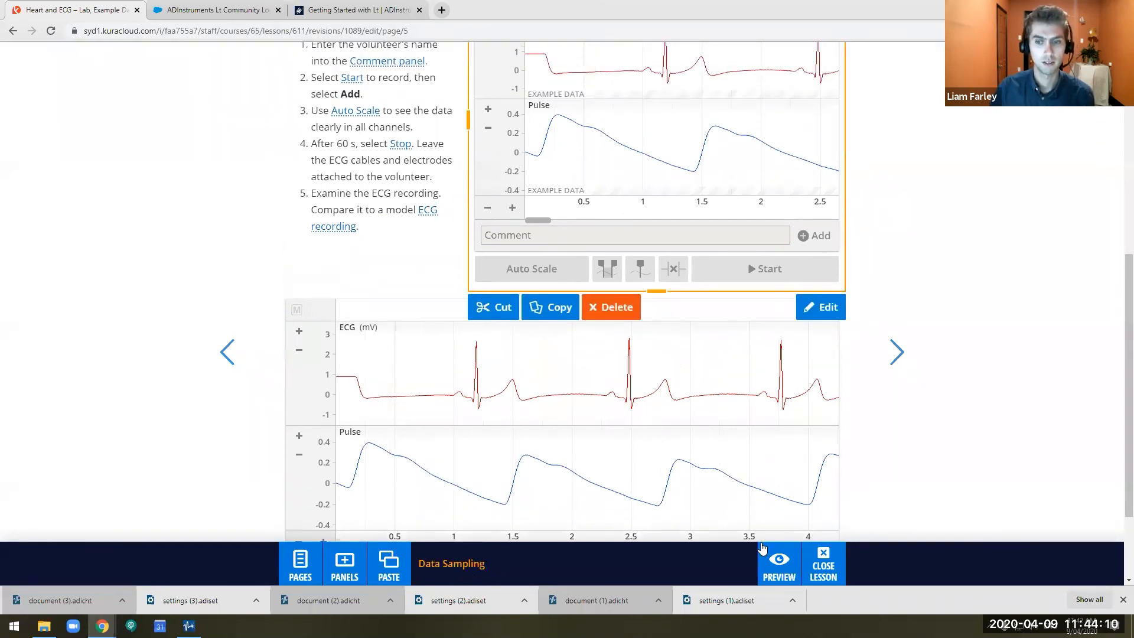
left_click(779, 568)
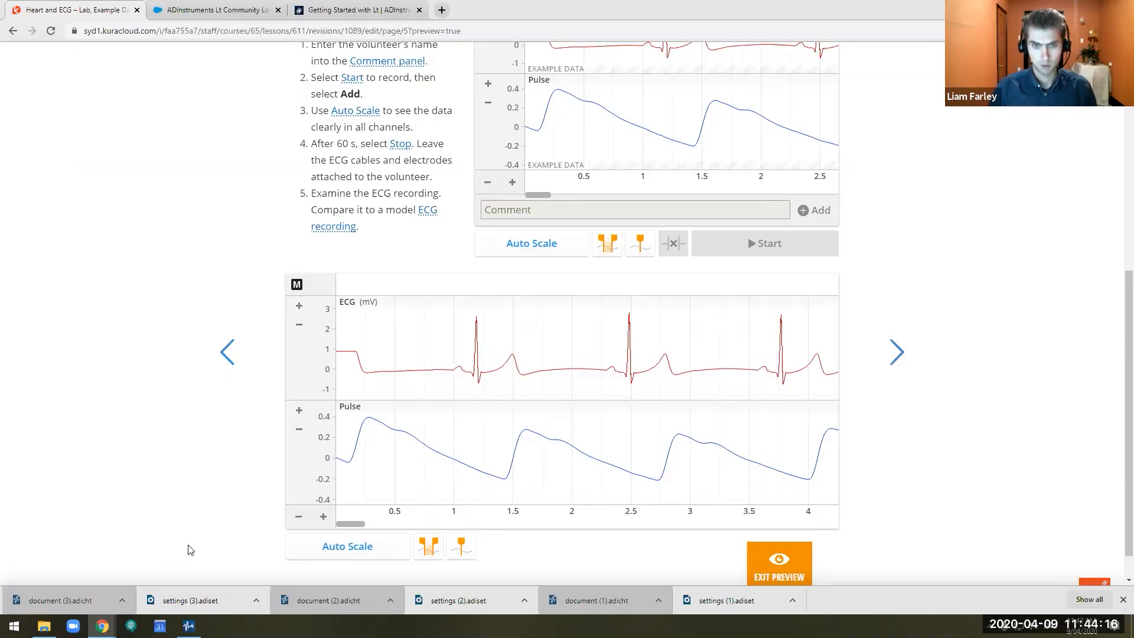
key("alt+Tab")
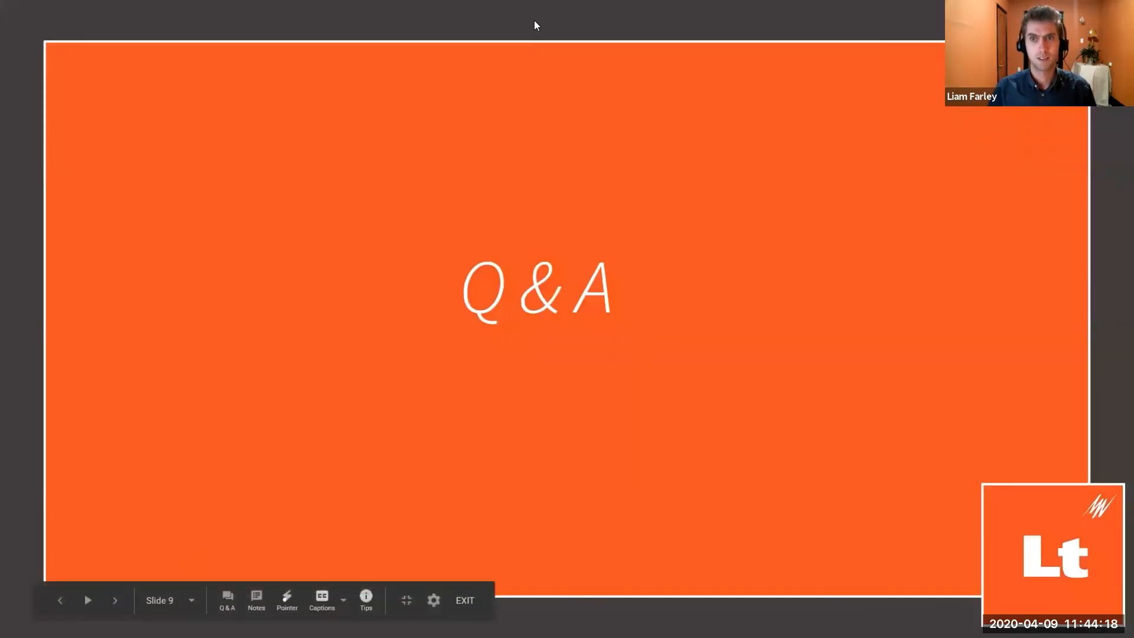